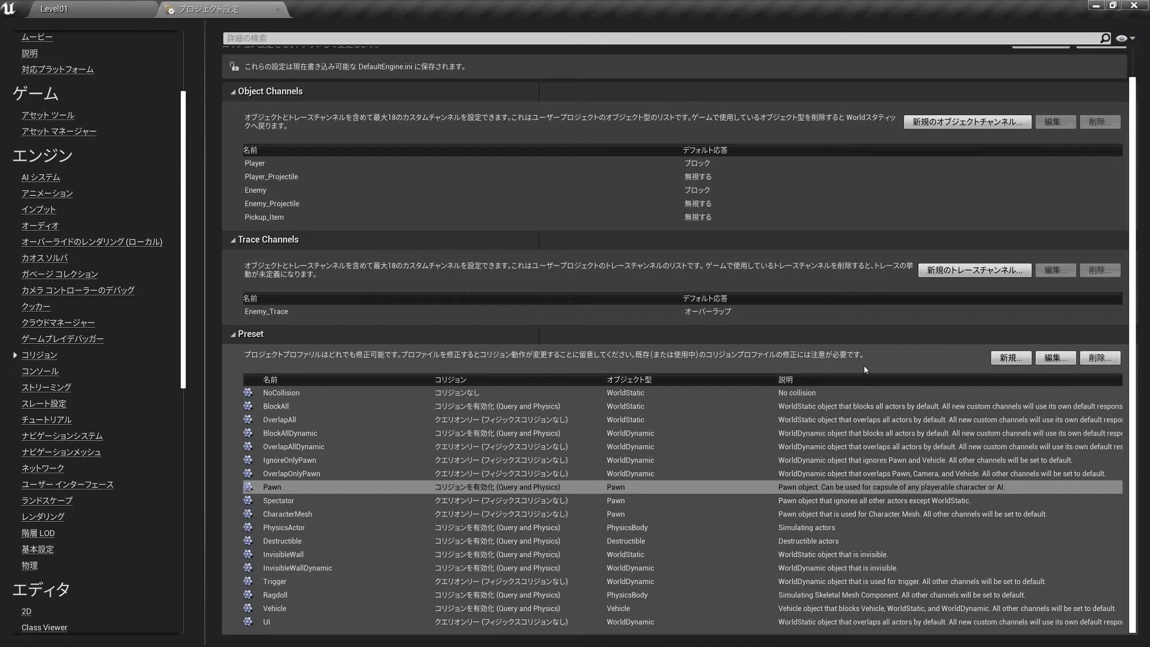
Start a new collision preset profile and enter its name
click(1012, 357)
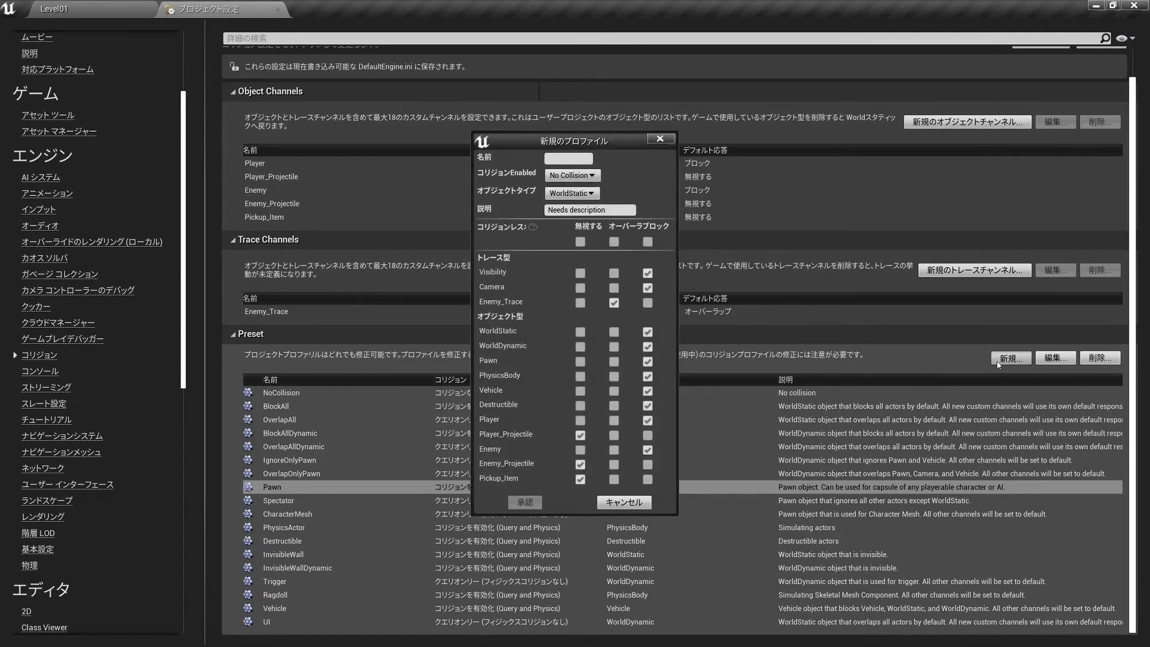
drag(578, 145, 589, 144)
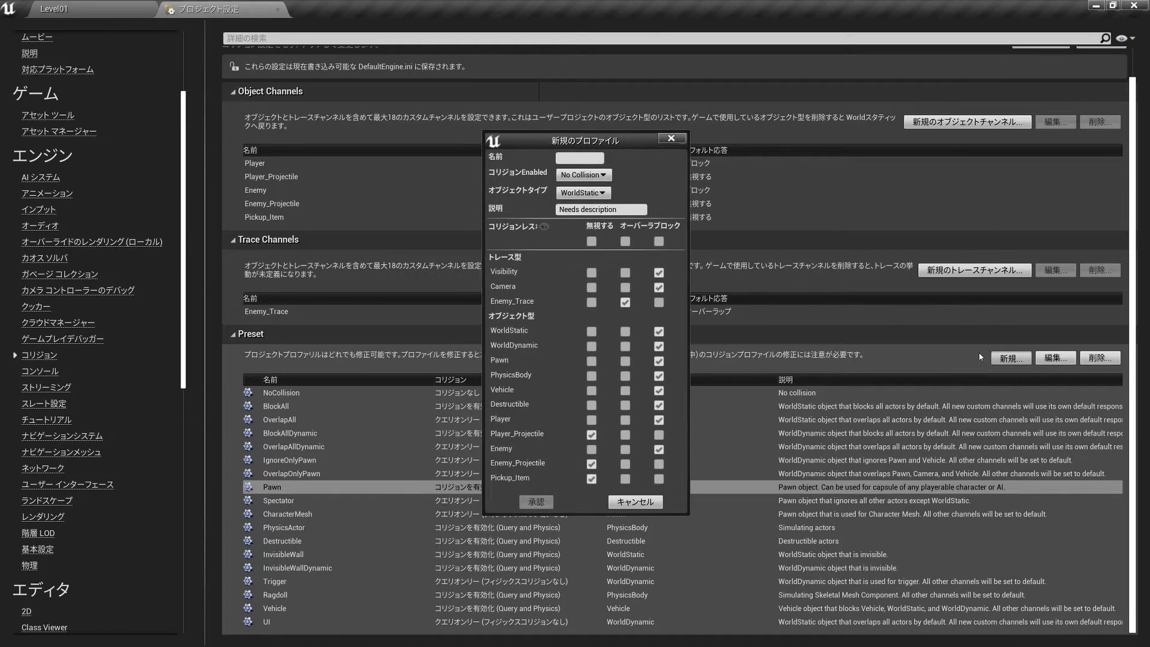
click(593, 160)
text(Enemy)
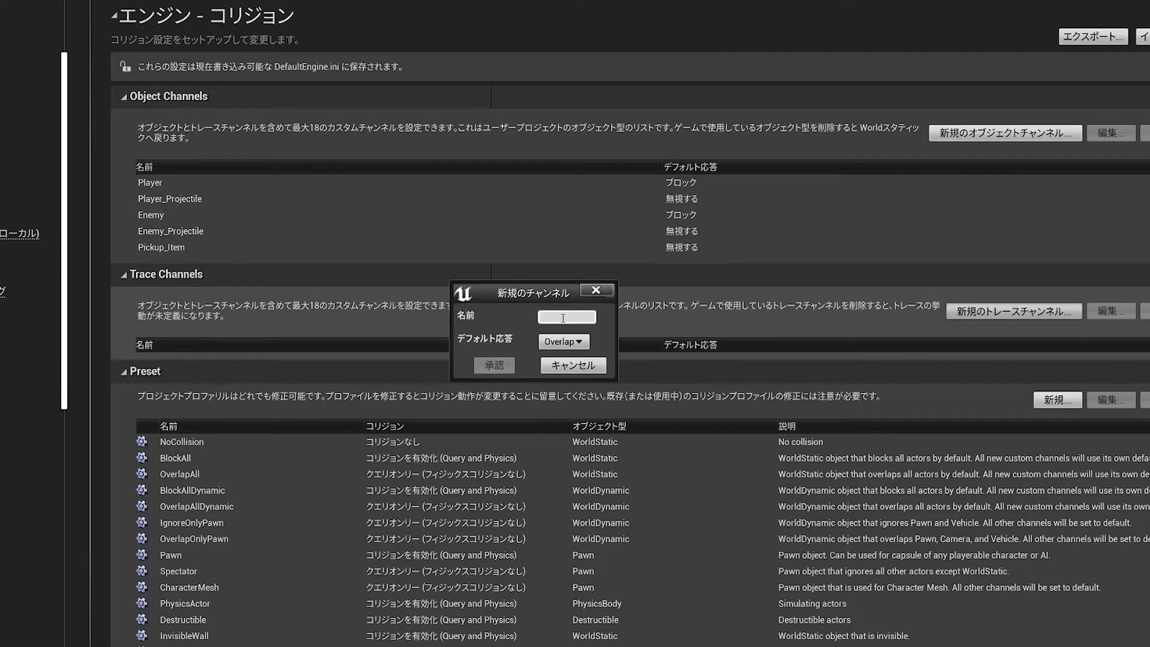
Create a trace channel named Enemy_Trace with default response Overlap and reopen it to check its default response
text(Enemy)
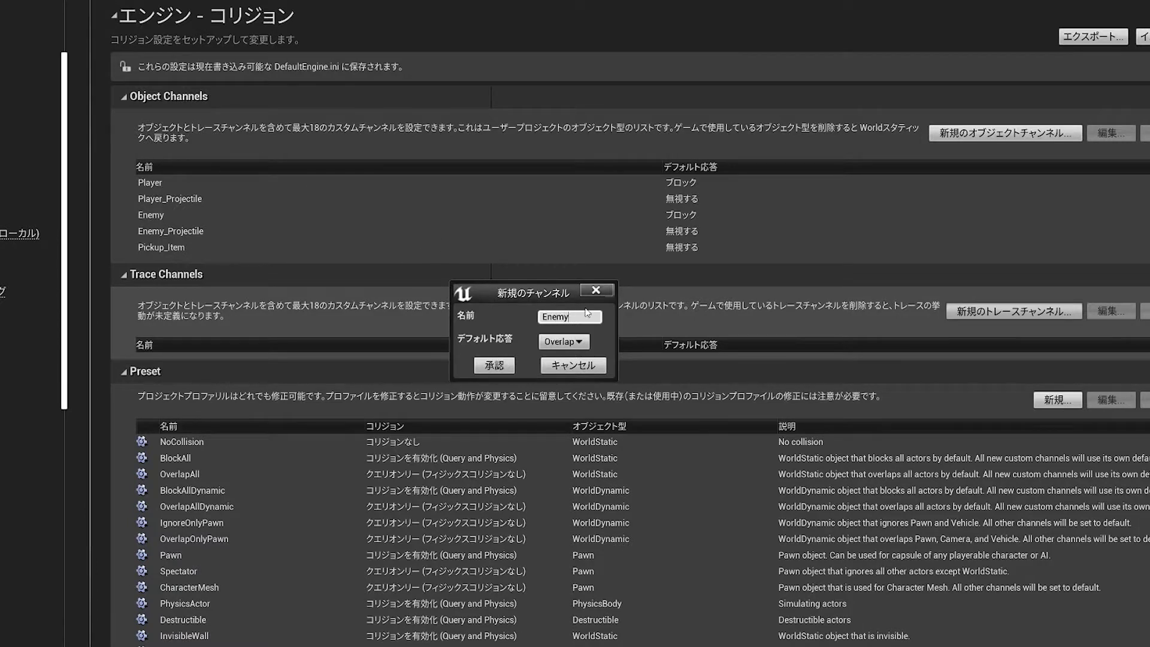
text(_Trace)
click(504, 363)
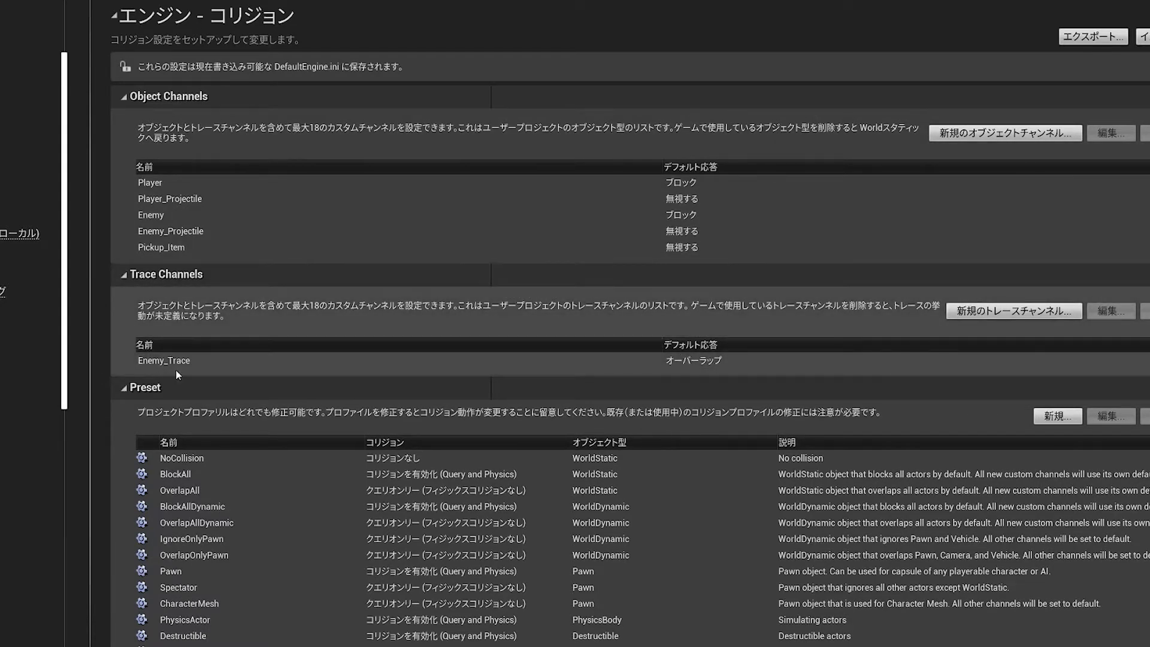
double_click(176, 363)
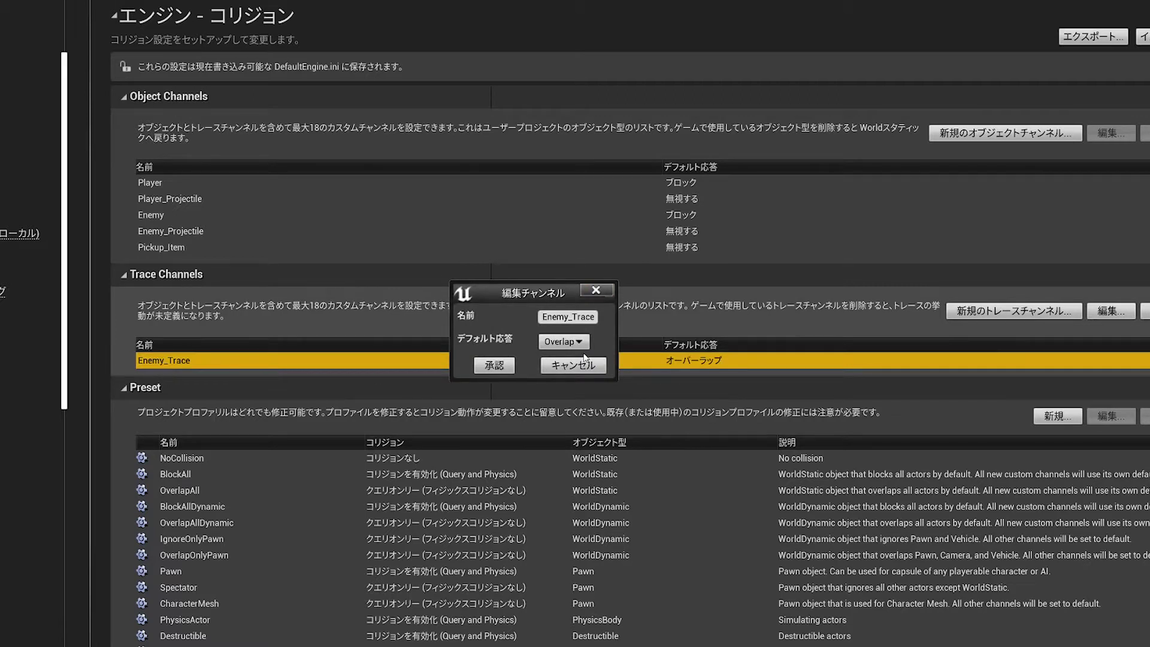
click(562, 345)
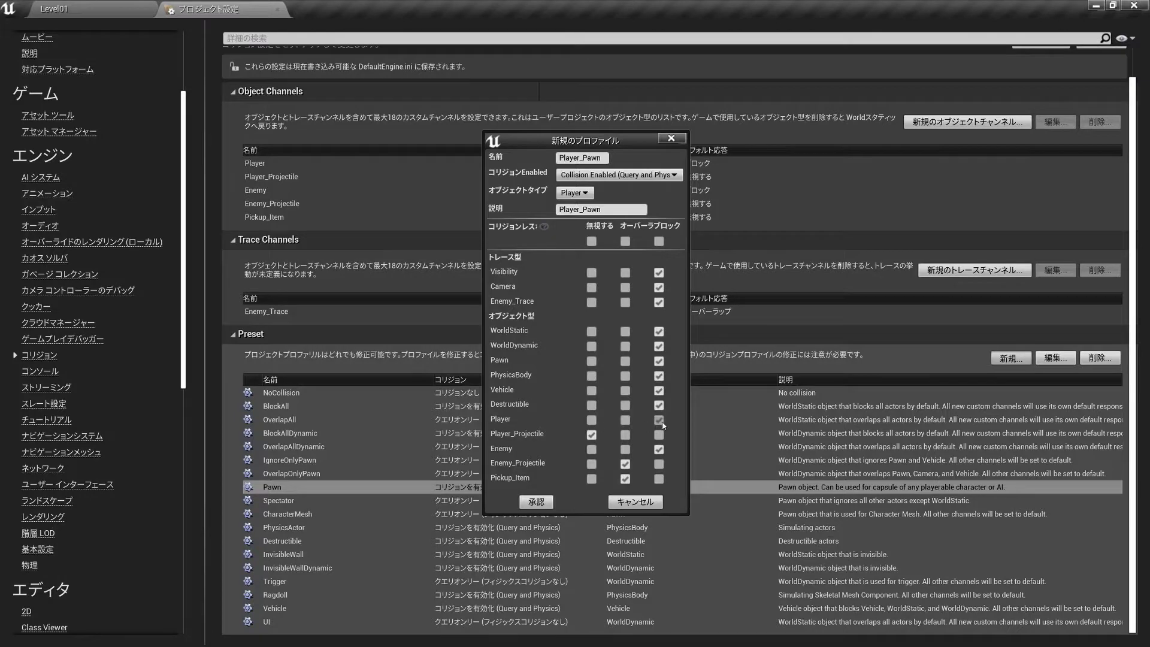
Accept the new Player_Pawn collision profile with the Player object type
click(536, 502)
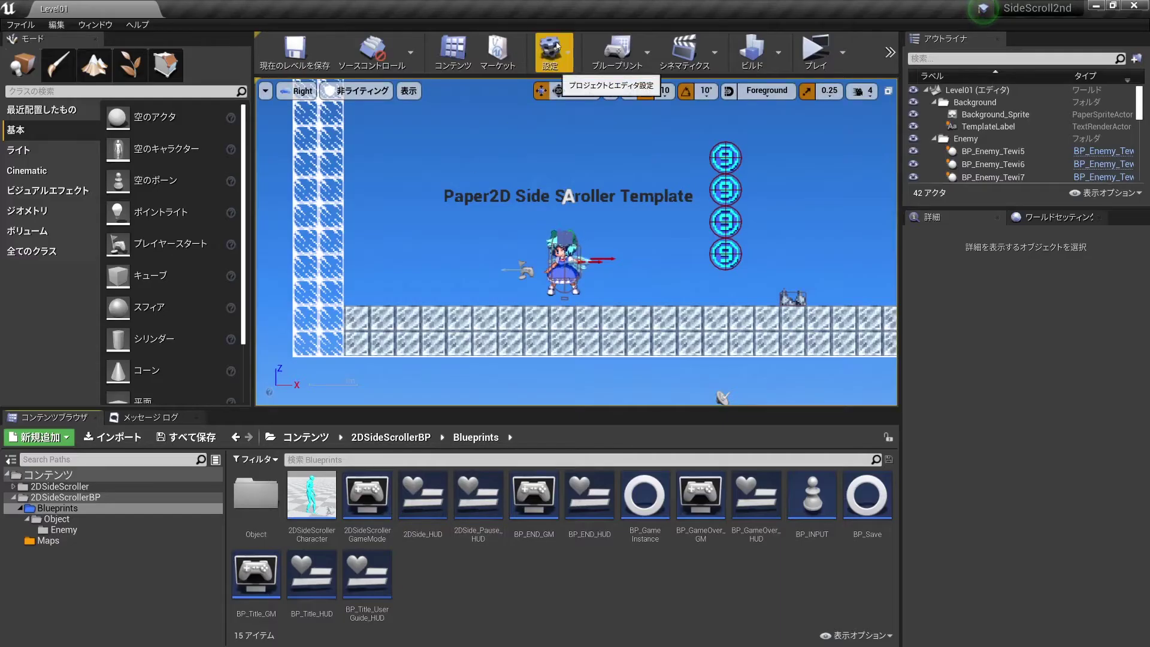
Open the engine's collision page in the project settings and expand the preset list
click(557, 46)
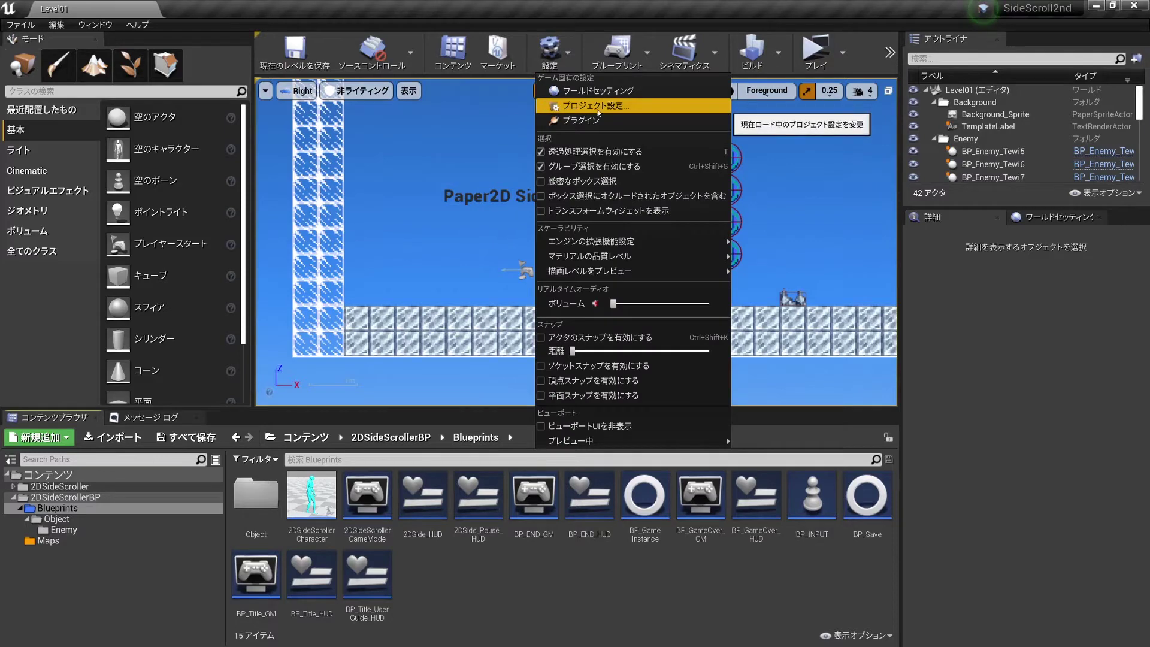
click(574, 106)
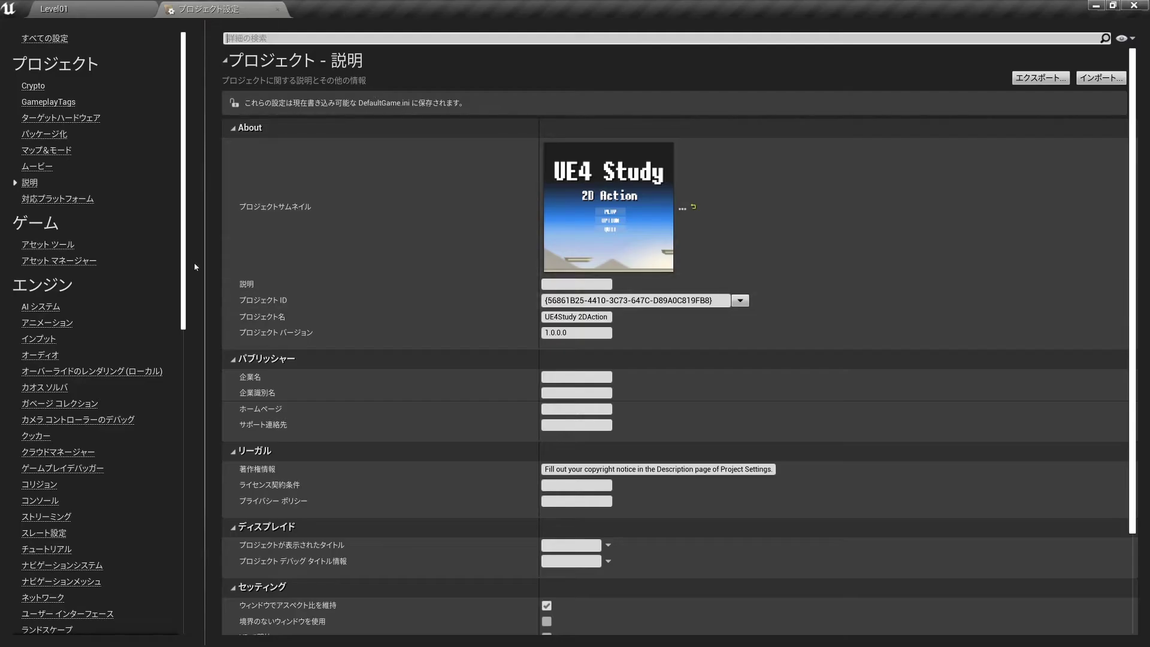
scroll(157, 246, down, 3)
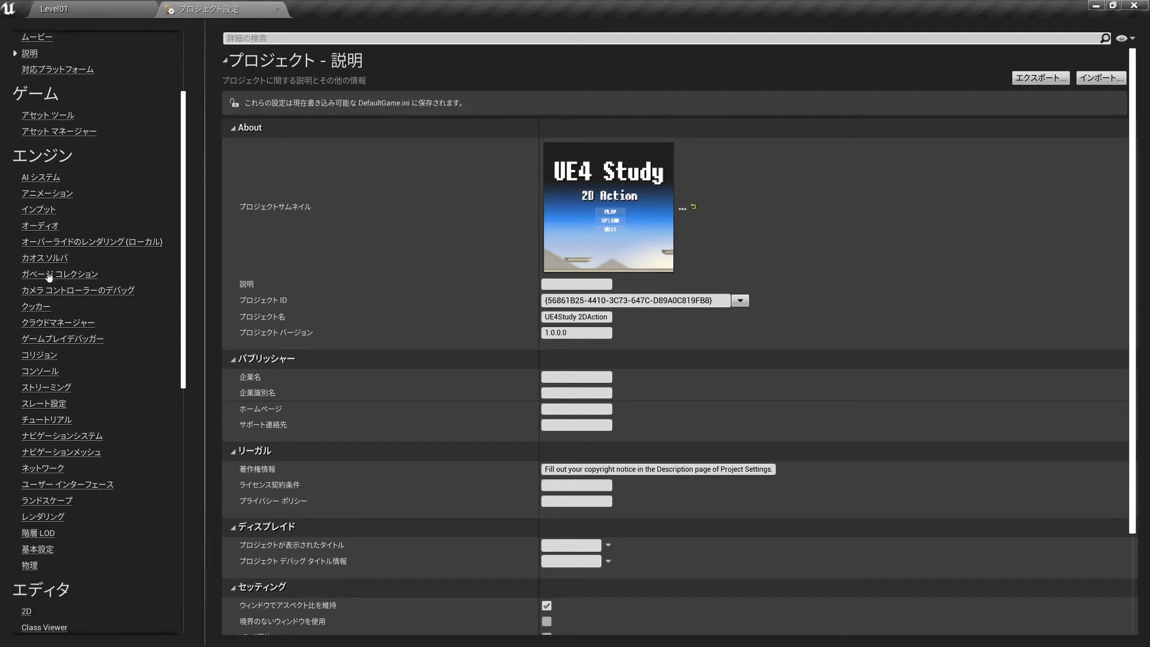
click(39, 354)
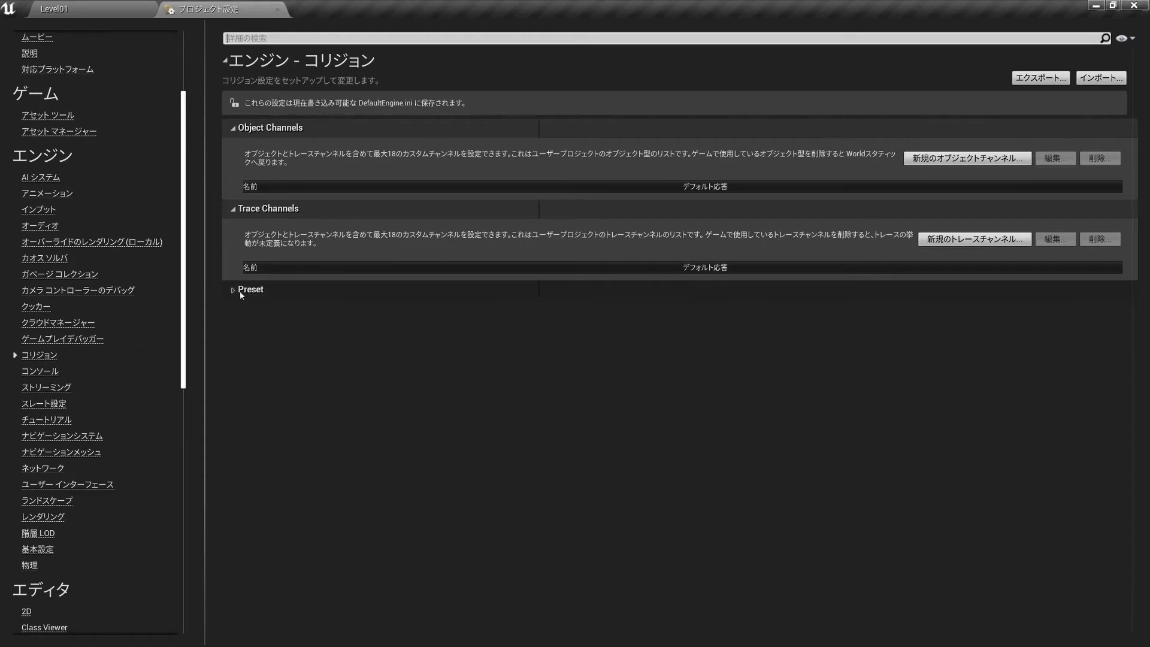
click(233, 290)
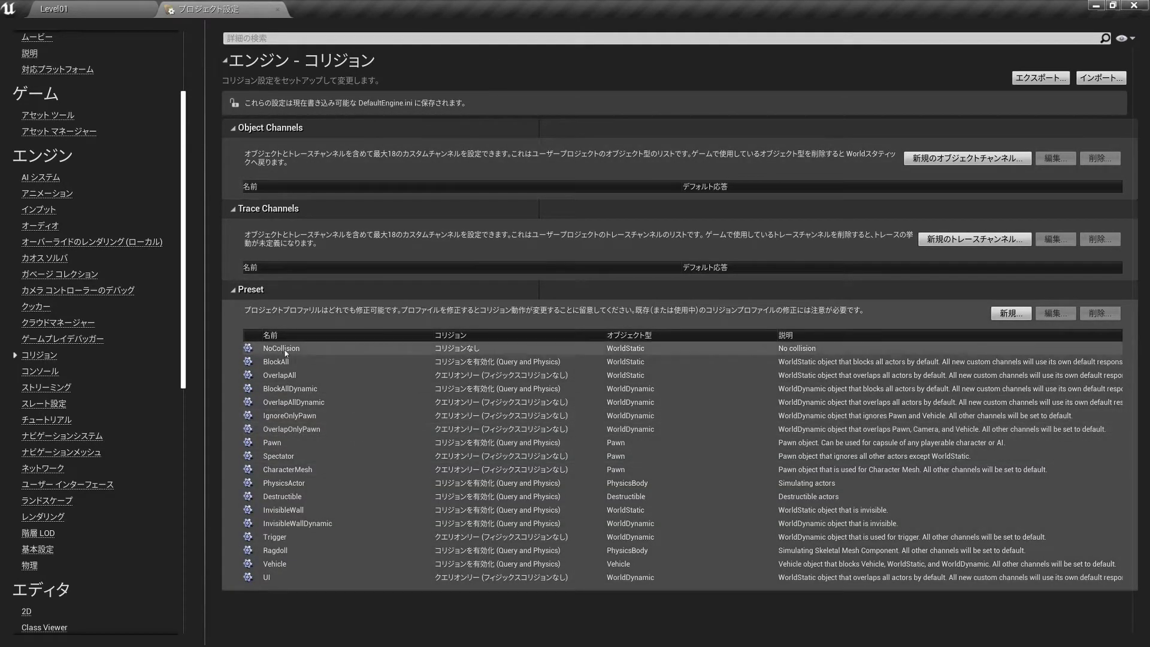
Examine the collision responses of the BlockAllDynamic and BlockAll presets without changing them
double_click(302, 393)
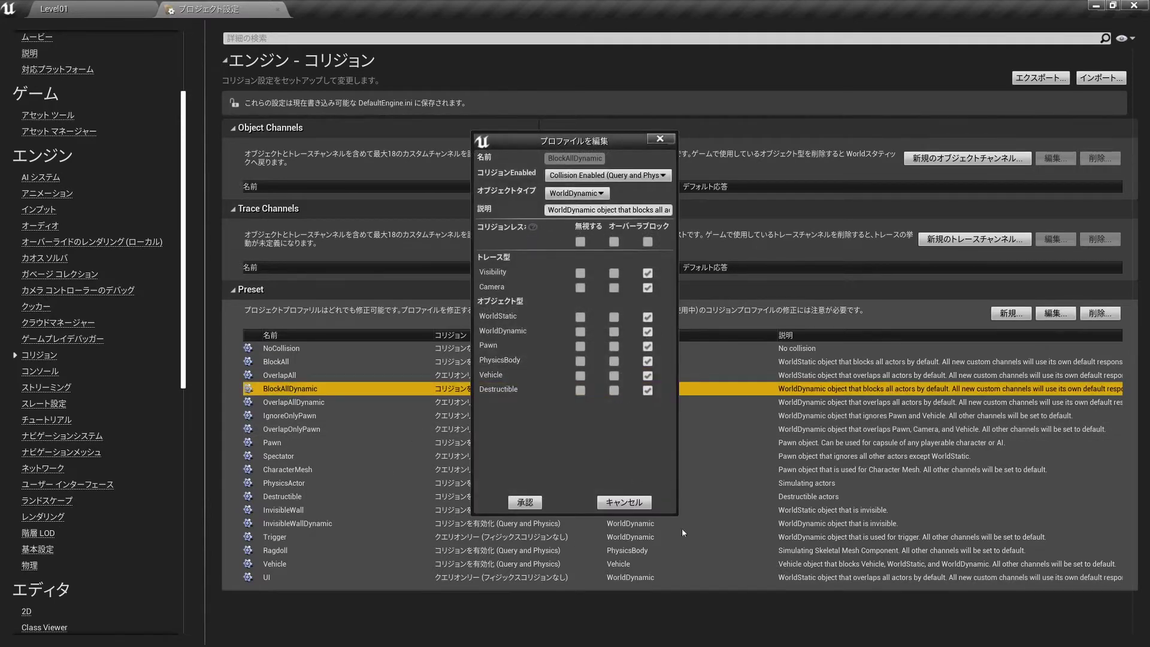
click(623, 503)
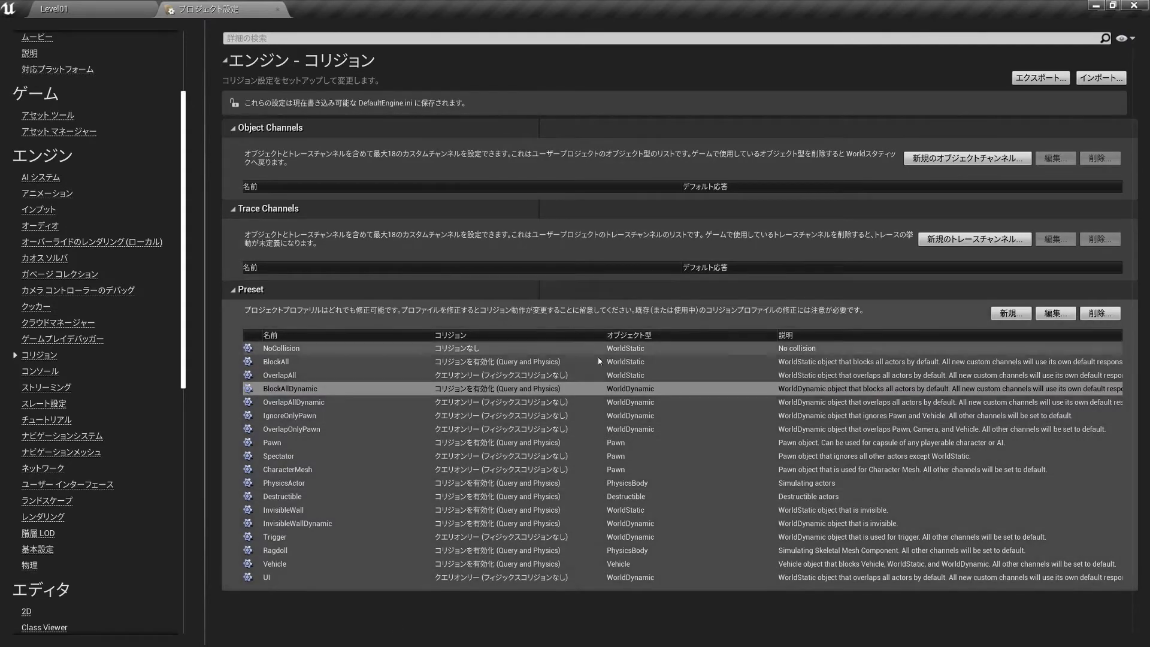
click(277, 363)
double_click(277, 362)
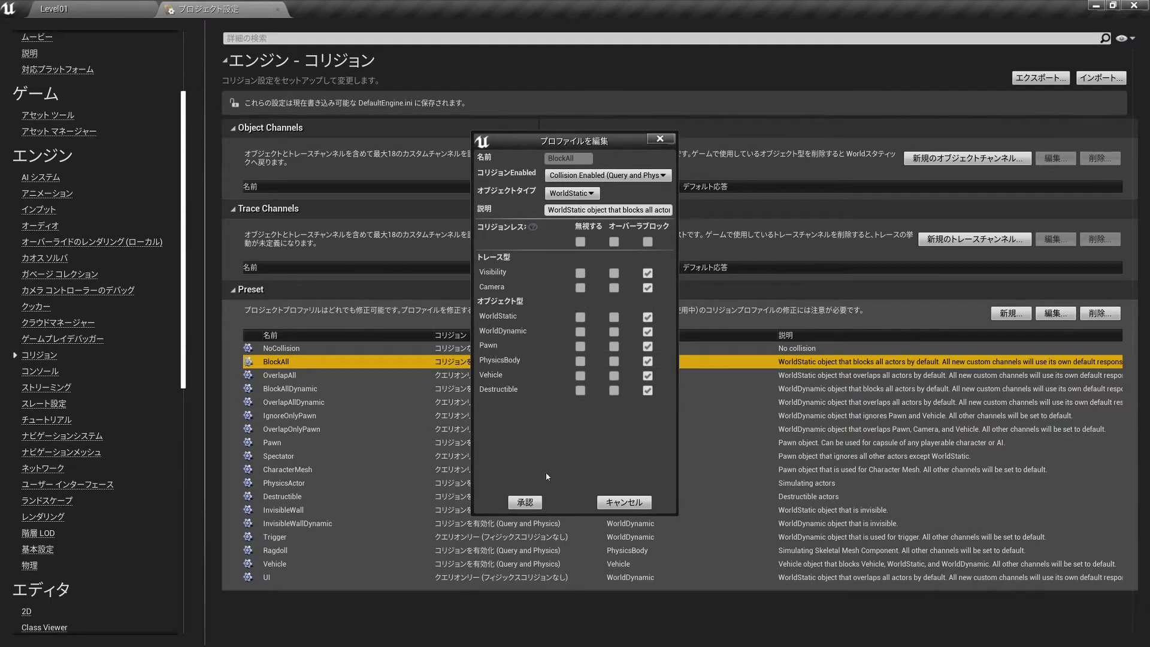
click(623, 508)
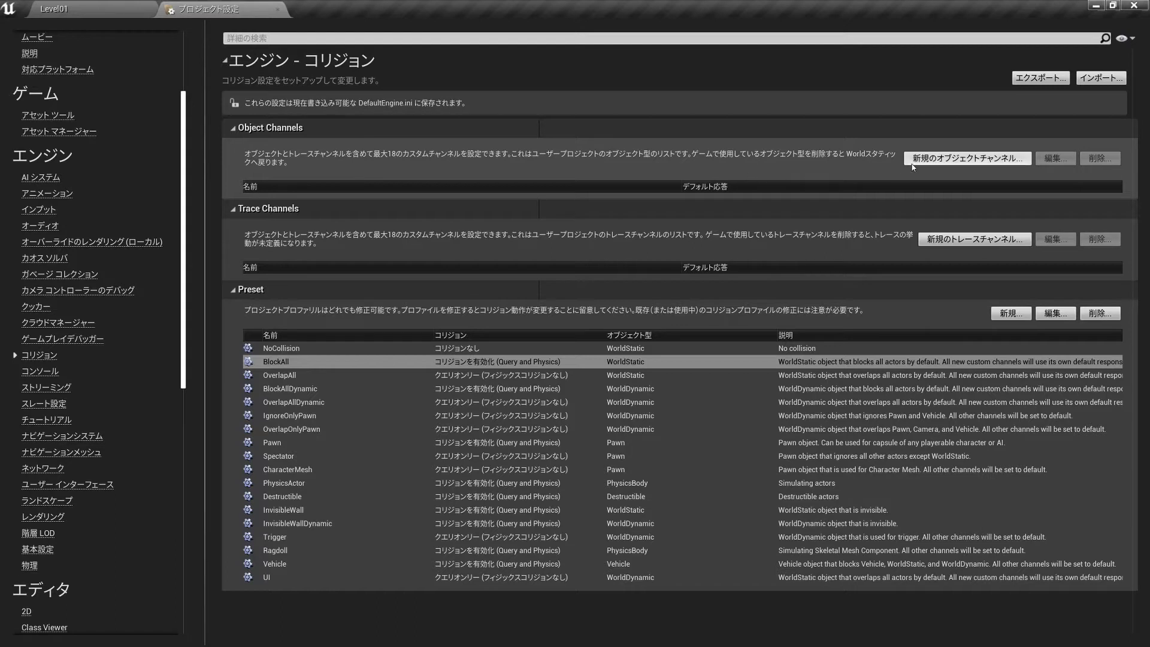
Create an object channel named Player with the default response Block
click(980, 160)
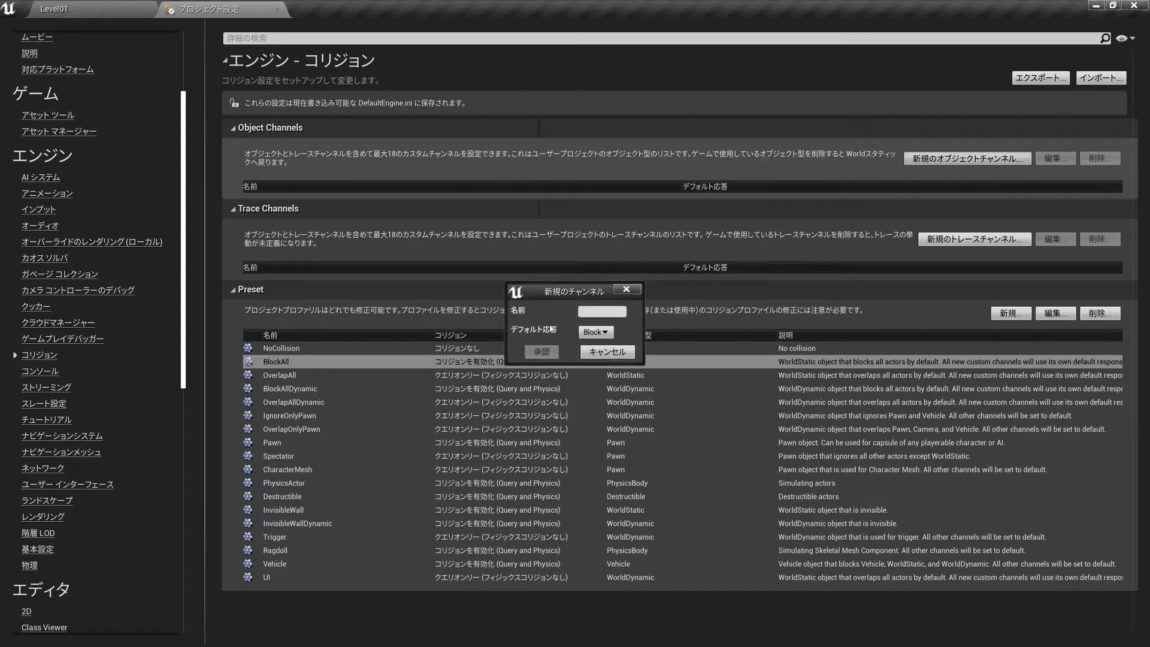
click(592, 312)
text(Player)
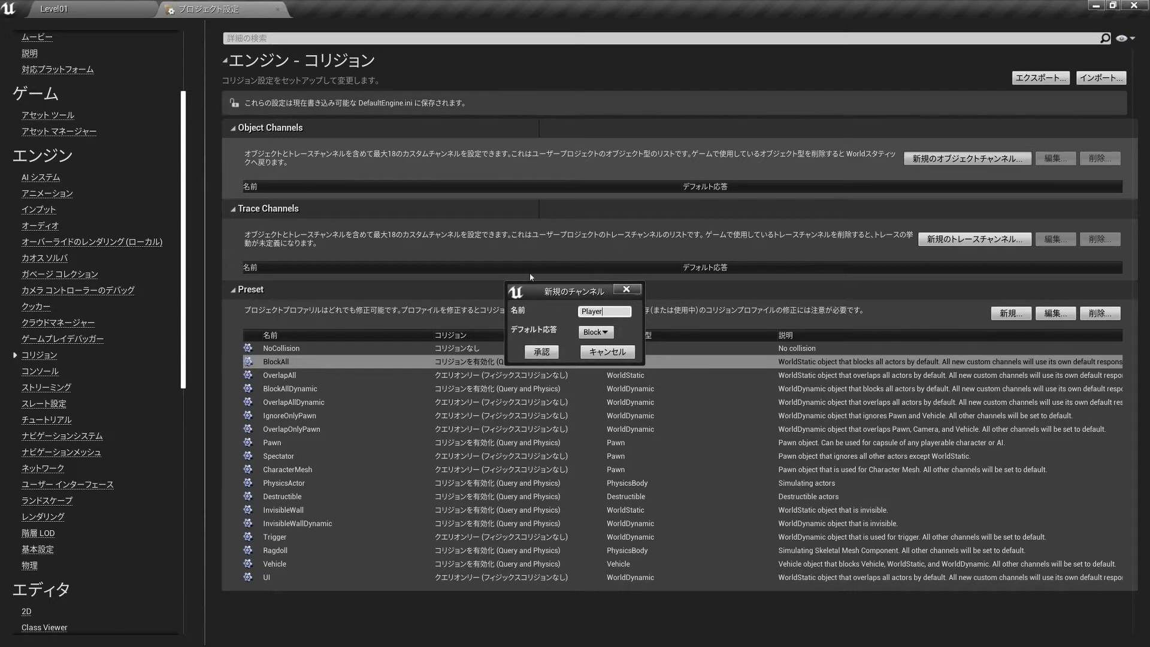
click(542, 351)
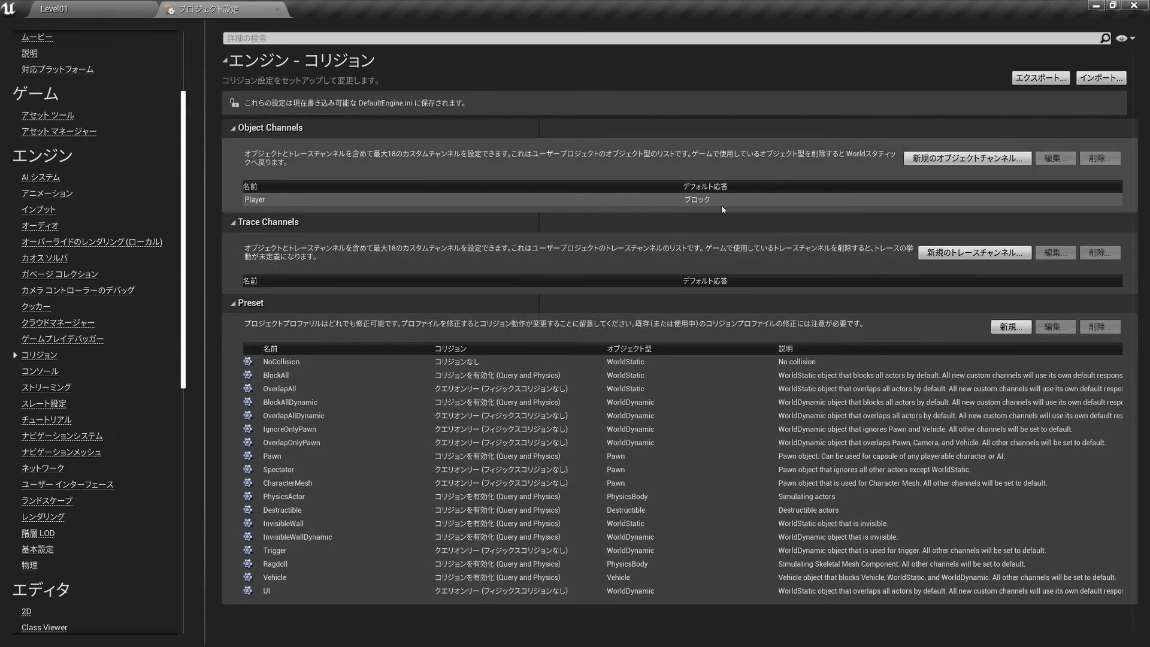
Create an object channel named Player_Projectile with the default response Ignore
click(935, 162)
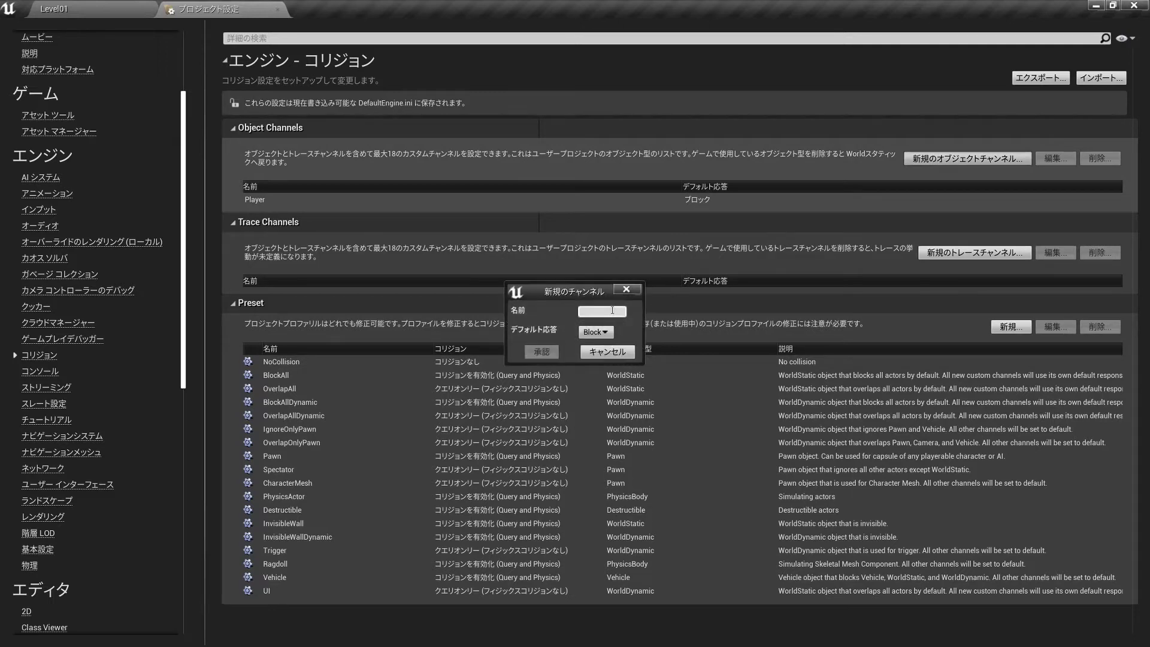
text(P)
text(layer)
text(_Projectile)
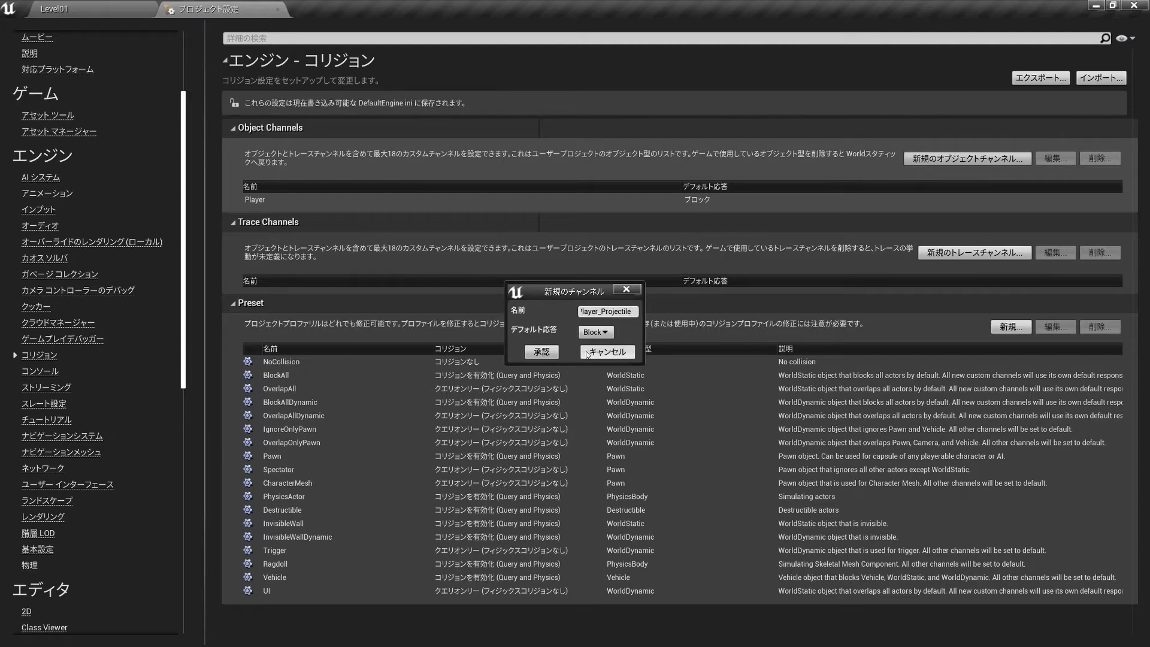
click(596, 332)
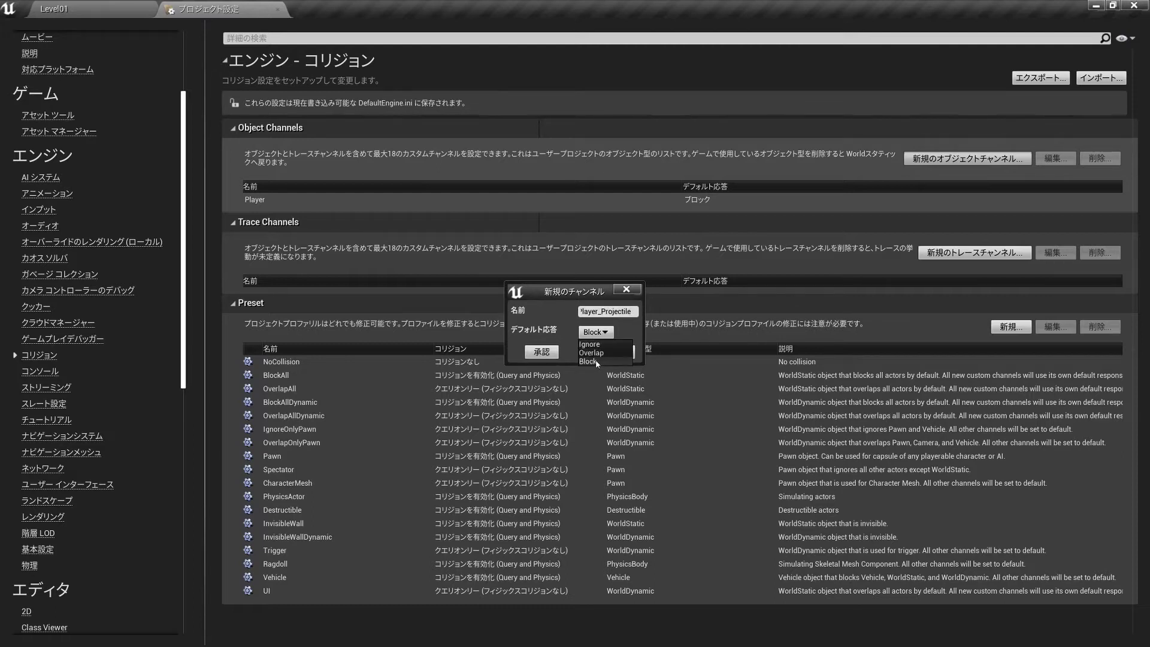
click(596, 345)
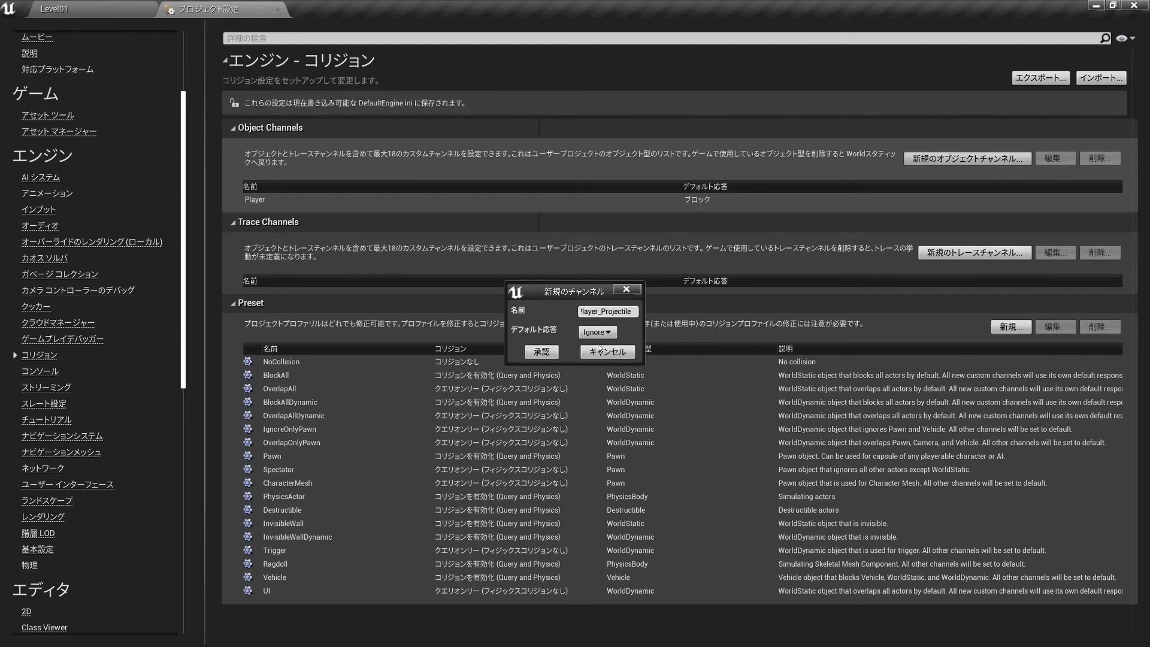
click(543, 354)
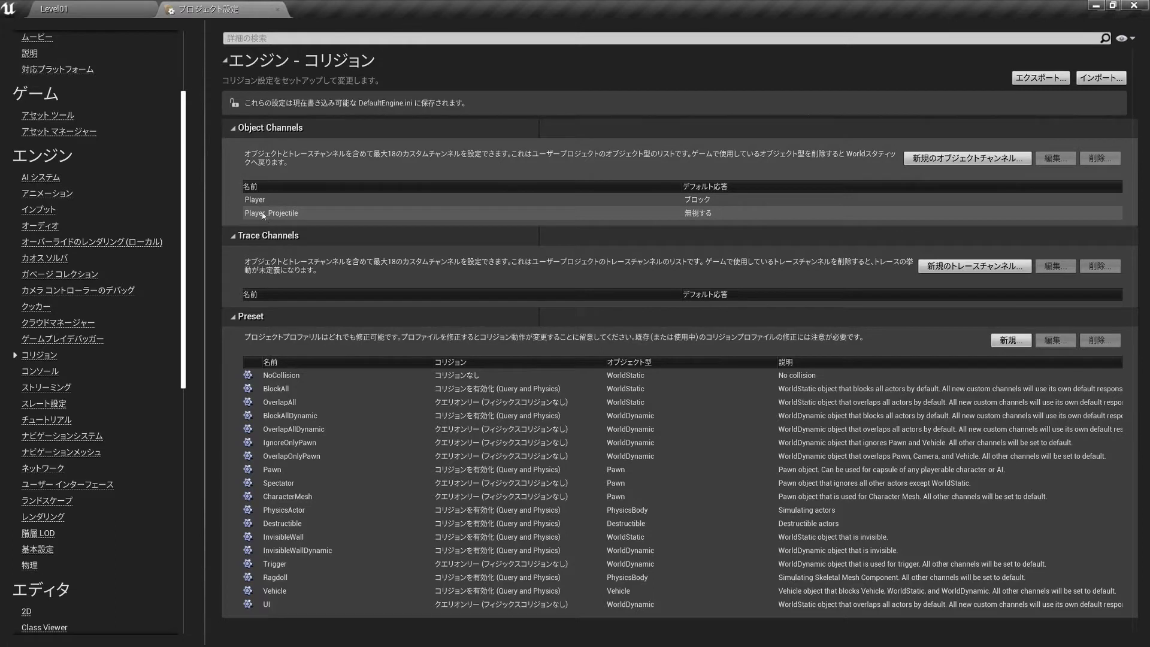
Create an object channel named Enemy with the default response Block
click(927, 156)
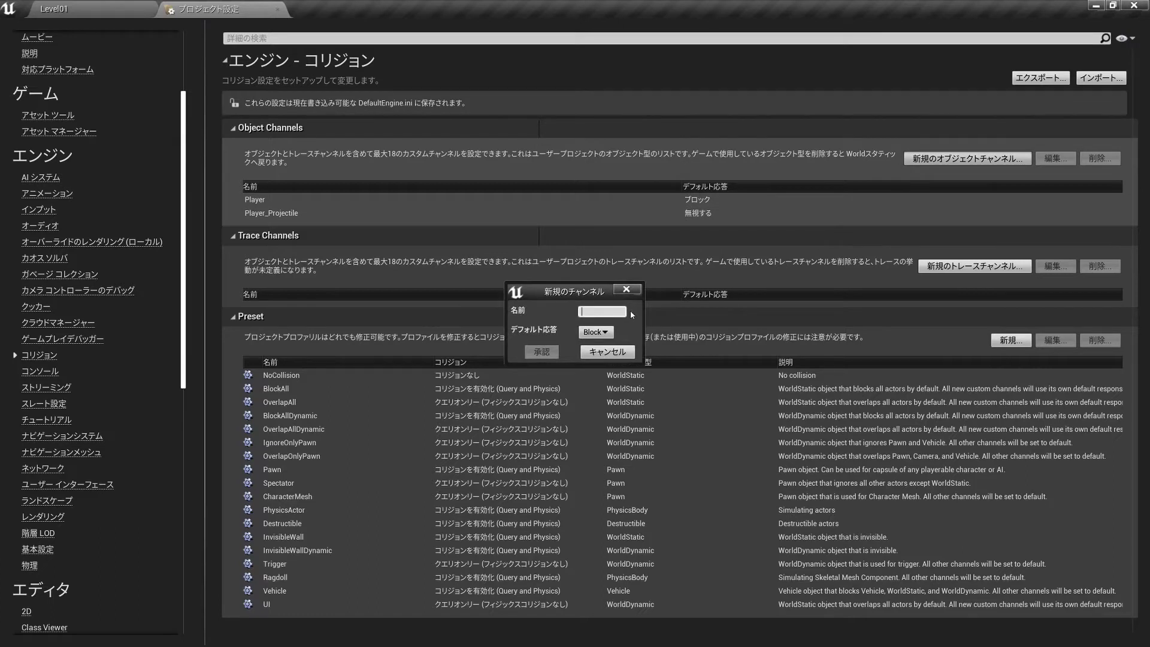
text(Enemy)
click(596, 331)
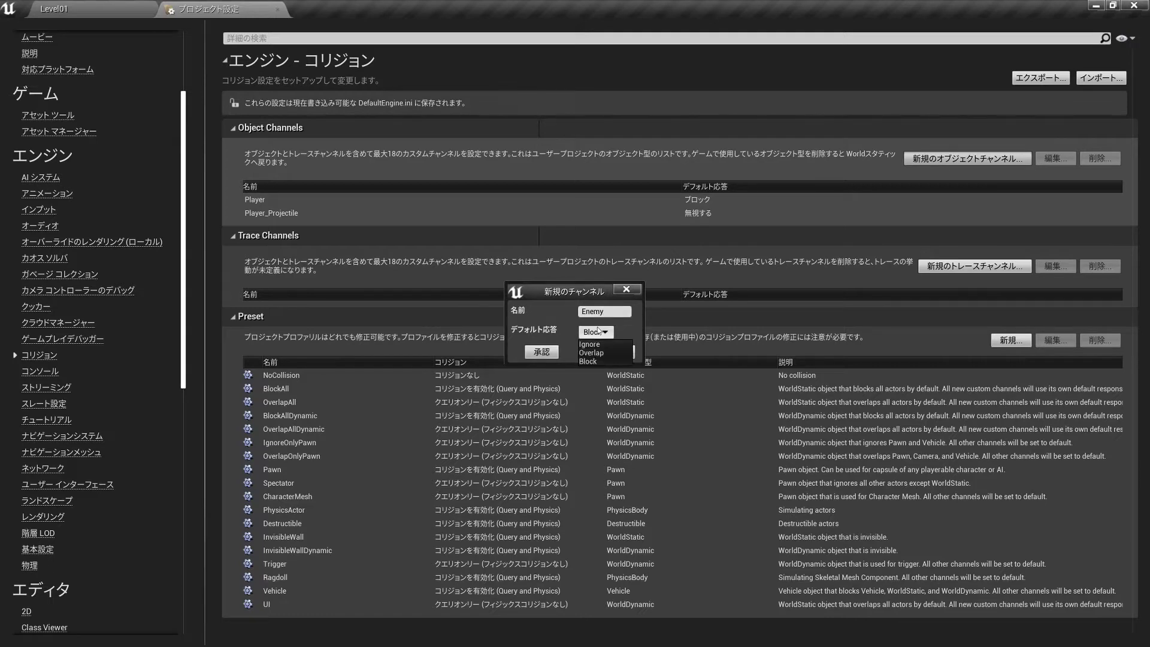
click(598, 333)
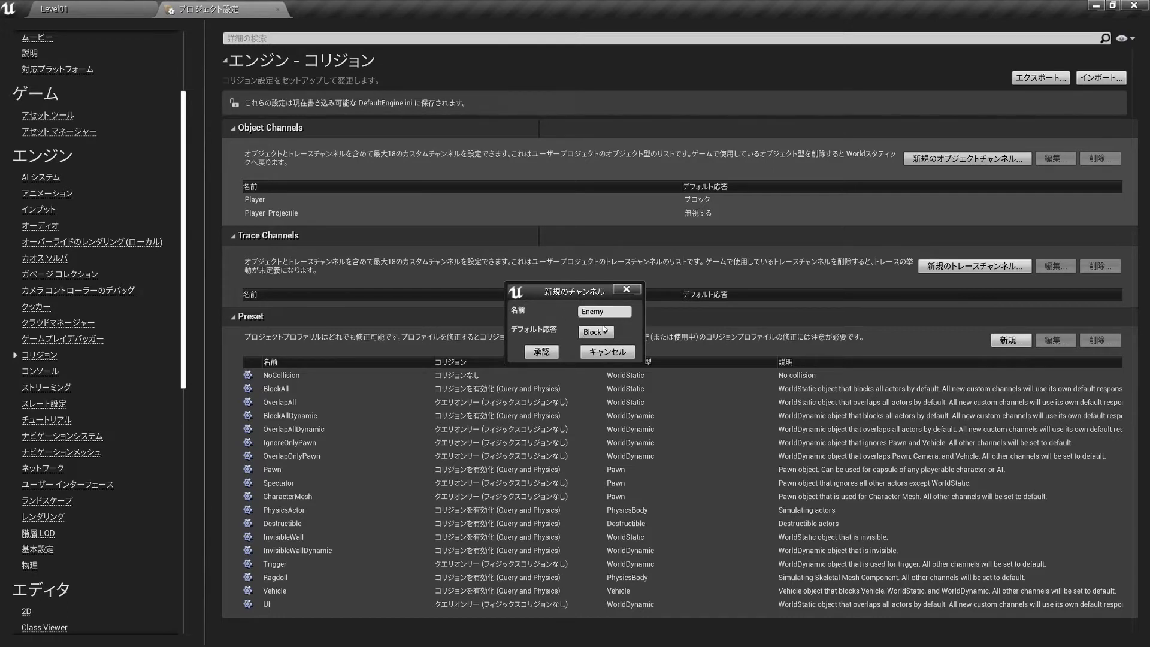
click(542, 353)
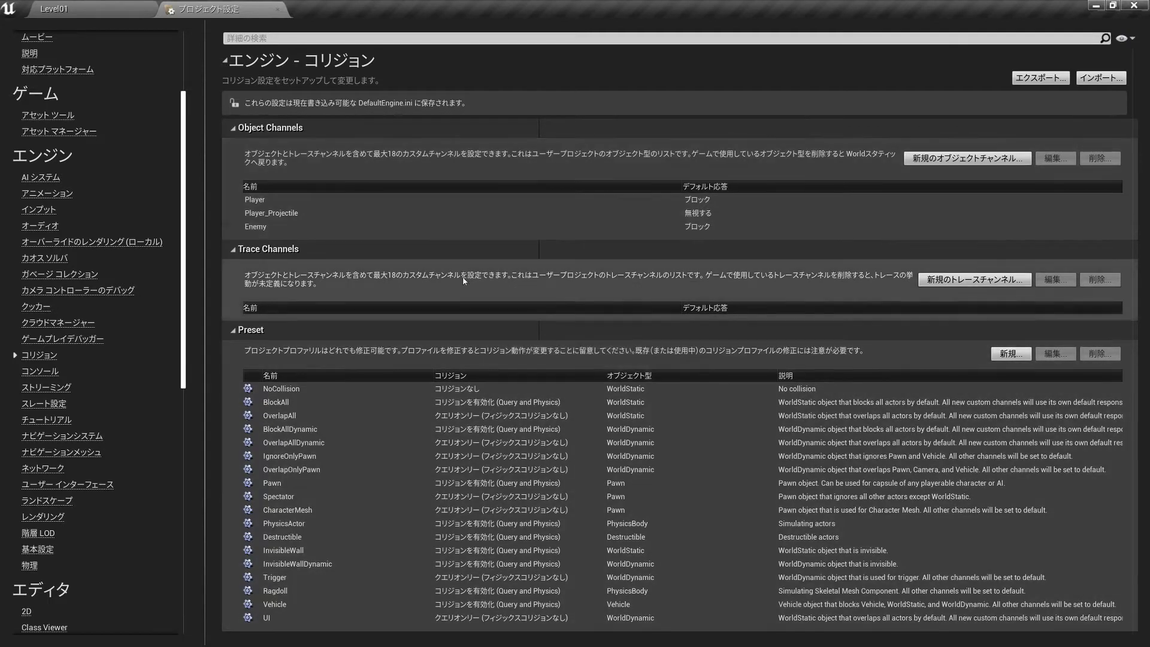
Create an object channel named Enemy_Projectile with the default response Ignore
click(977, 156)
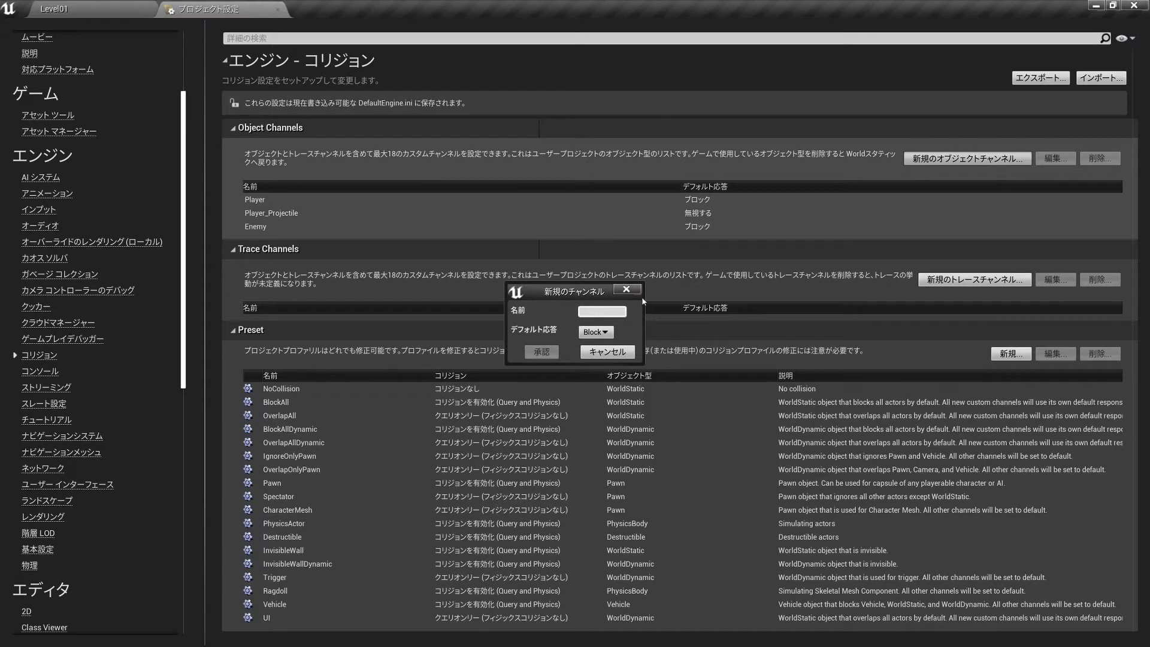
text(Enem)
text(y_Projectile)
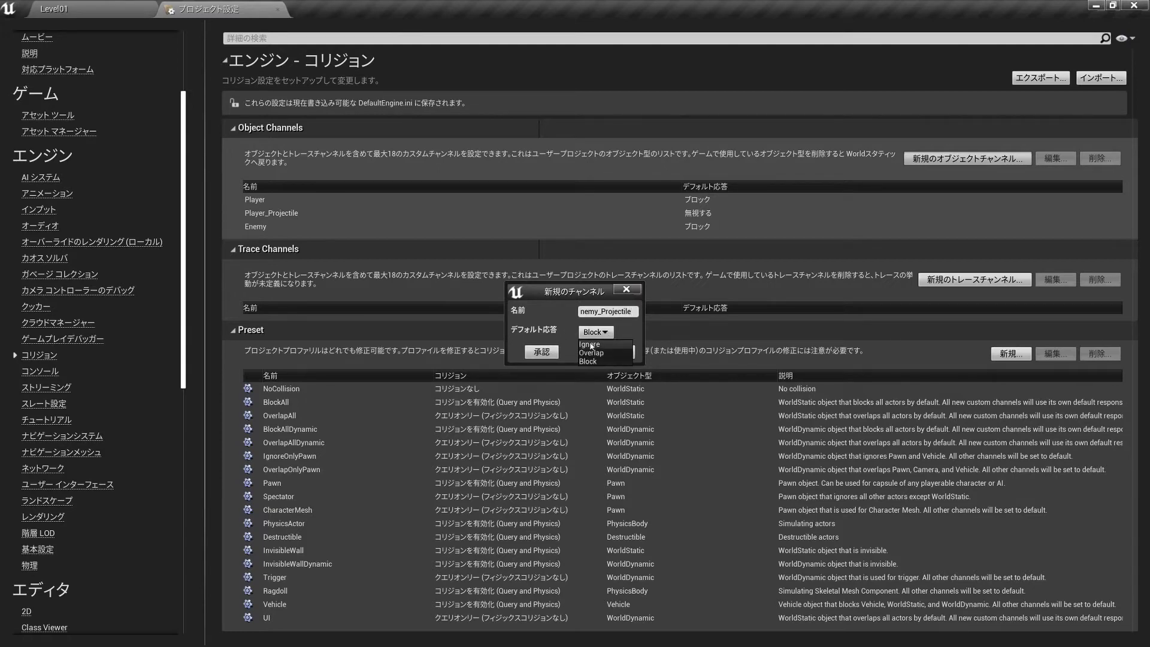
click(590, 346)
click(541, 352)
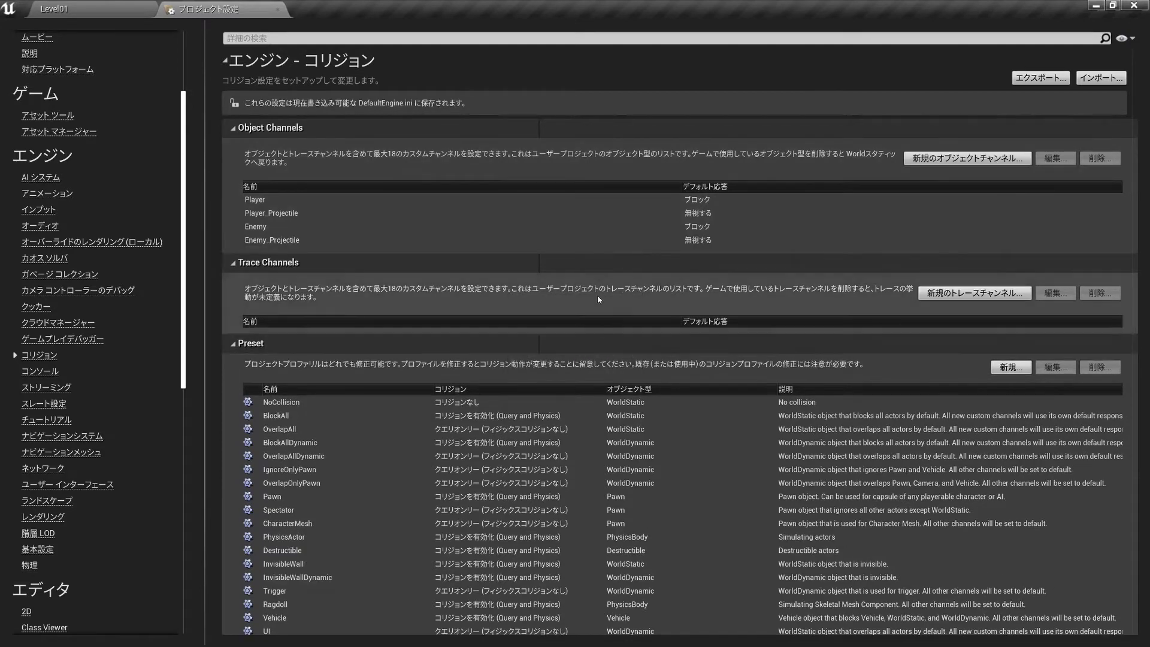
Create an object channel named Pickup_Item with the default response Ignore
click(982, 160)
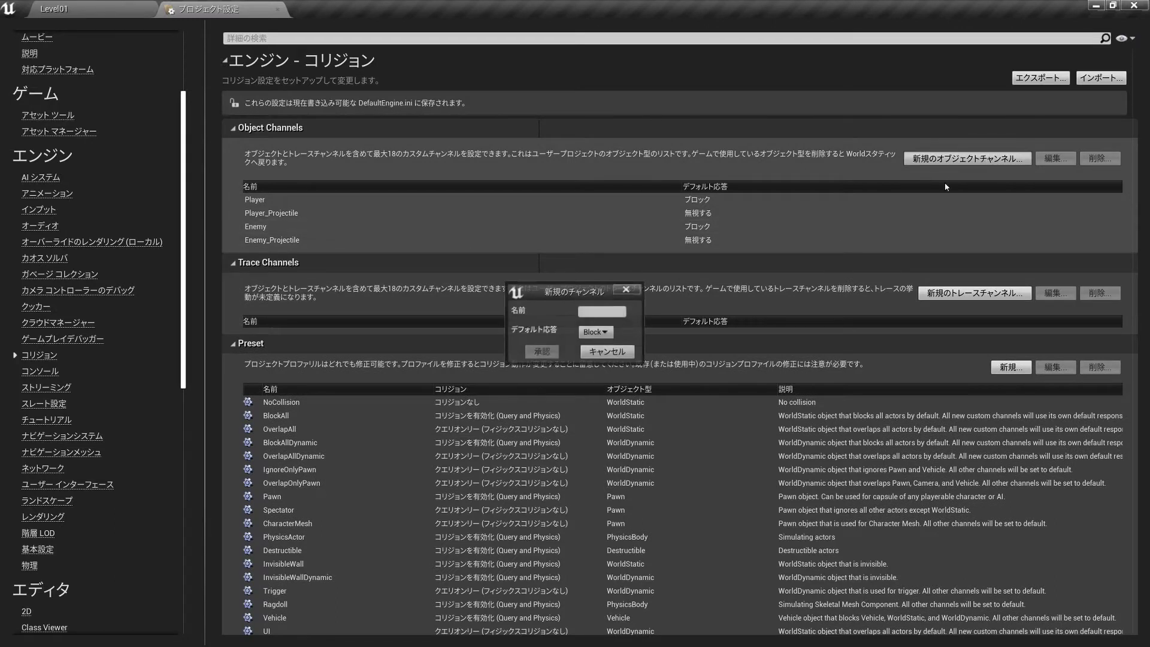
click(596, 332)
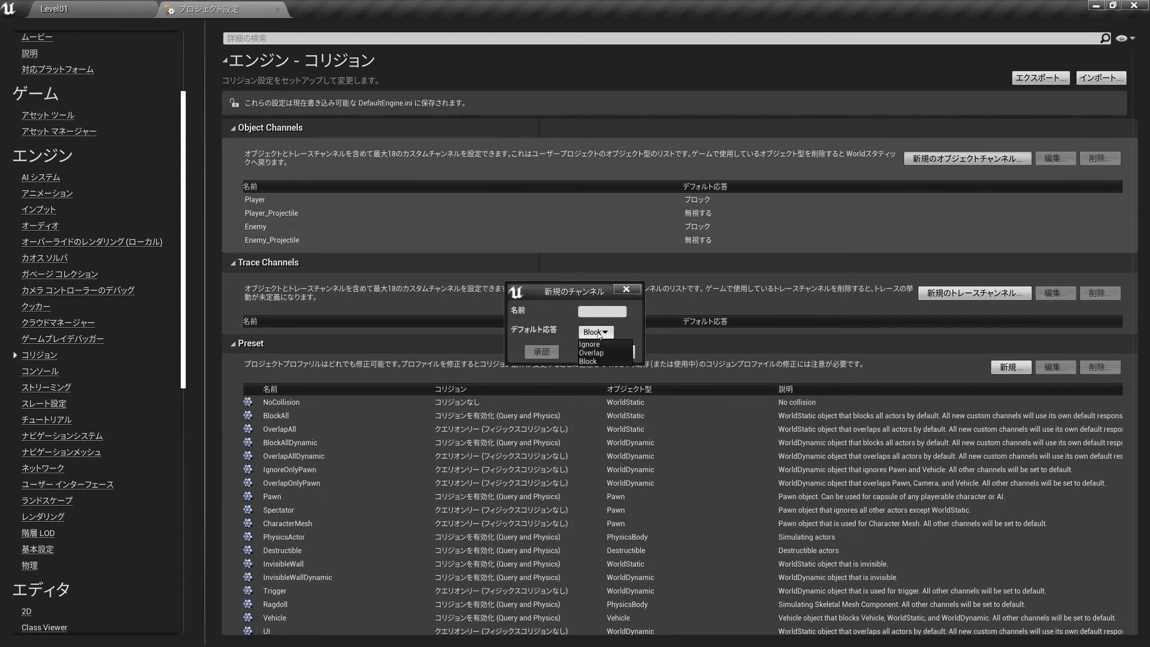
click(609, 312)
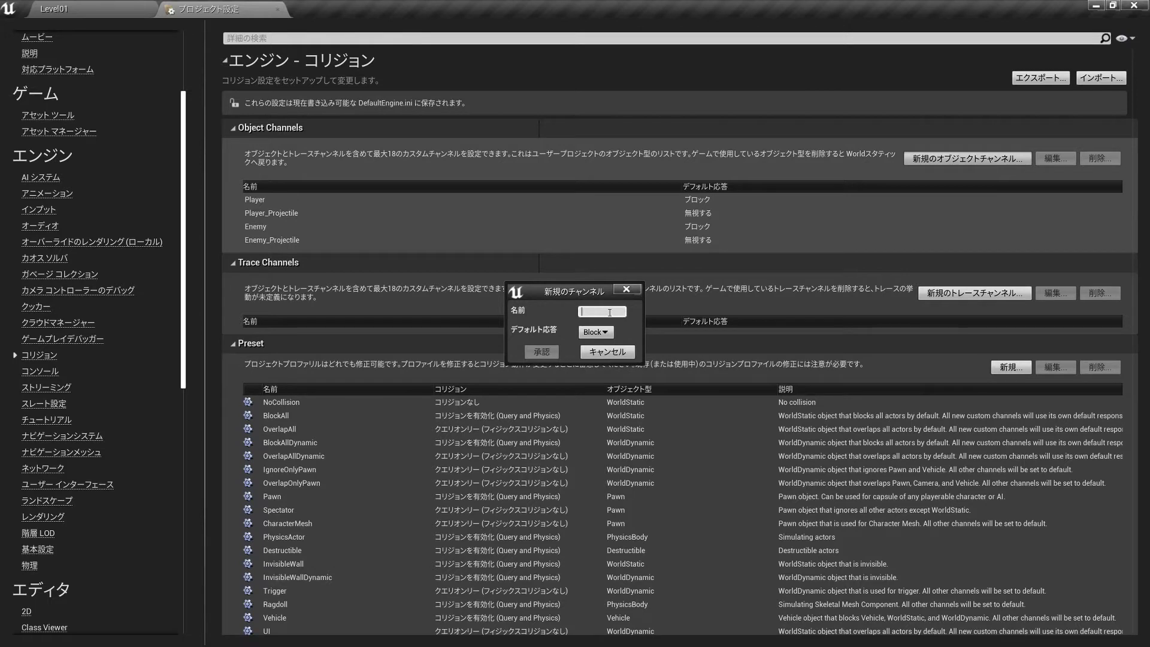
text(PickU)
key(BackSpace)
text(up_Ite)
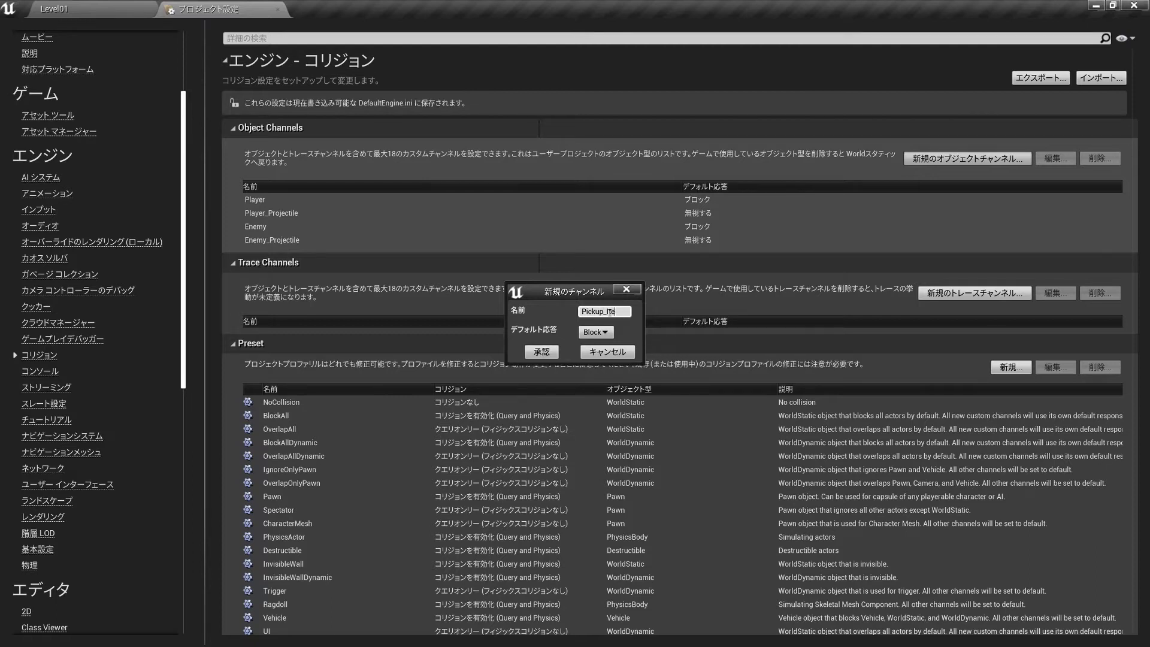
text(m)
click(594, 332)
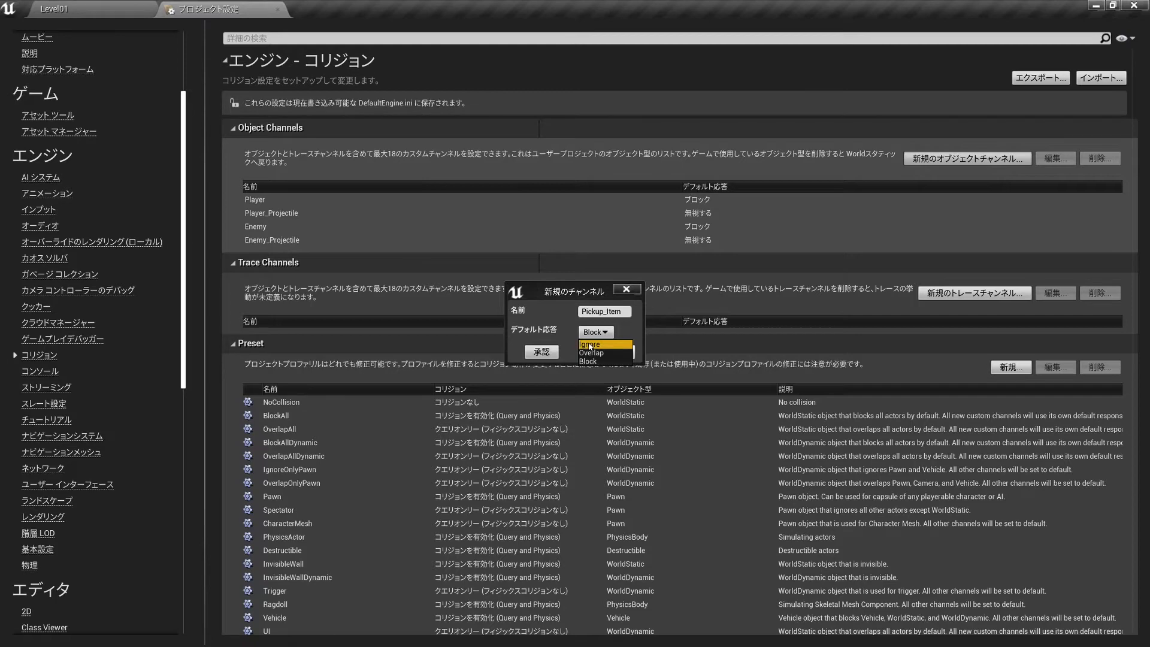
click(590, 345)
click(541, 352)
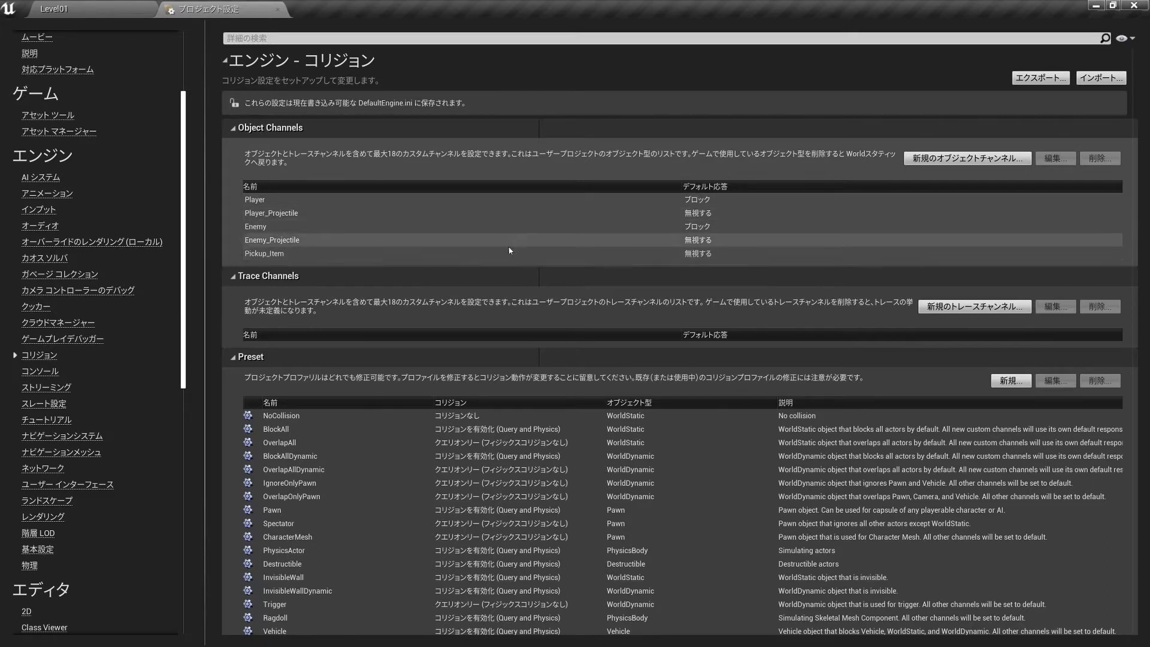
Create a trace channel named Enemy_Trace with the default response Overlap
click(932, 303)
click(595, 332)
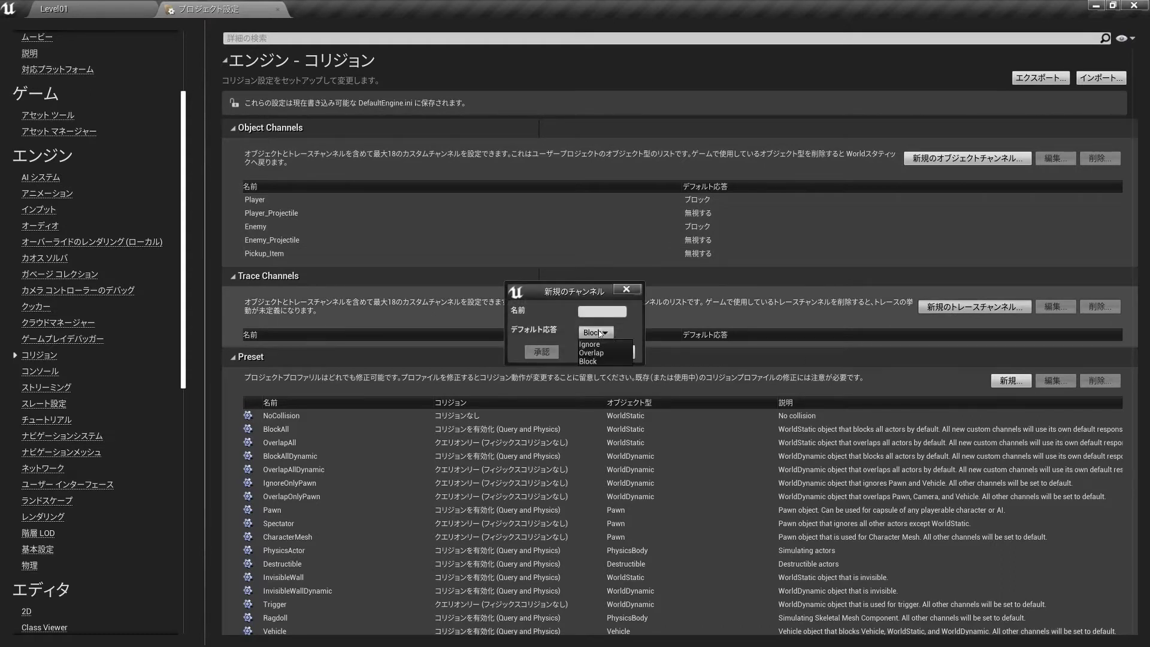
click(603, 353)
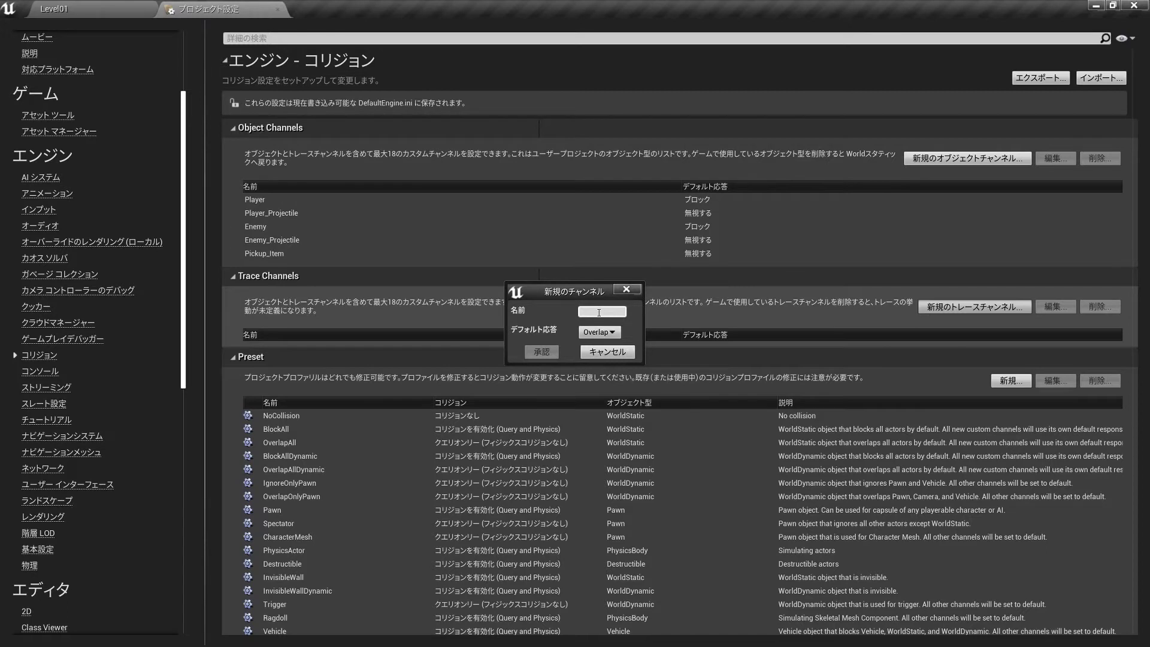
text(Enemy)
text(_Trace)
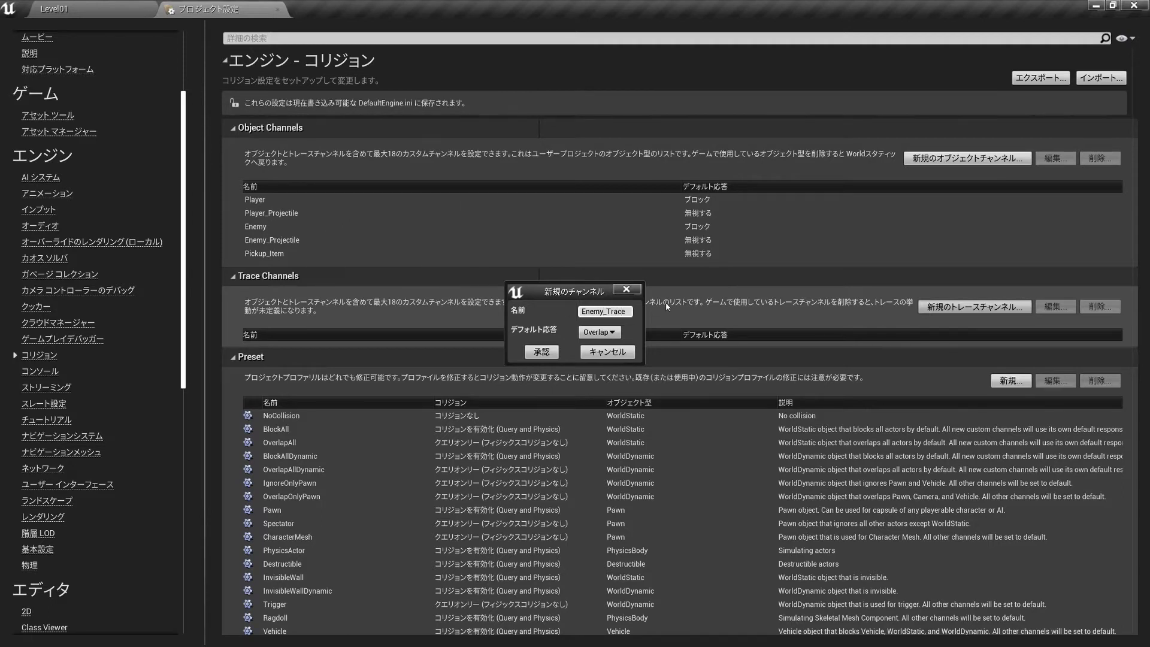
click(544, 353)
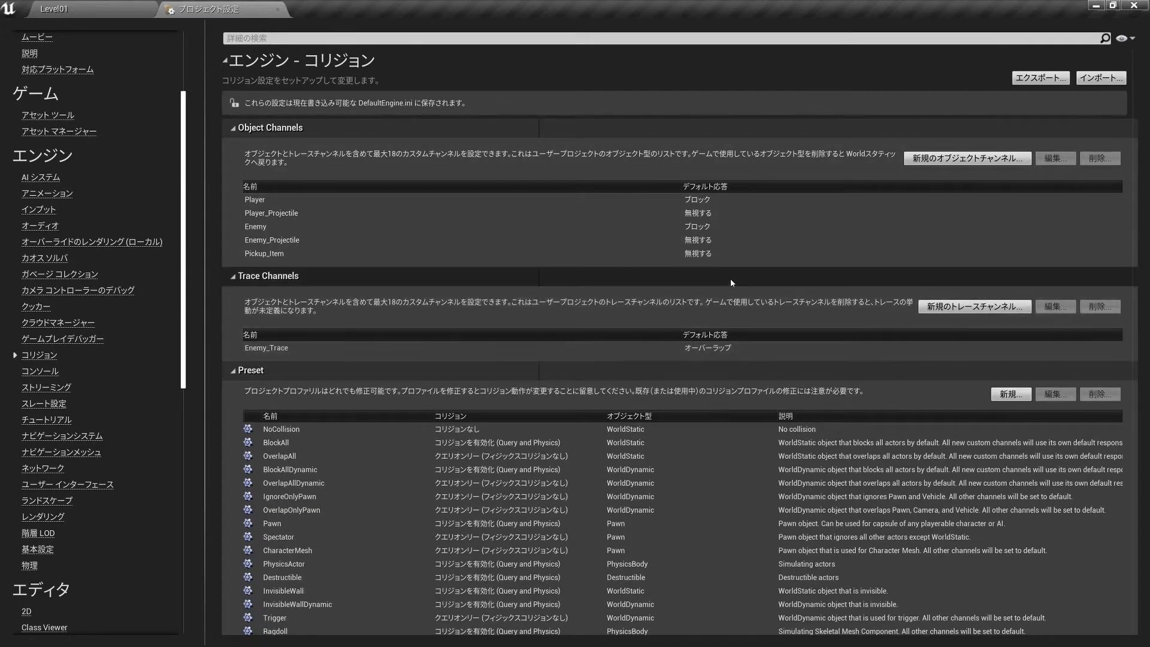
Review the default response options of the Enemy_Trace channel and close its settings without changing them
double_click(284, 348)
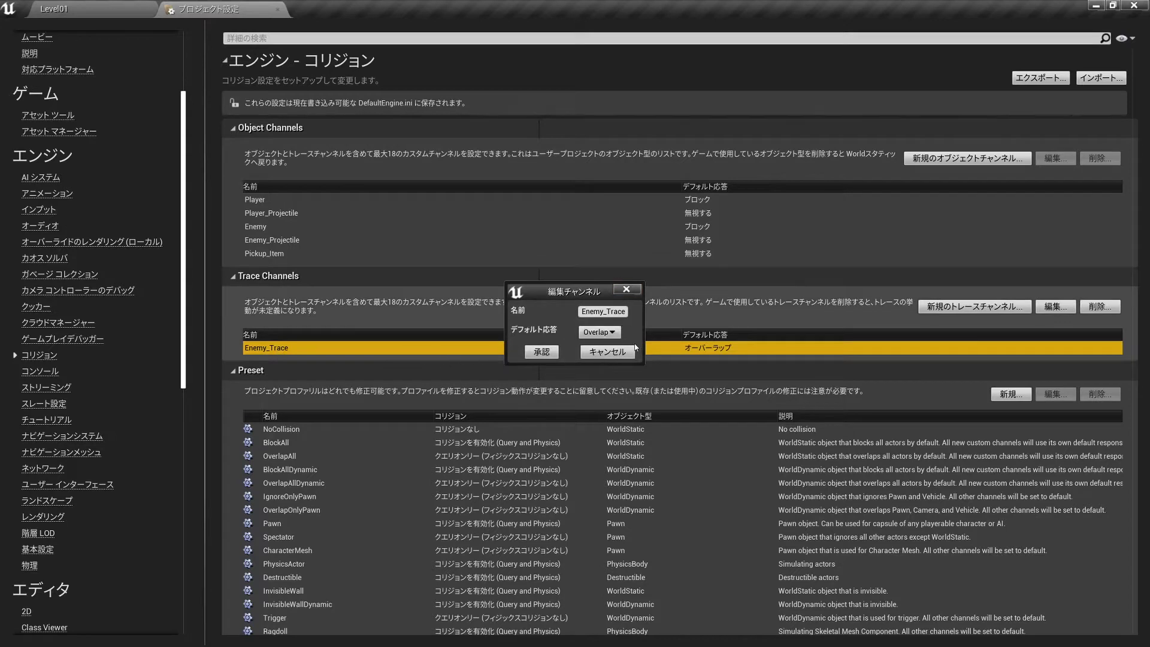
click(599, 332)
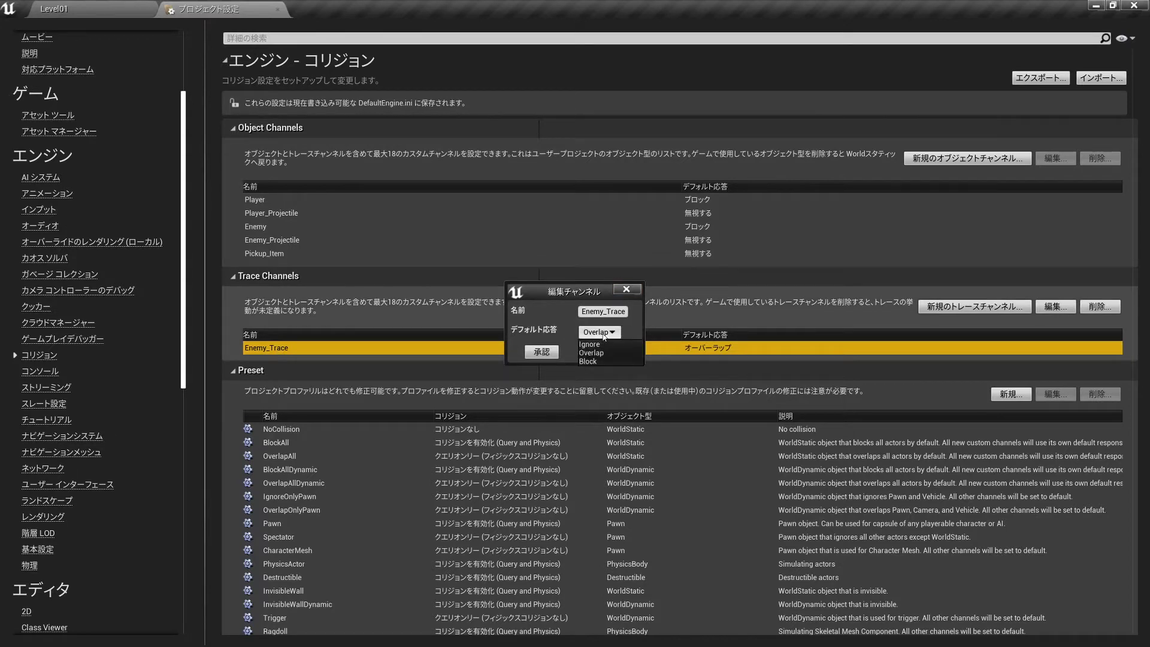
click(604, 336)
click(604, 337)
click(604, 336)
drag(582, 296, 574, 262)
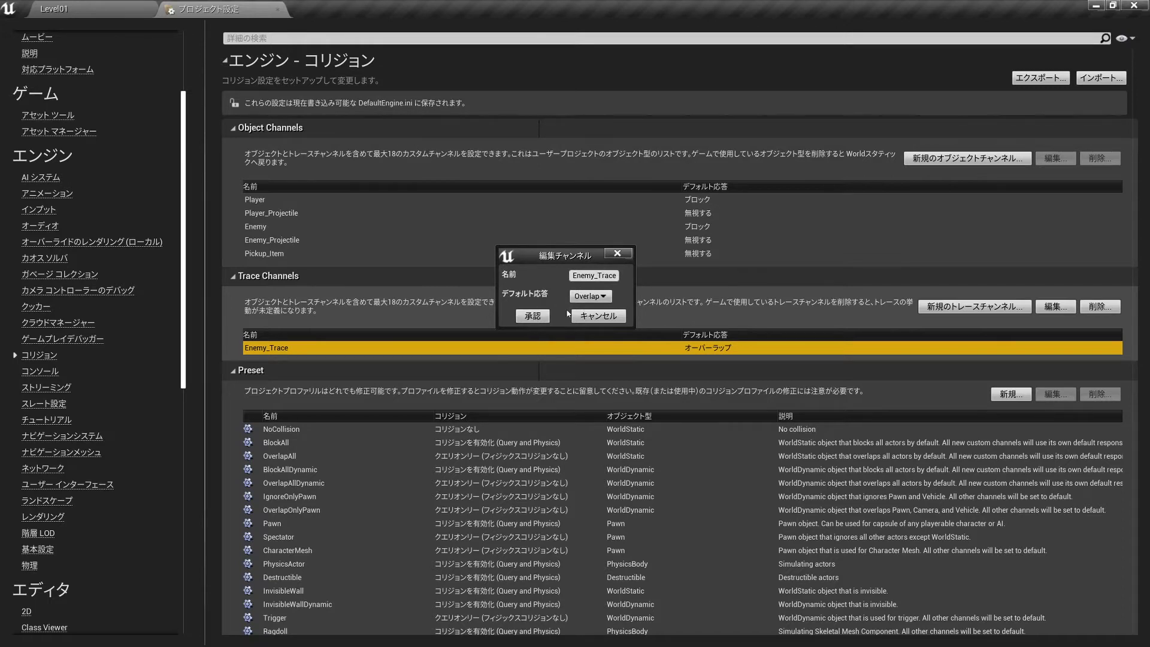
click(531, 317)
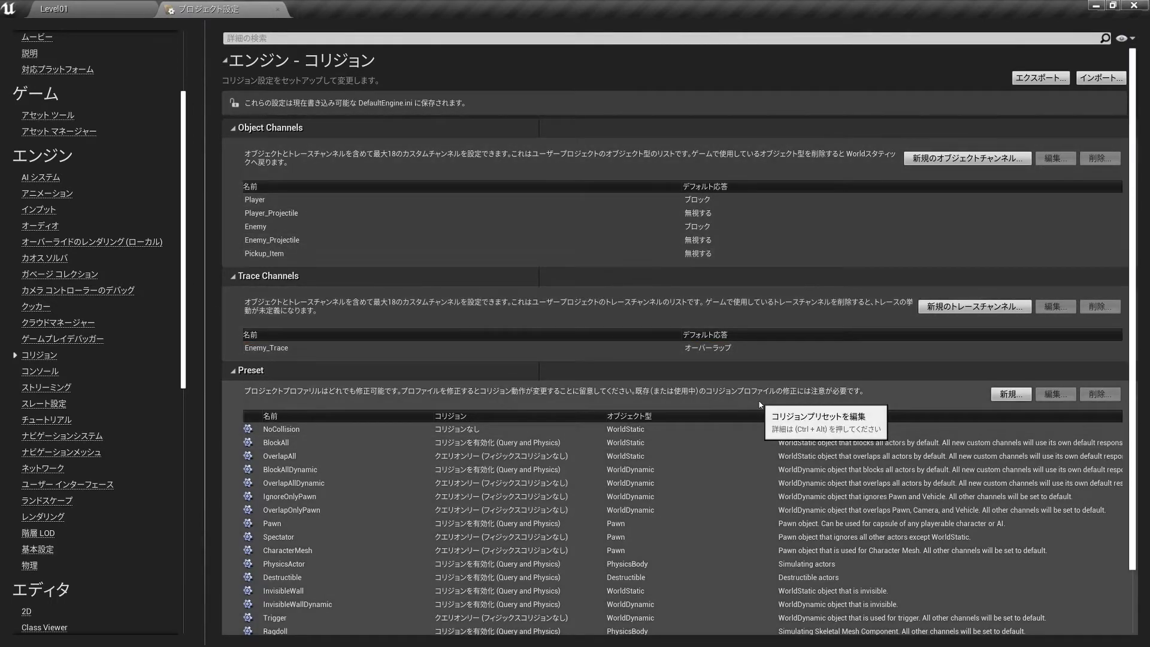
Examine the trace and object responses of the BlockAll preset without changing them
scroll(569, 460, down, 2)
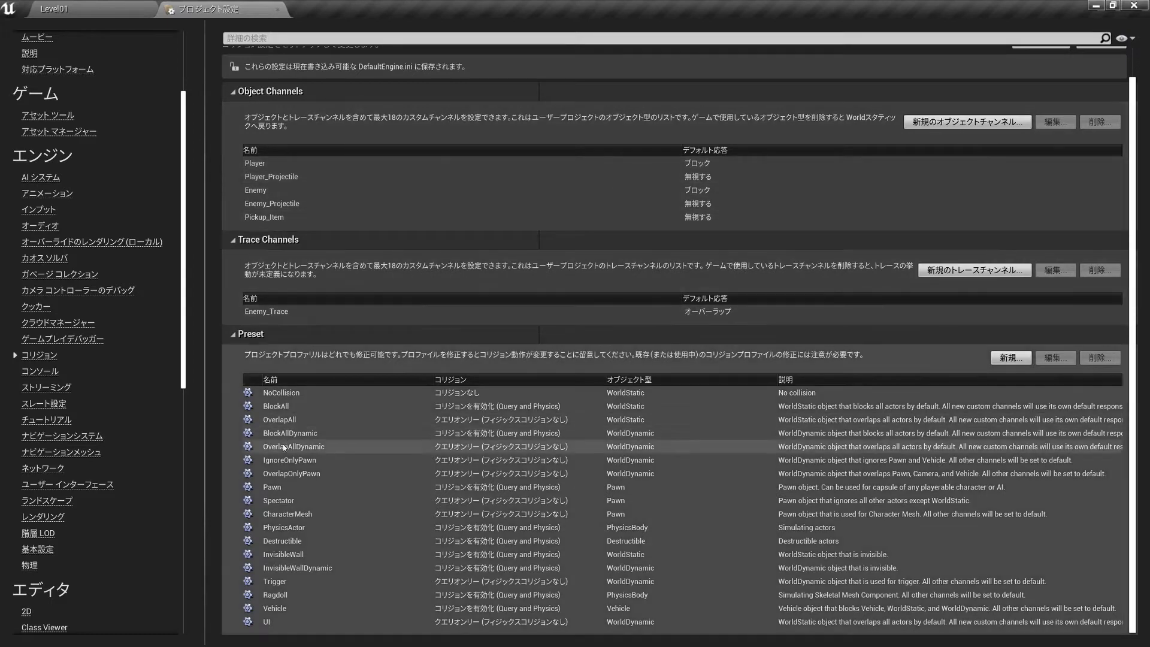
double_click(276, 406)
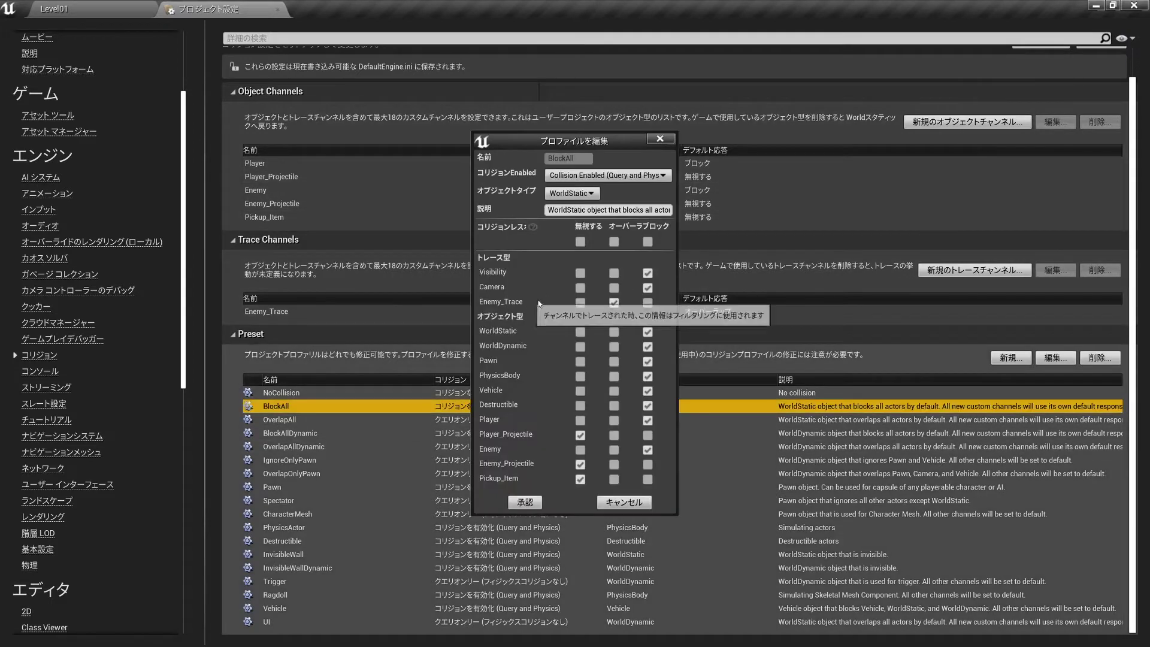
drag(569, 151, 435, 257)
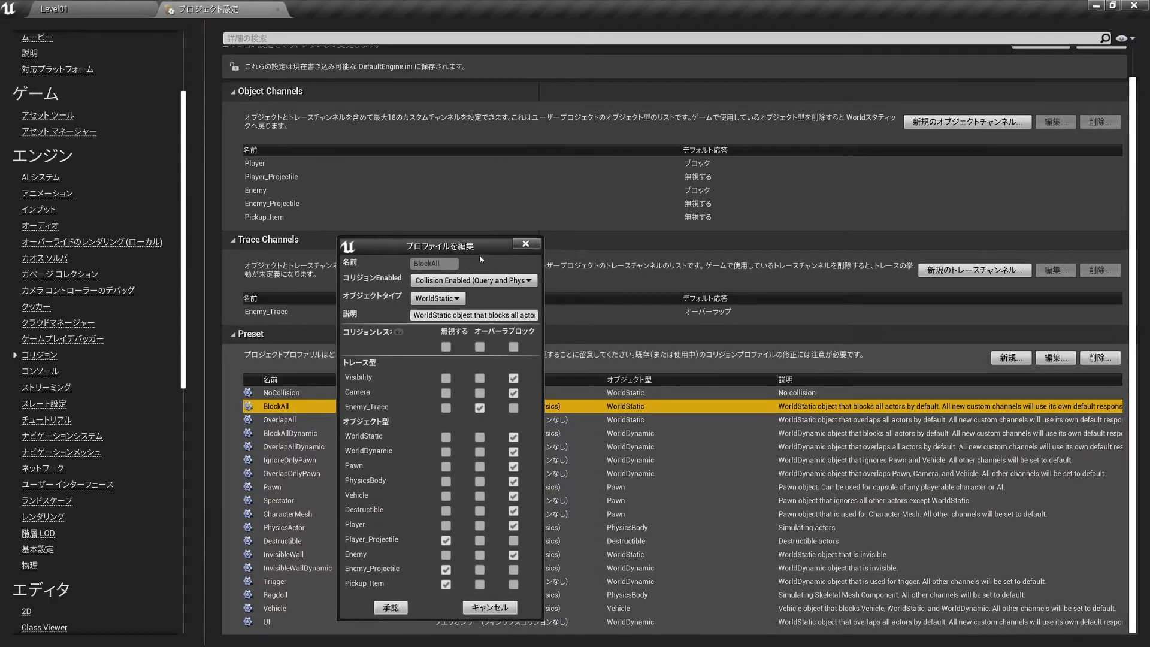
drag(463, 251, 596, 155)
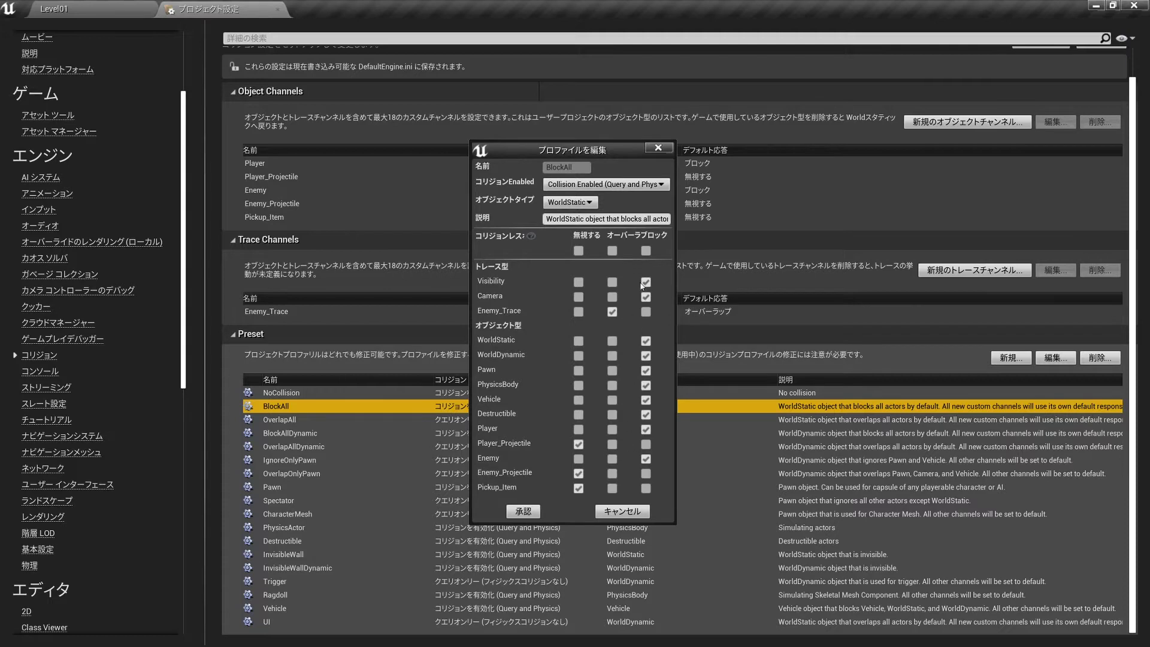
drag(611, 145, 624, 143)
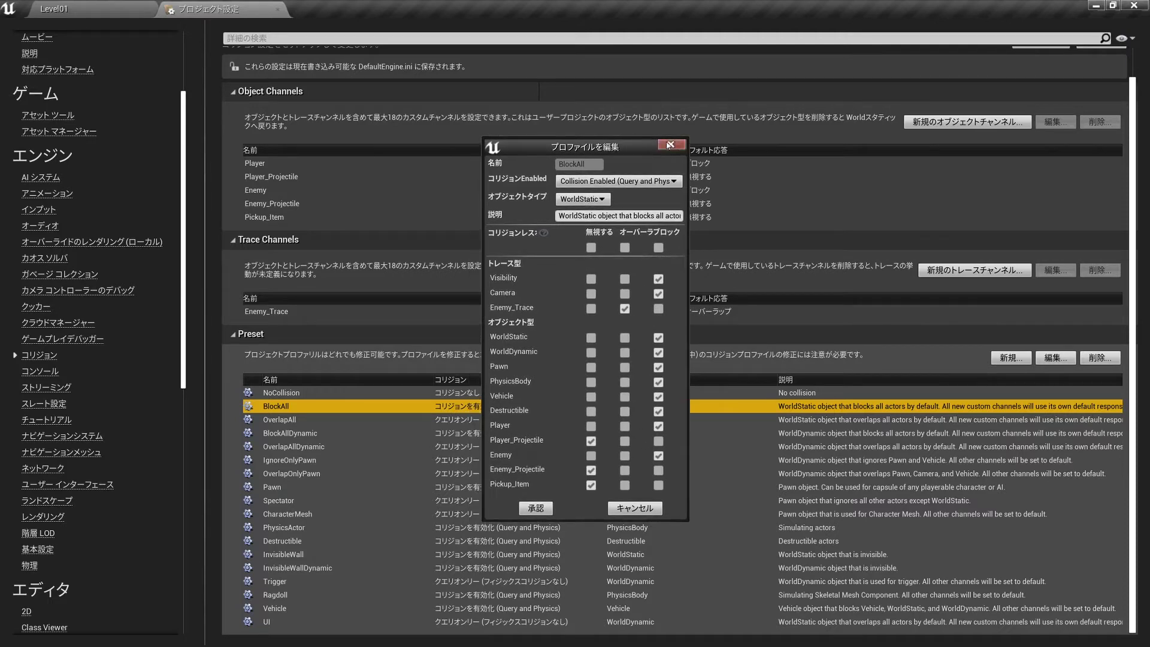
click(670, 144)
In the NoCollision preset, set Enemy_Trace to Ignore and Player_Projectile, Enemy_Projectile and Pickup_Item to Block
click(376, 393)
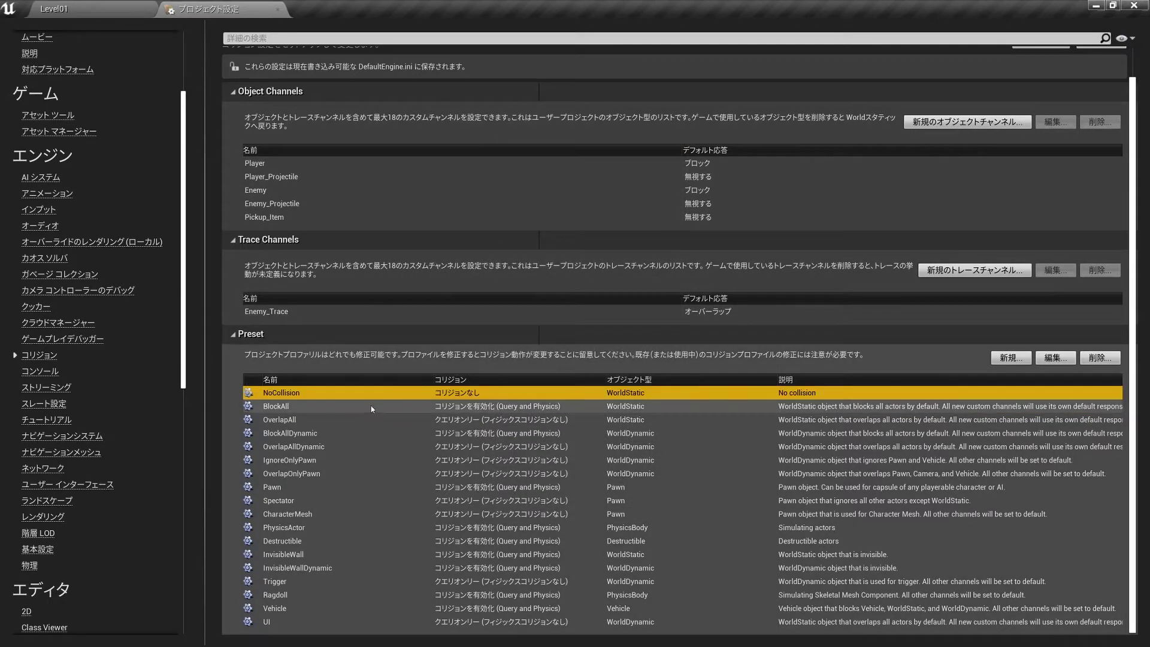
scroll(372, 406, up, 2)
scroll(346, 409, down, 2)
double_click(306, 393)
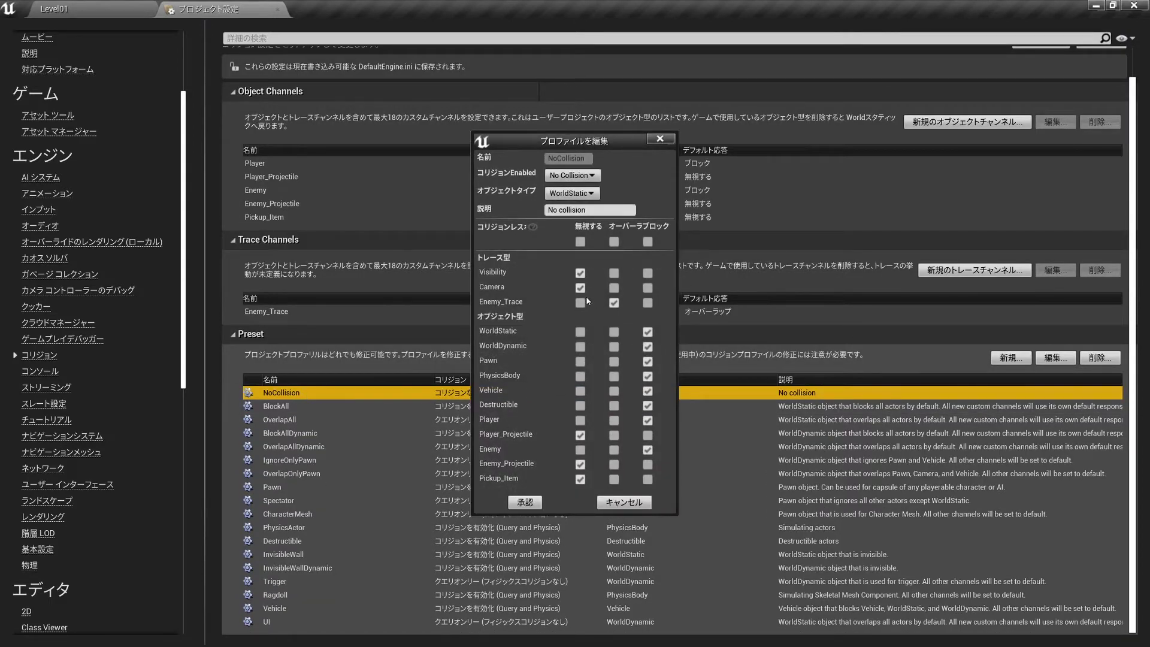
click(581, 303)
click(647, 435)
click(648, 465)
click(647, 479)
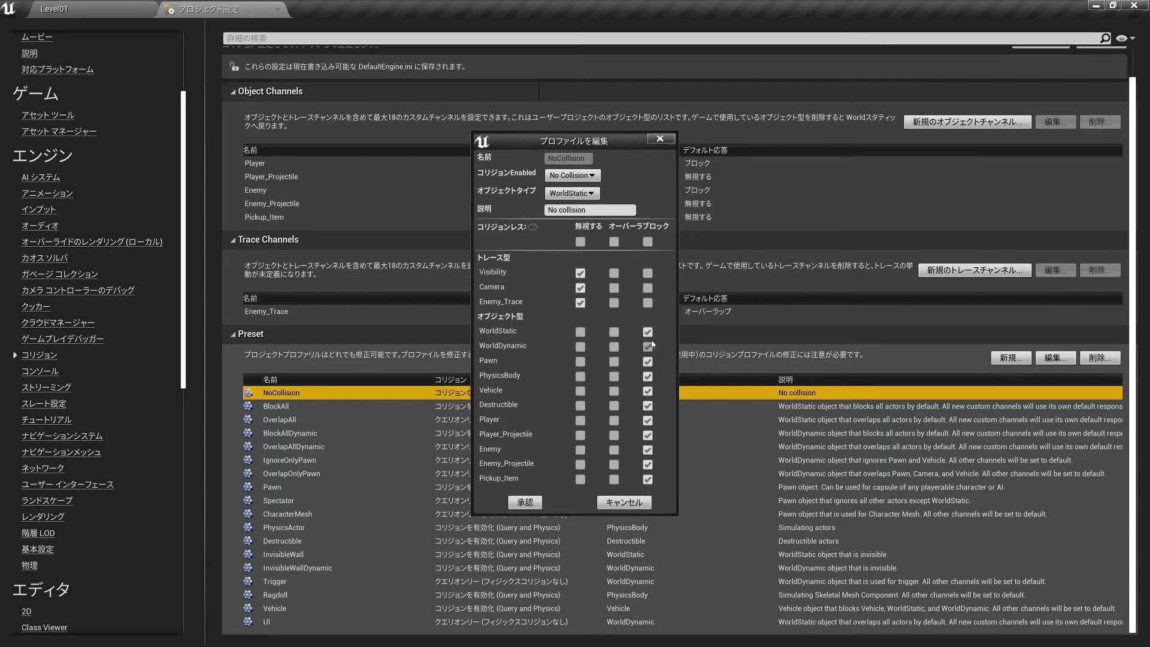
click(527, 504)
In the BlockAll preset, leave Player_Projectile and Enemy_Projectile on Ignore and set Enemy_Trace to Block
double_click(292, 408)
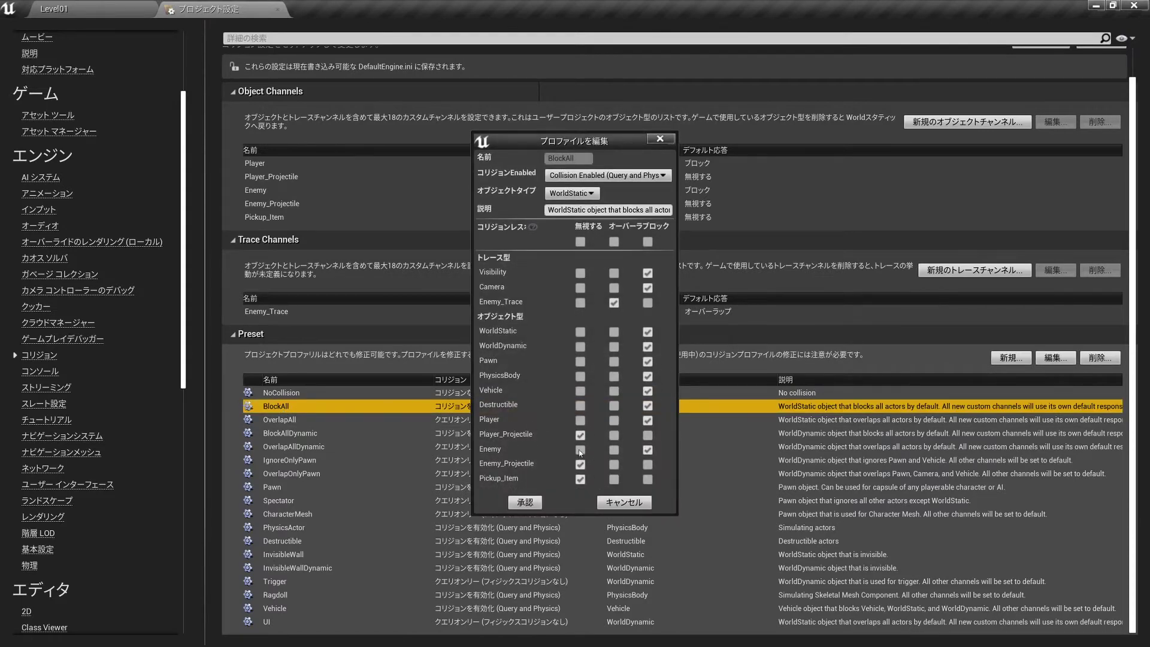
click(648, 436)
click(647, 465)
click(580, 435)
click(580, 465)
click(648, 302)
click(525, 502)
In the OverlapAll preset, set the Player and Enemy responses to Overlap
double_click(308, 422)
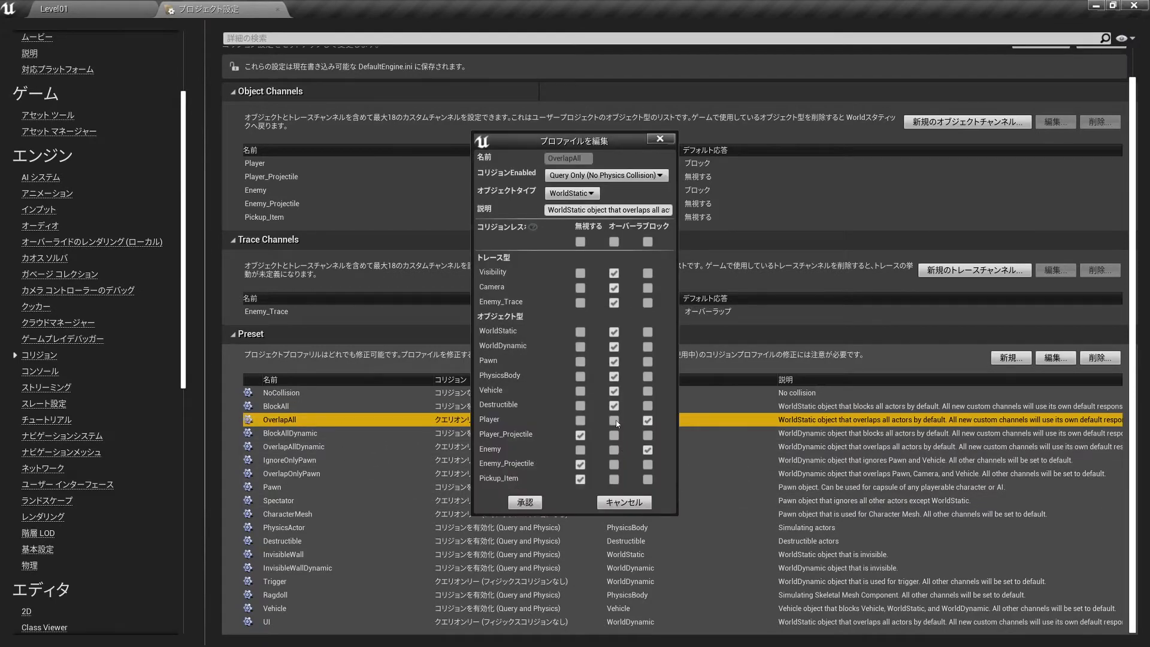
click(614, 422)
click(614, 449)
click(525, 502)
In the BlockAllDynamic preset, set the Enemy_Trace response to Block
click(309, 433)
double_click(309, 433)
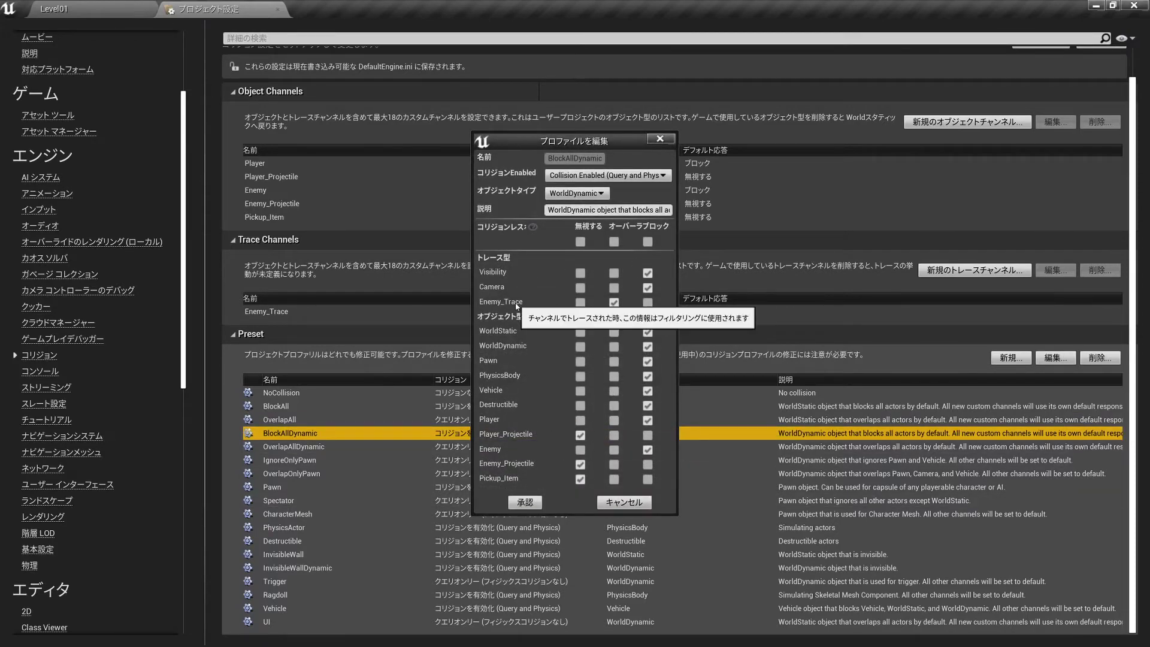
click(647, 303)
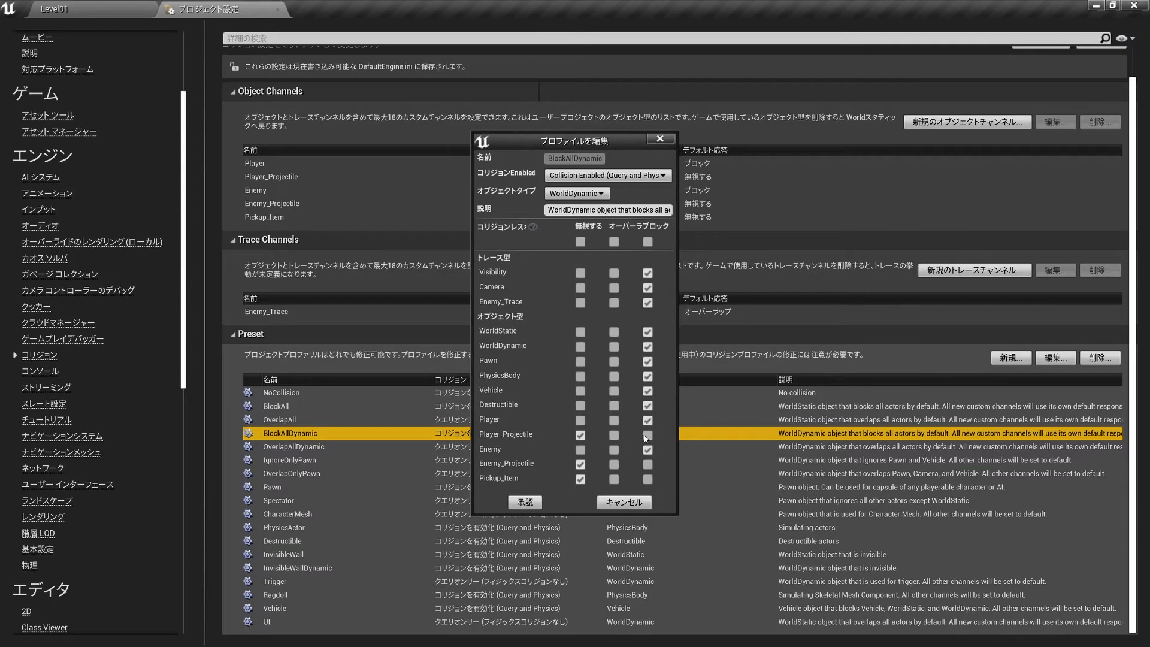
click(530, 505)
In the OverlapAllDynamic preset, set the Player and Enemy responses to Overlap
double_click(318, 449)
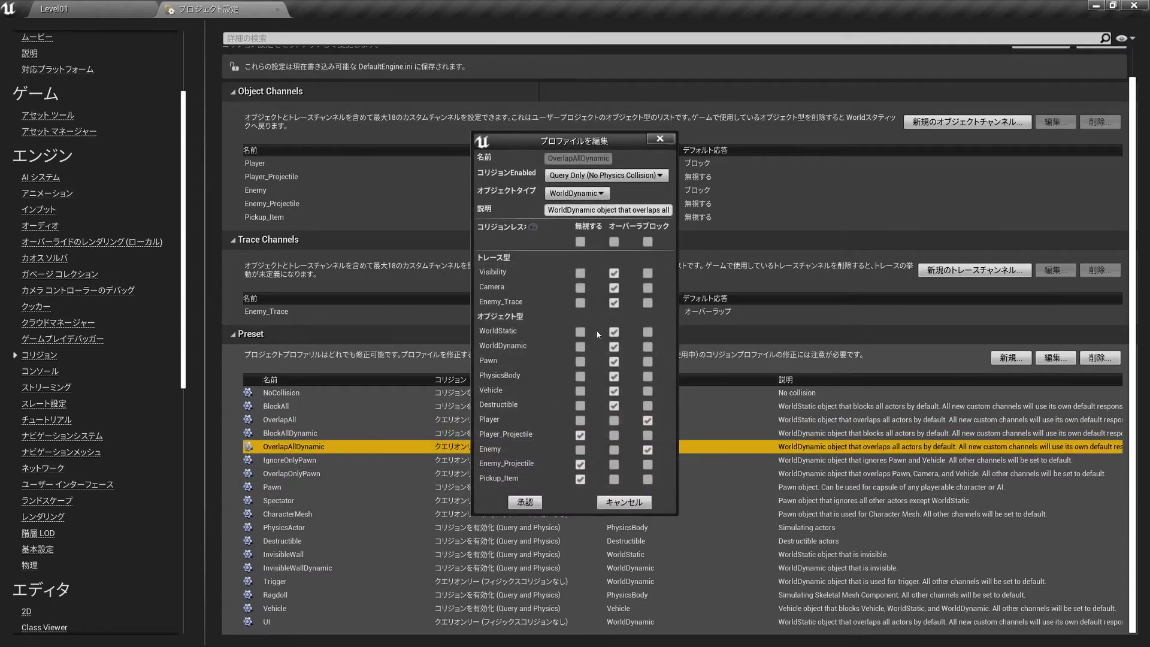
click(614, 420)
click(614, 450)
click(533, 504)
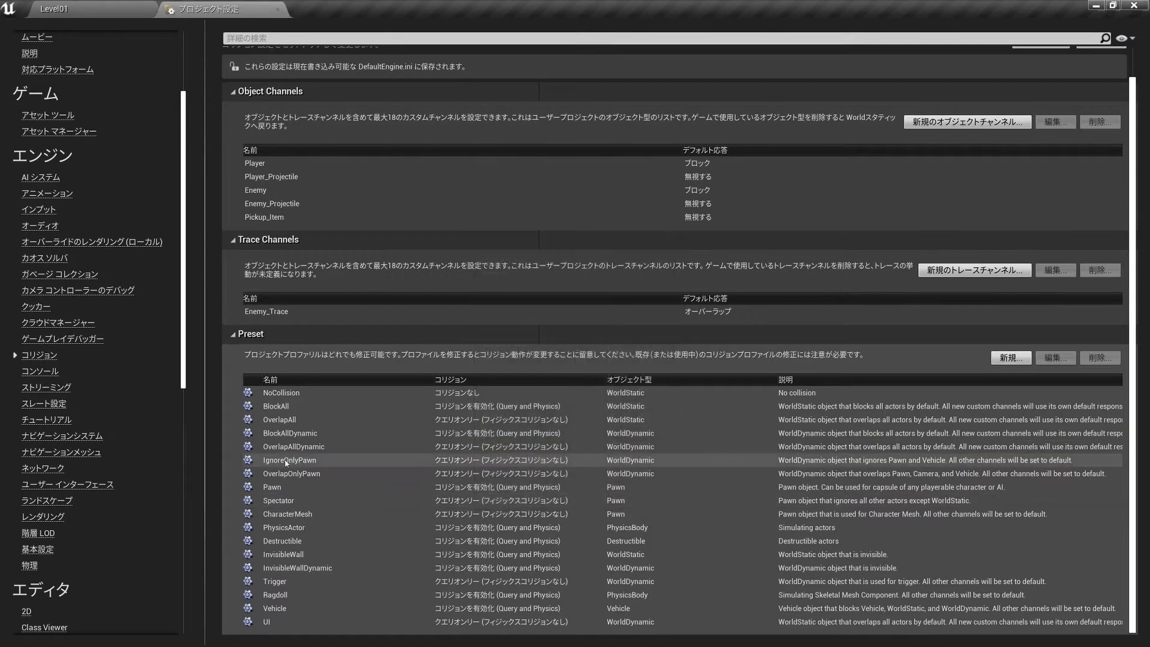
In the IgnoreOnlyPawn preset, set Enemy_Trace to Block and both Player and Enemy to Ignore
double_click(281, 461)
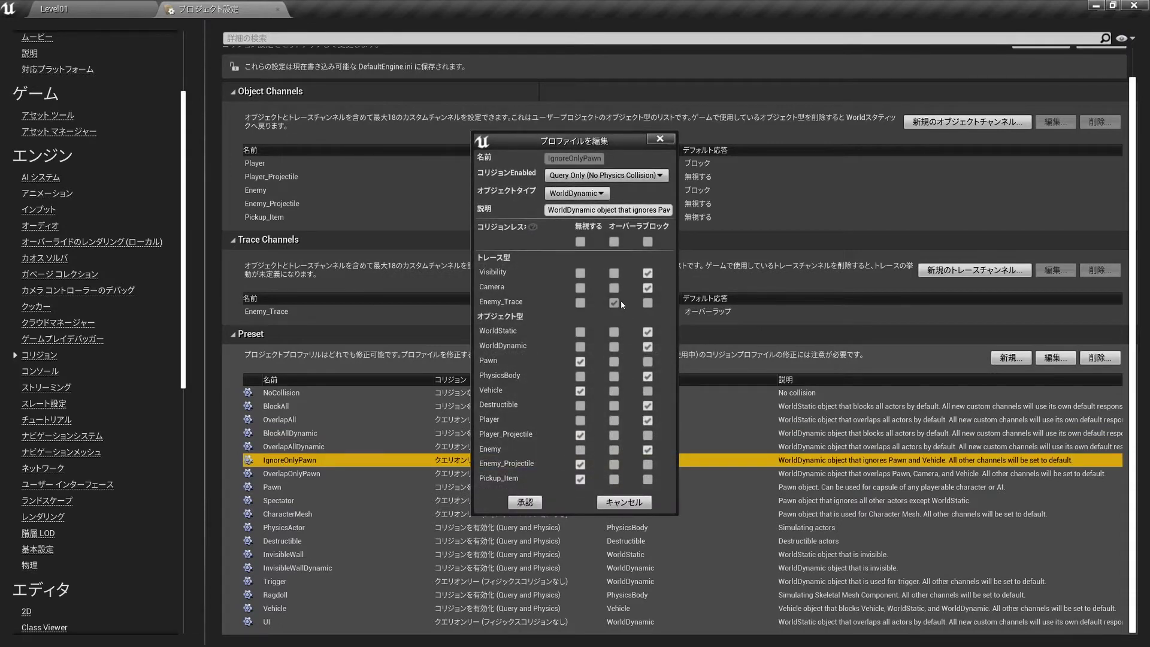
click(647, 303)
click(581, 421)
click(580, 450)
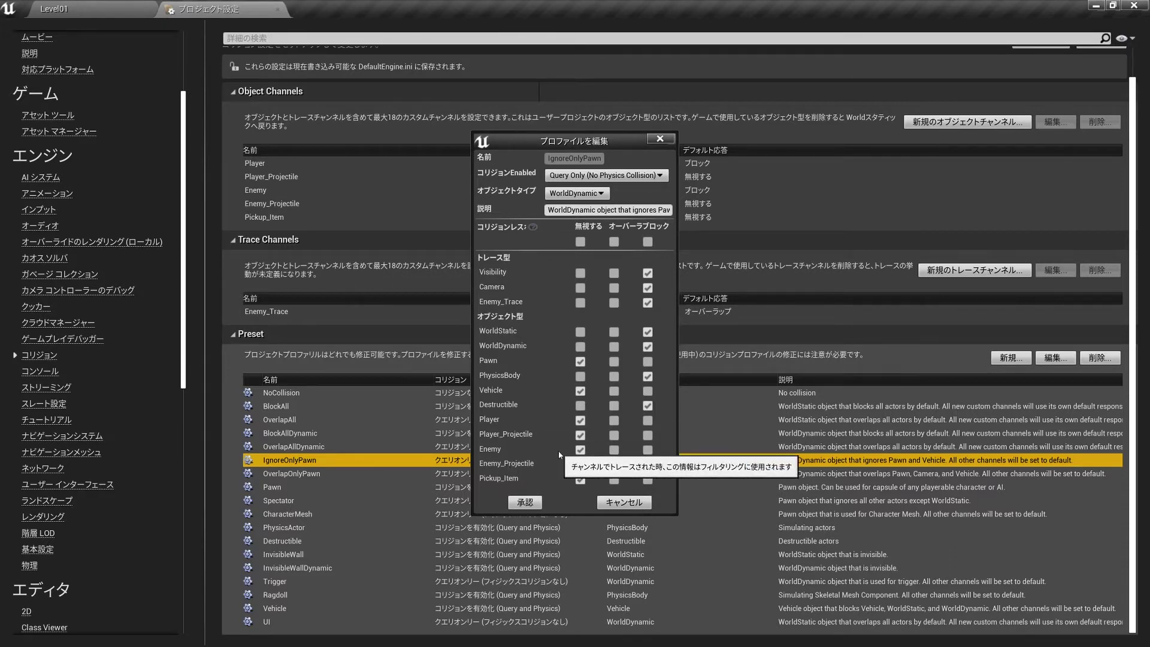
click(525, 503)
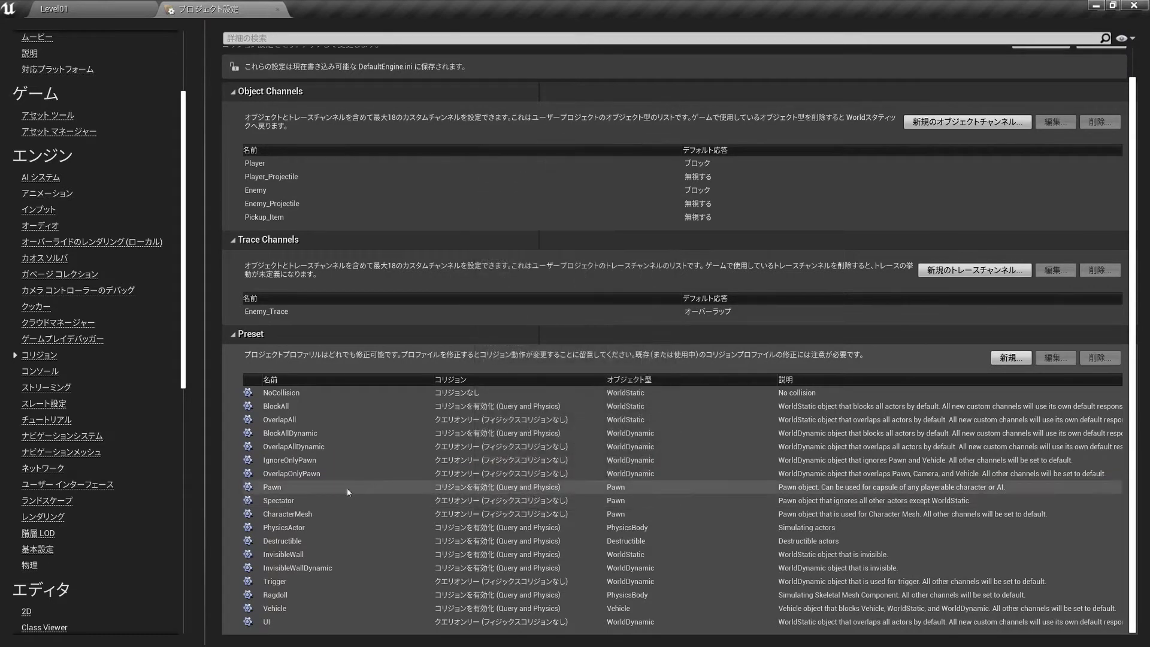
In the OverlapOnlyPawn preset, set Enemy_Trace to Block and both Player and Enemy to Overlap
click(311, 474)
double_click(418, 475)
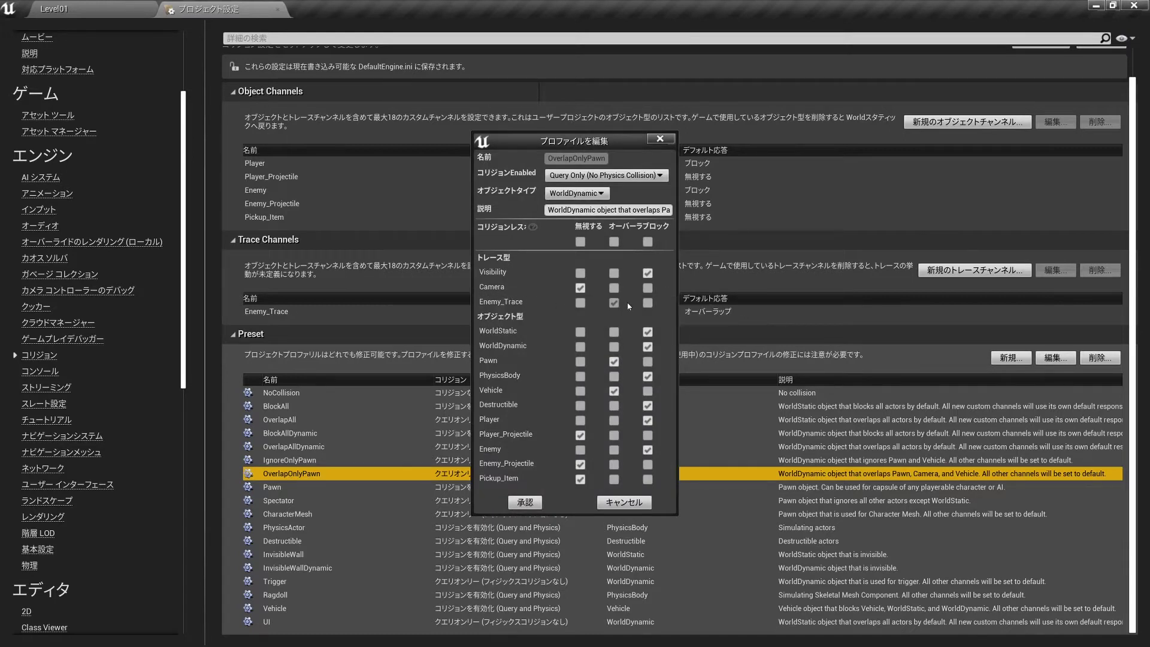
click(648, 303)
click(614, 420)
click(614, 450)
click(524, 502)
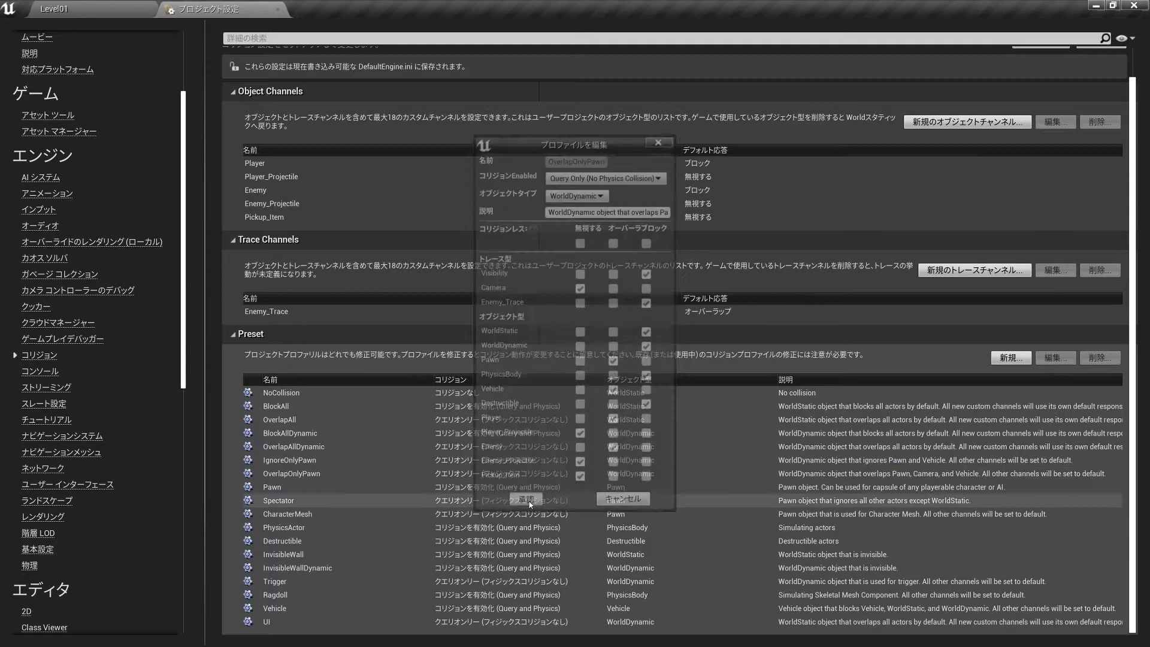
In the Pawn preset, set the Visibility response to Overlap and the Enemy response to Block
double_click(299, 486)
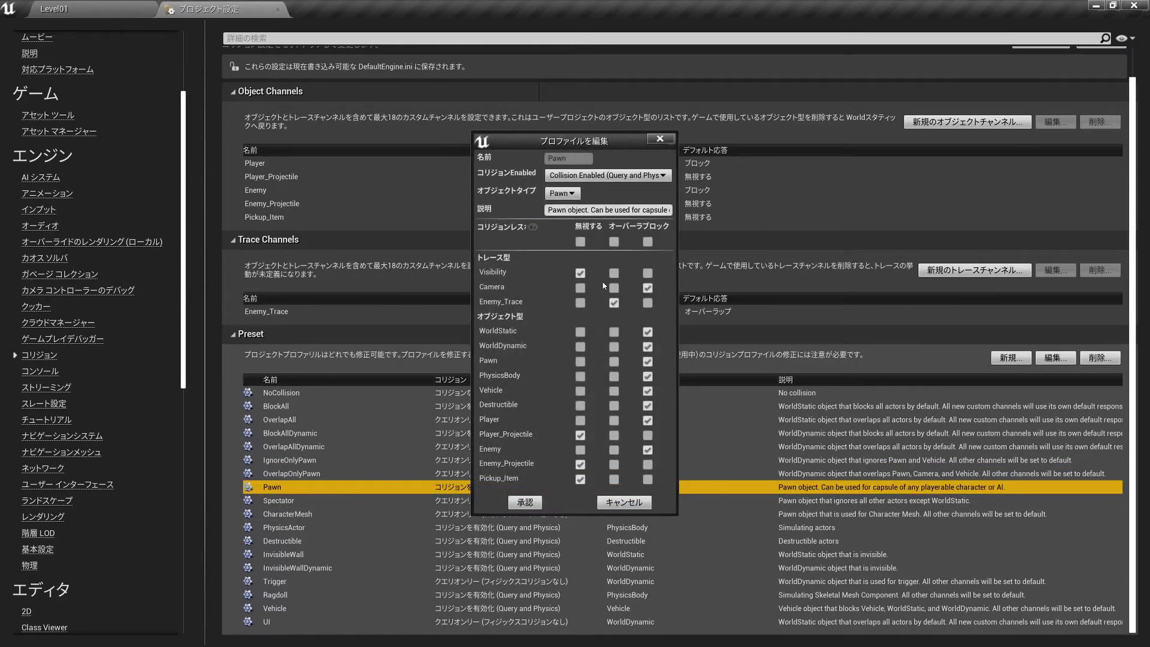
click(580, 273)
click(614, 273)
click(525, 503)
double_click(476, 487)
click(648, 449)
click(525, 502)
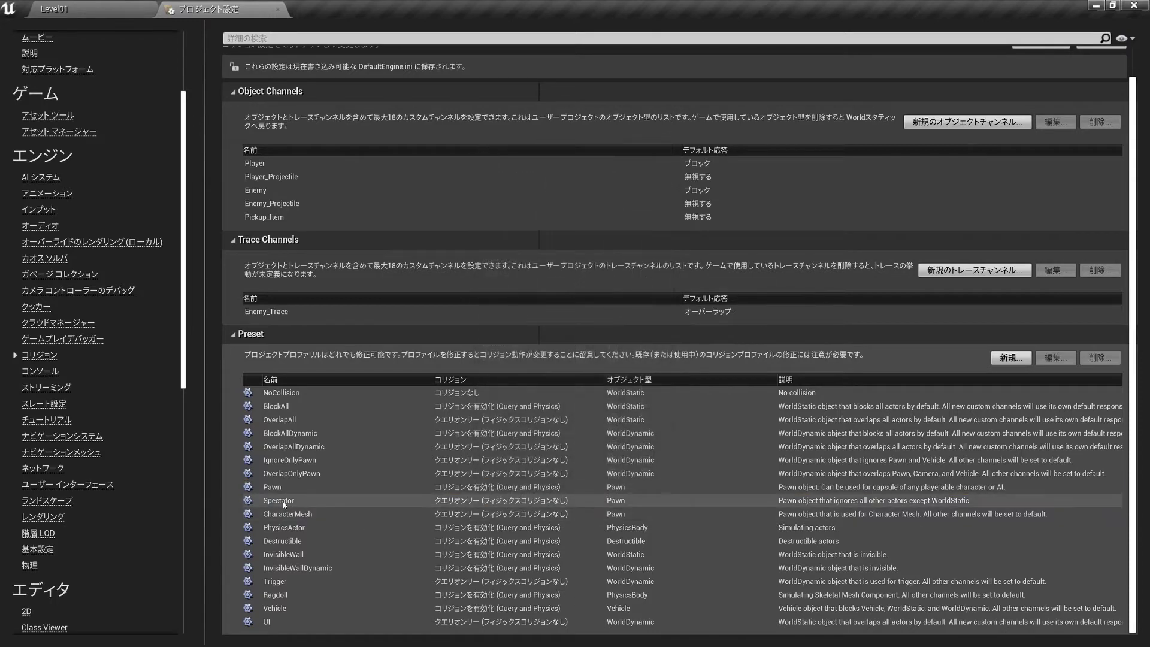
In the Spectator preset, set the Enemy_Trace, Player and Enemy responses to Ignore
double_click(273, 500)
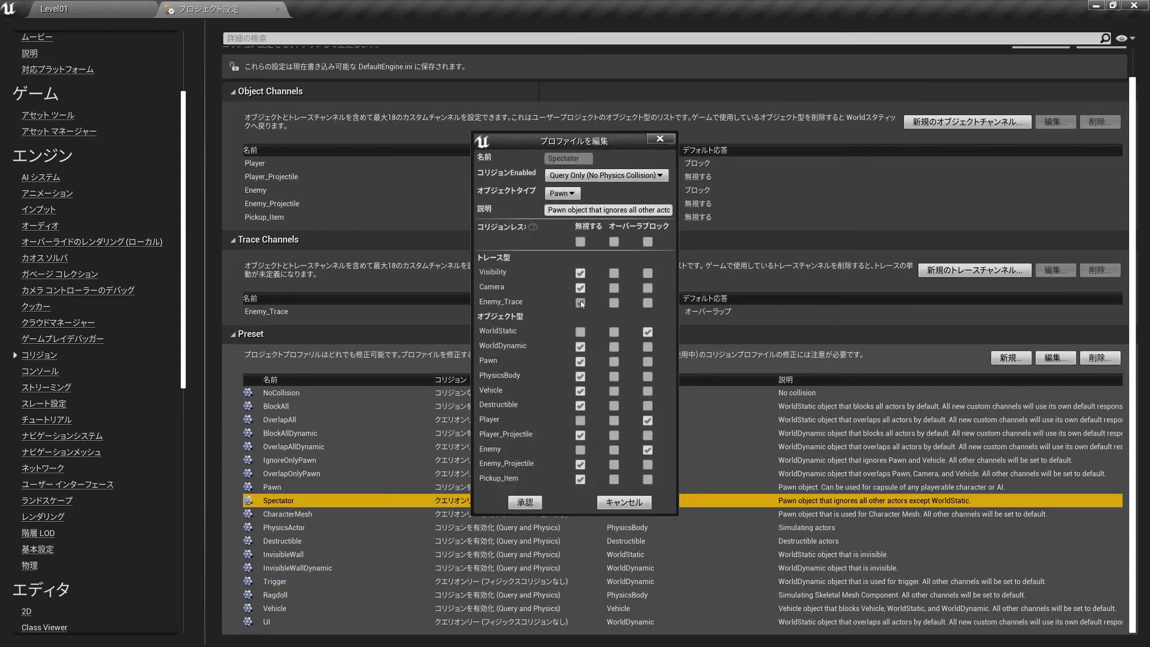
click(580, 420)
click(580, 449)
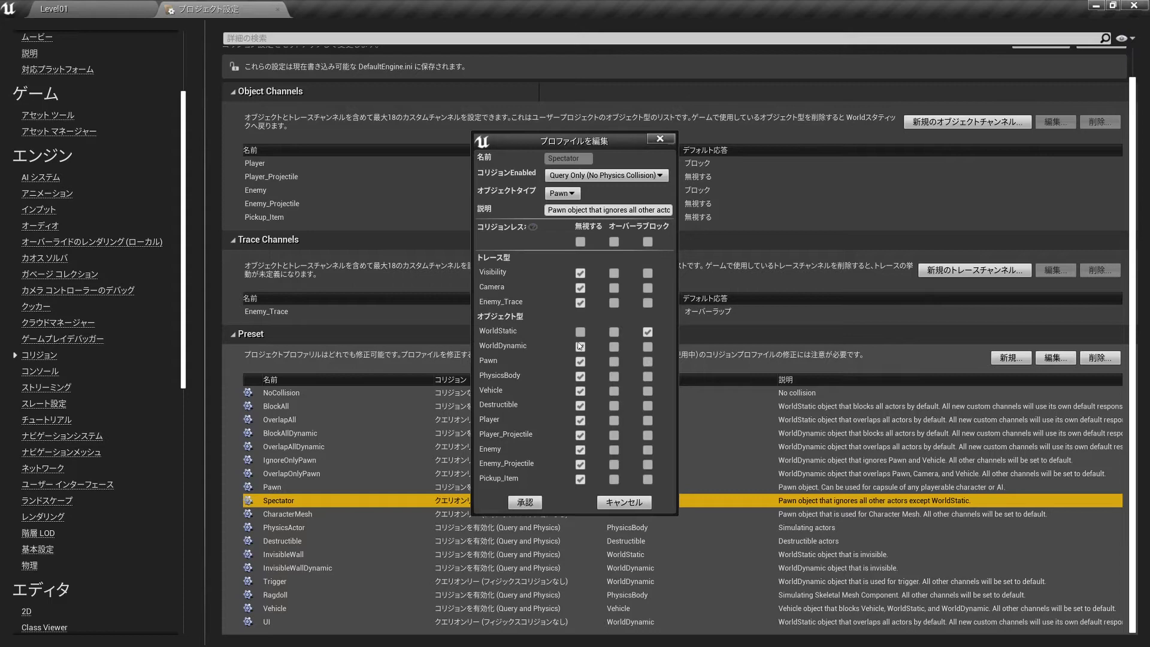
click(529, 503)
In the CharacterMesh preset, set the Enemy_Trace, Player and Enemy responses to Ignore
double_click(395, 514)
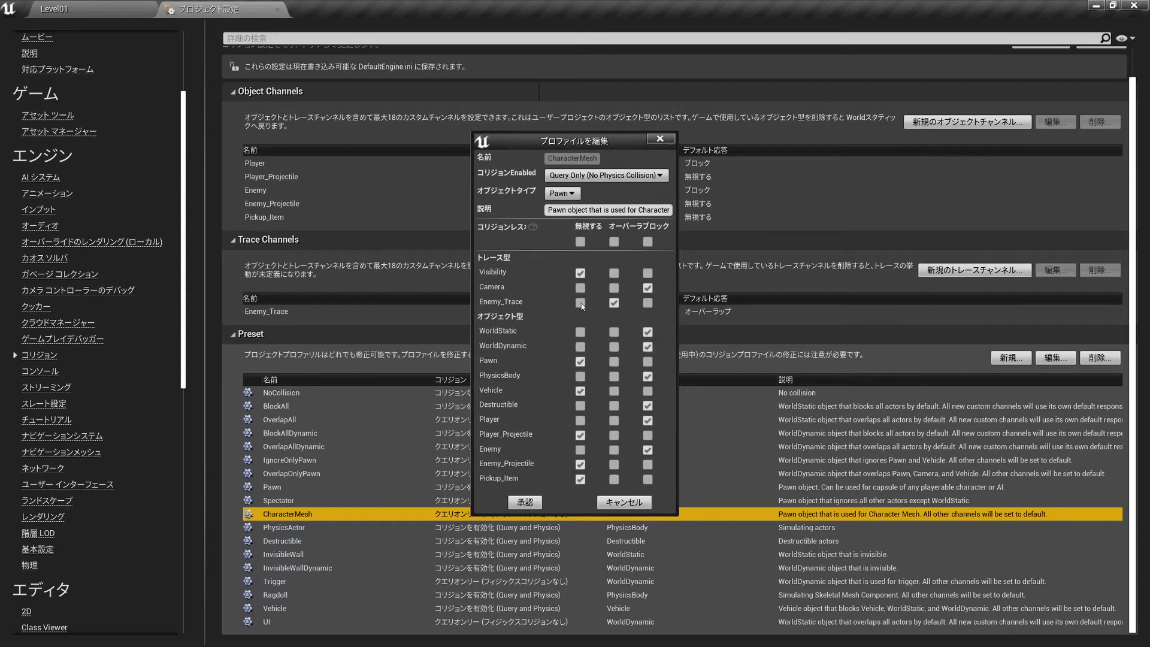
click(580, 302)
click(580, 421)
click(580, 450)
click(525, 502)
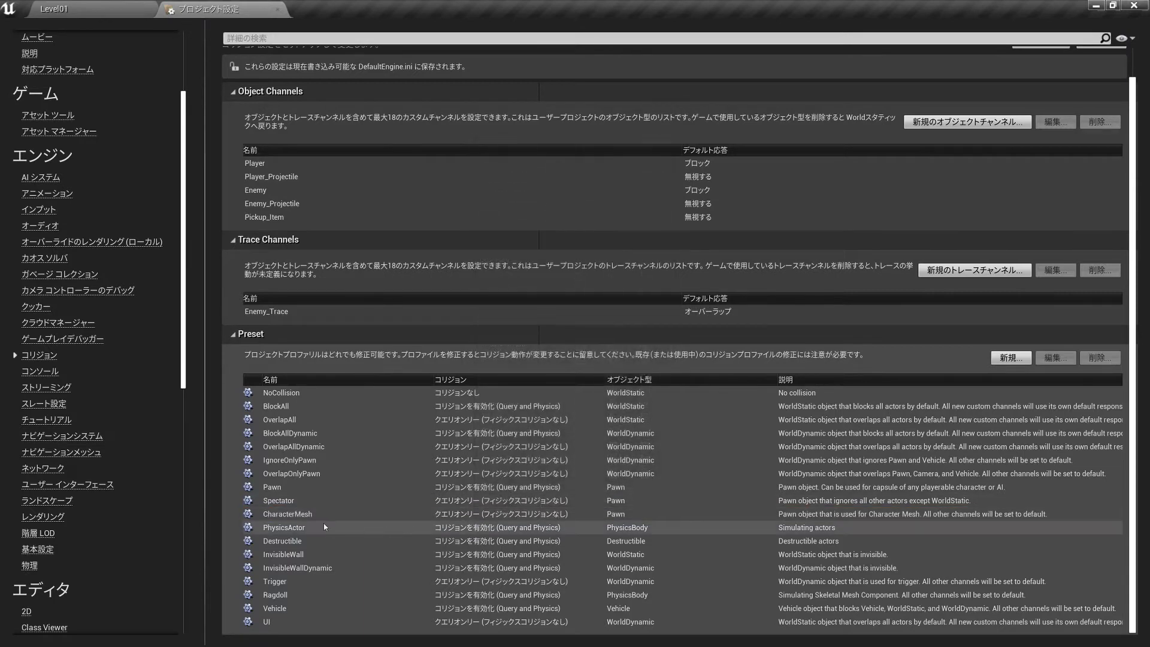
In both the PhysicsActor and Destructible presets, set the Enemy_Trace response to Block
click(296, 528)
double_click(296, 530)
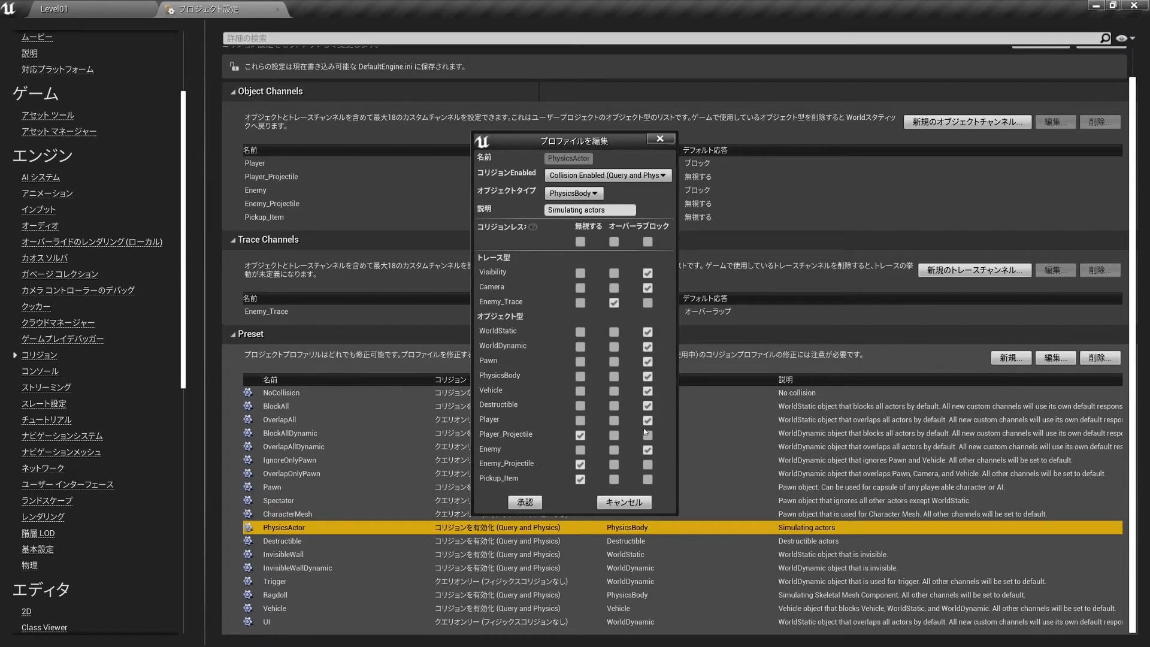
click(648, 302)
click(524, 504)
double_click(337, 541)
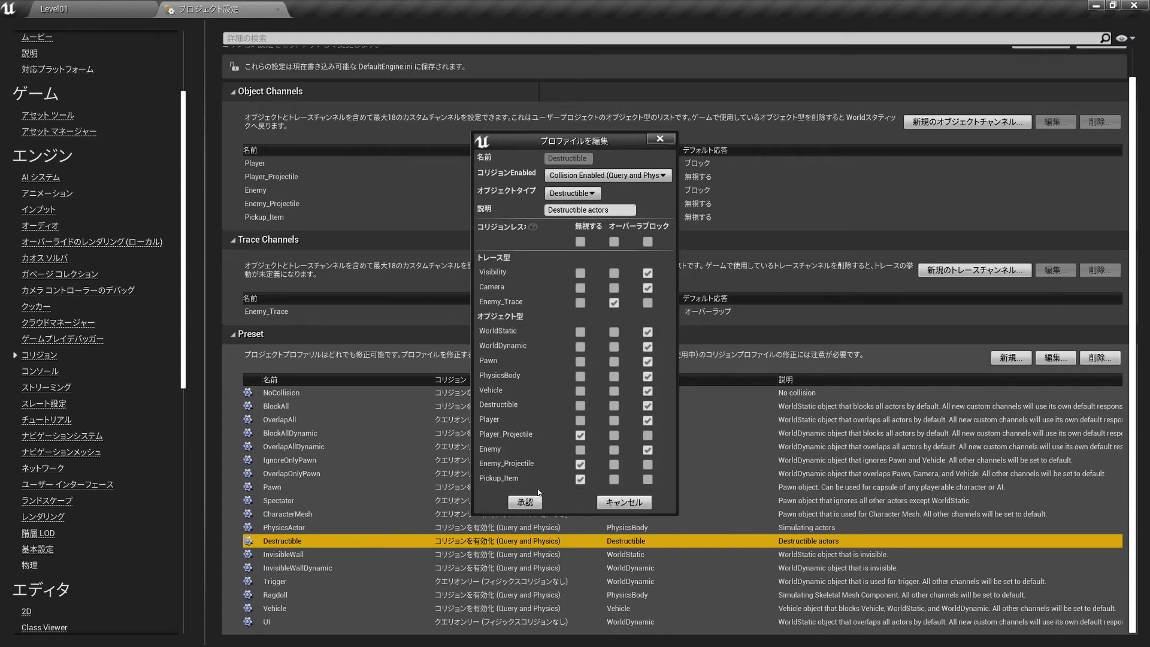
click(647, 302)
click(648, 272)
click(528, 505)
In both the InvisibleWall and InvisibleWallDynamic presets, set the Enemy_Trace response to Ignore
double_click(336, 554)
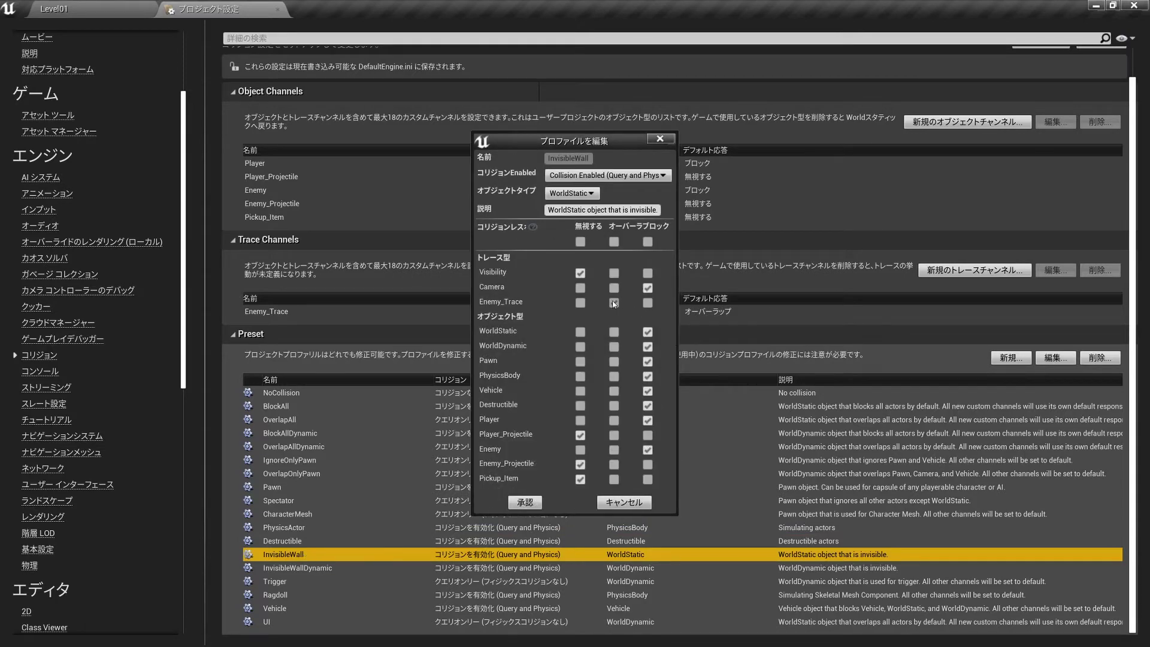
click(580, 302)
click(524, 502)
double_click(291, 567)
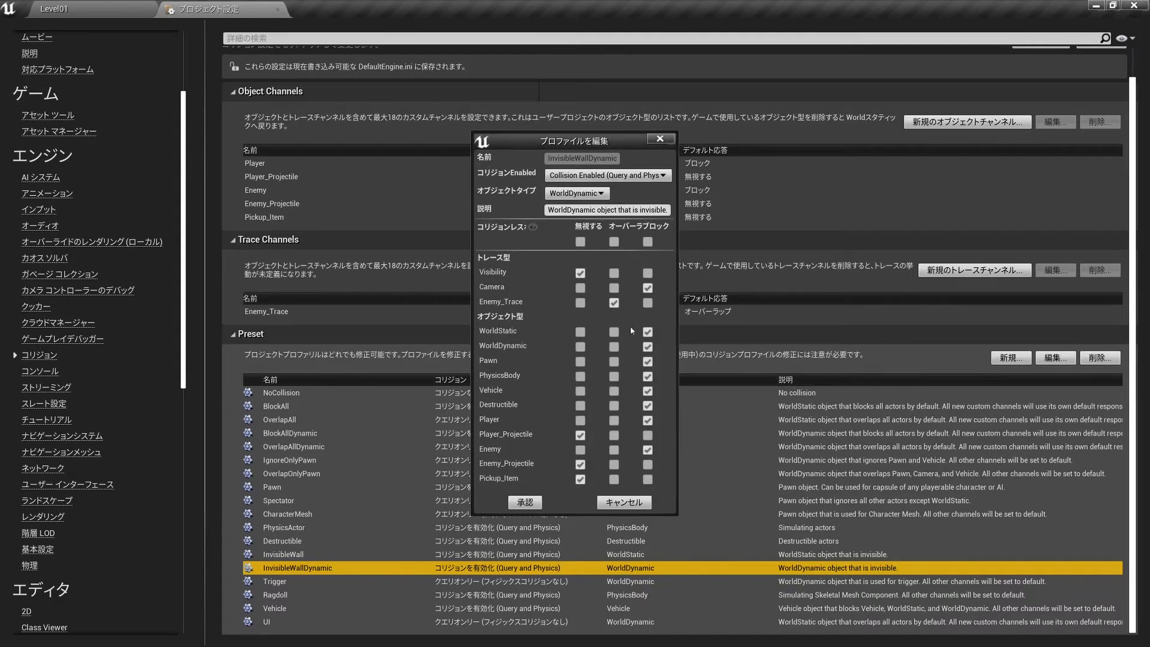
click(580, 303)
click(526, 503)
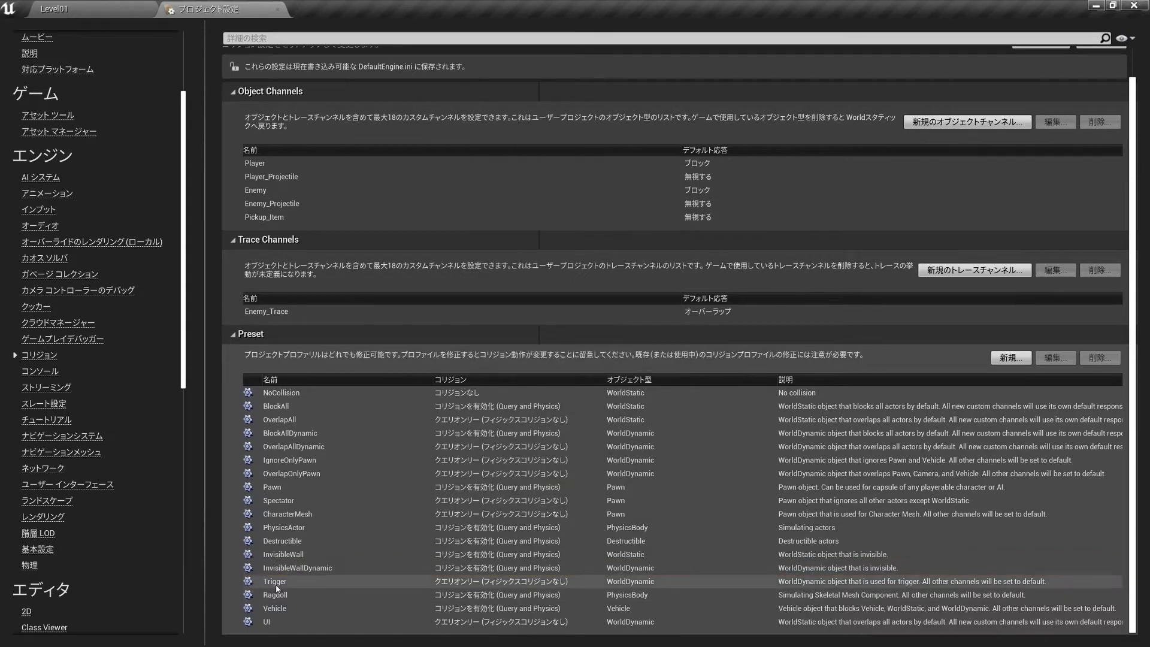
In the Trigger preset, set Player and Enemy to Overlap and Enemy_Trace to Ignore
double_click(276, 582)
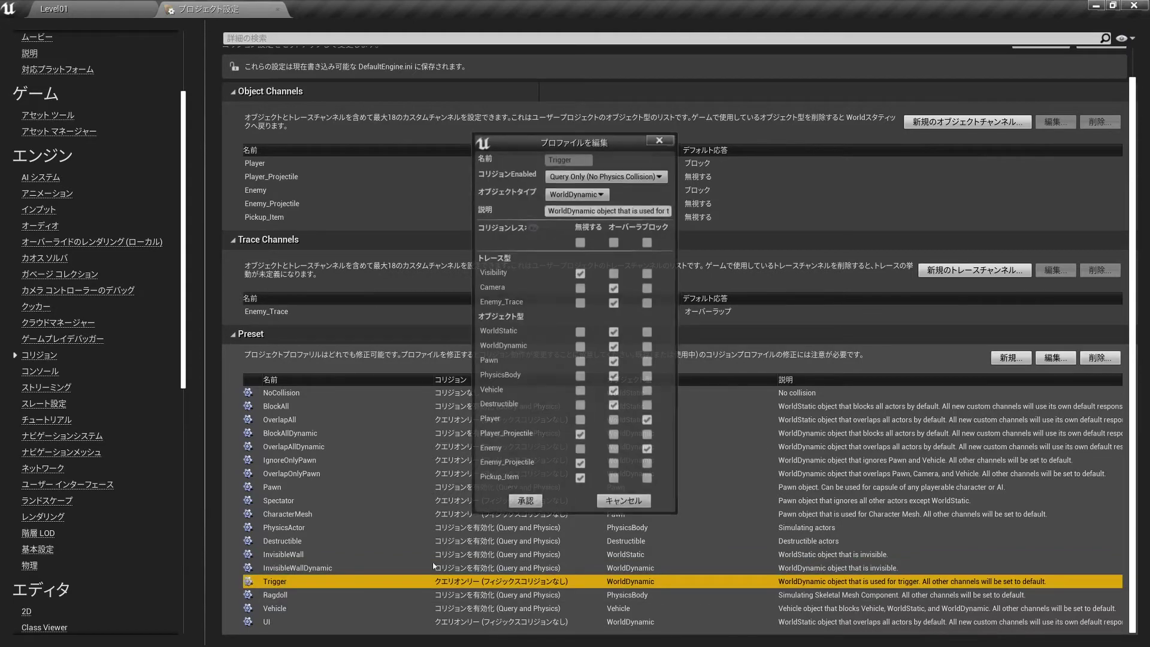
click(614, 420)
click(614, 450)
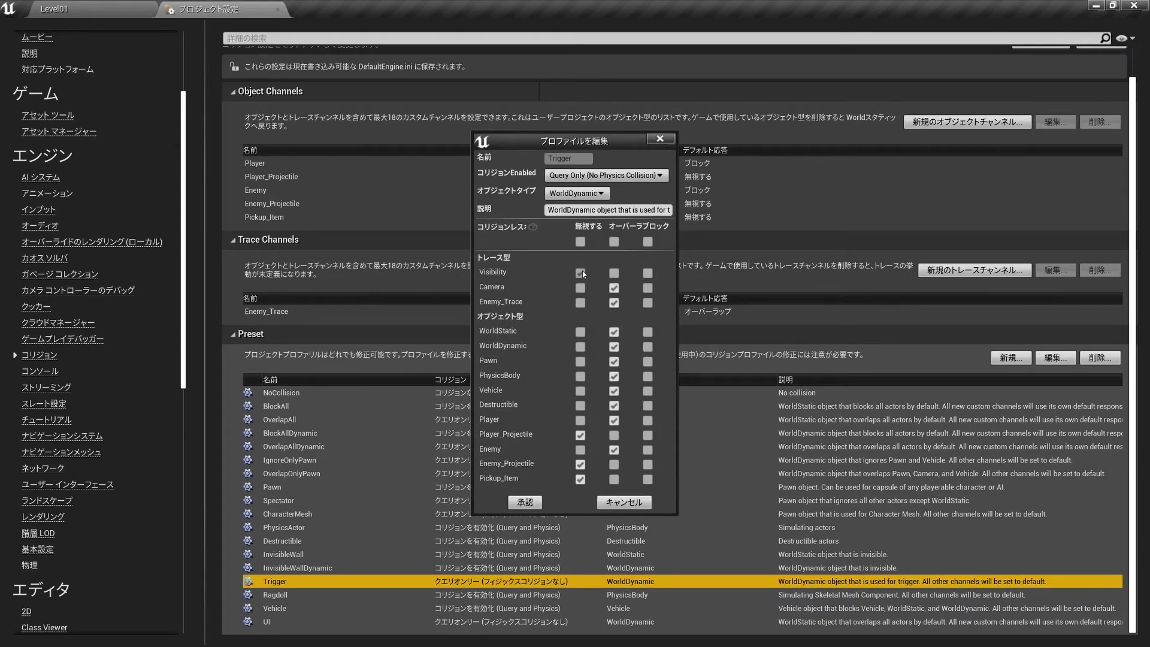
click(580, 303)
click(525, 502)
In the Ragdoll preset, set the Enemy_Trace, Player and Enemy responses to Ignore
double_click(272, 596)
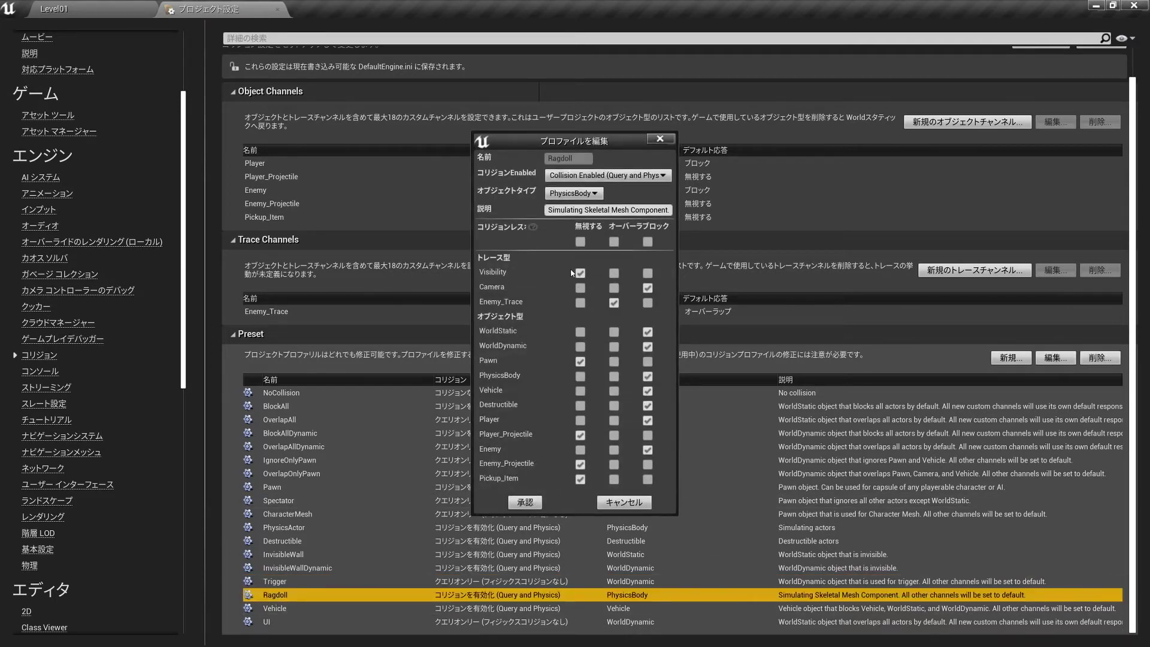
click(580, 303)
click(580, 419)
click(580, 450)
click(581, 362)
click(525, 502)
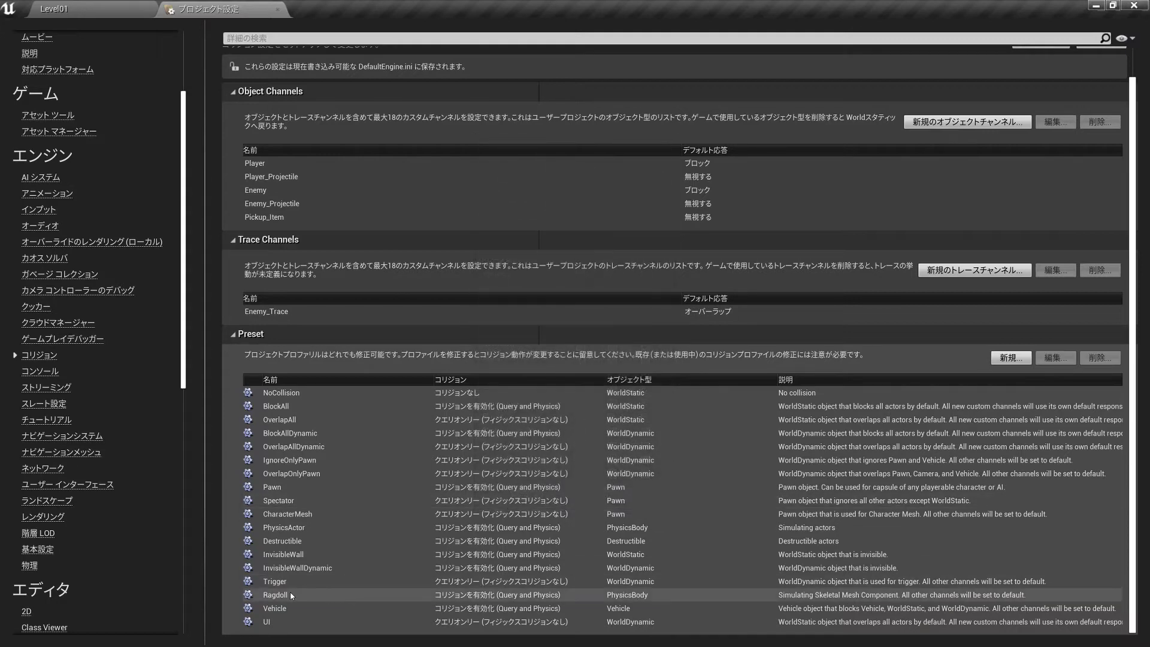
double_click(305, 595)
click(624, 503)
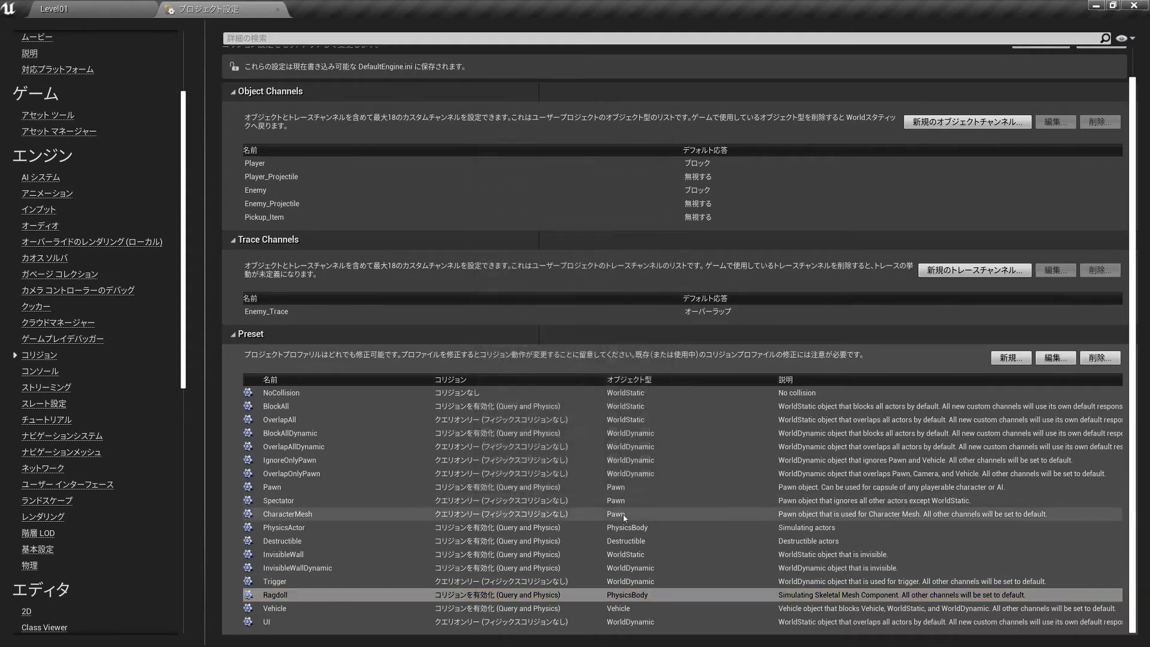
In the Vehicle preset, set the Enemy_Trace response to Block
click(298, 608)
double_click(299, 606)
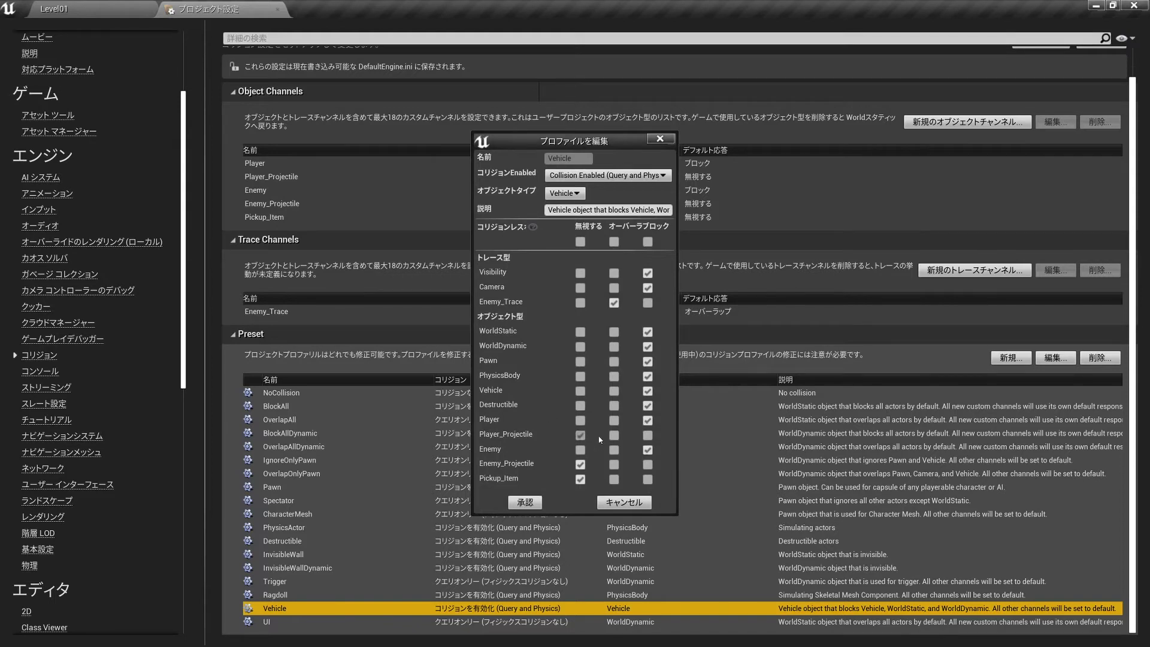
click(648, 302)
click(525, 502)
In the UI preset, set the Enemy_Trace response to Block and the Enemy response to Overlap
double_click(293, 619)
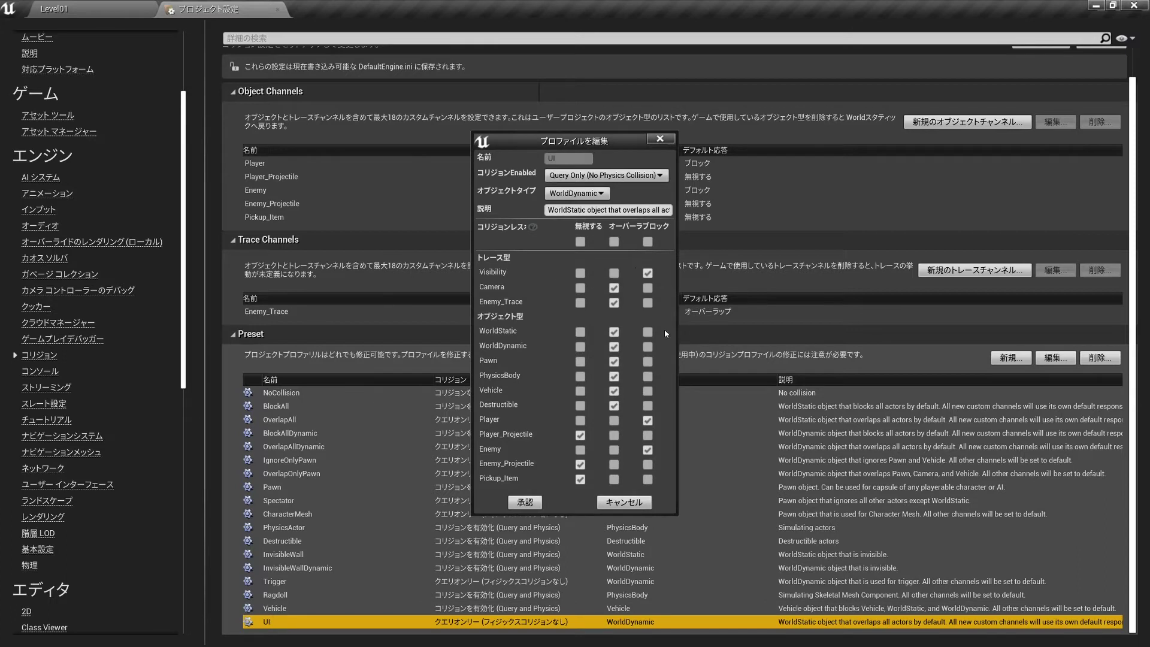
click(647, 301)
click(614, 450)
click(527, 506)
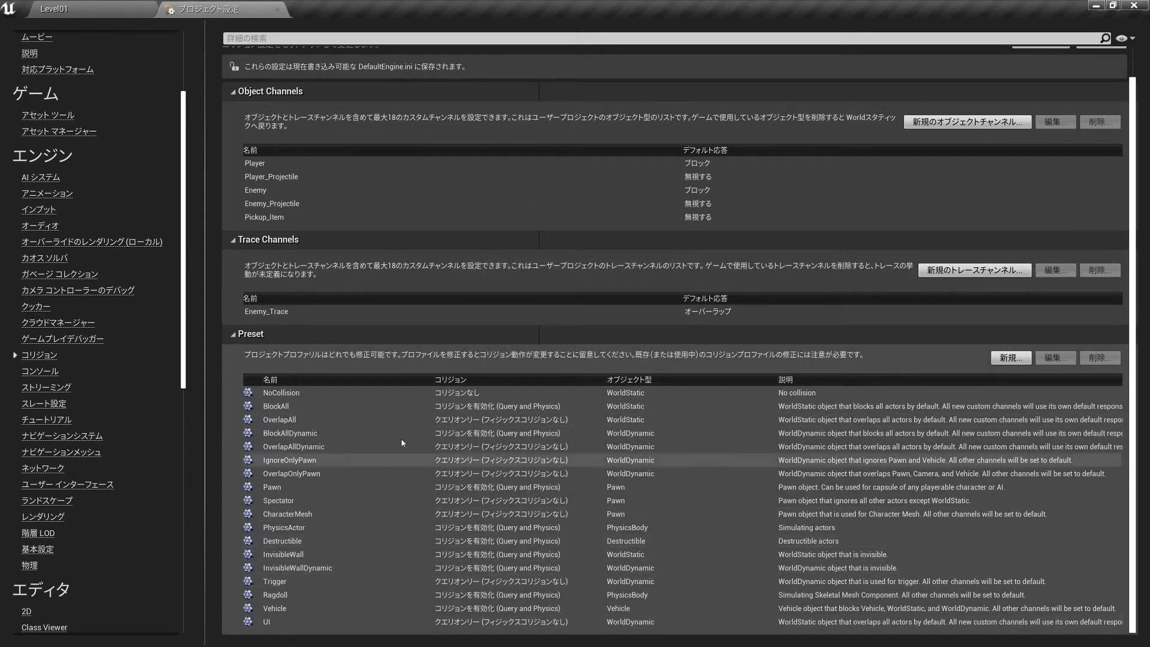
Review the collision settings and channel responses of the NoCollision and Pawn presets
double_click(323, 394)
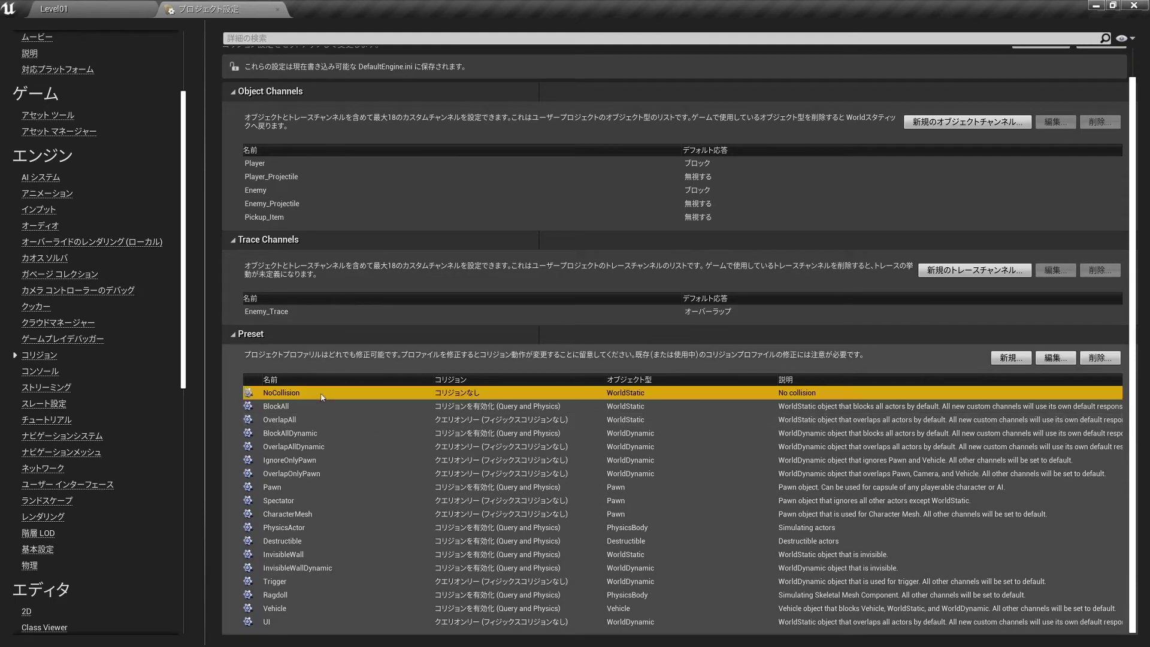
click(624, 502)
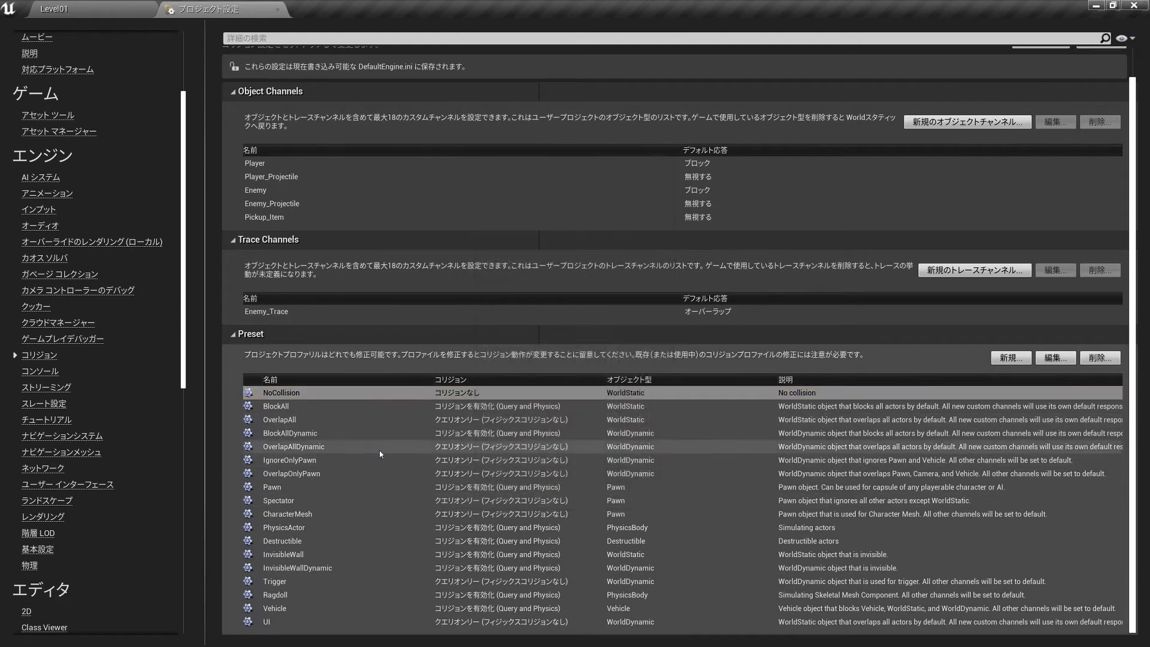
double_click(293, 487)
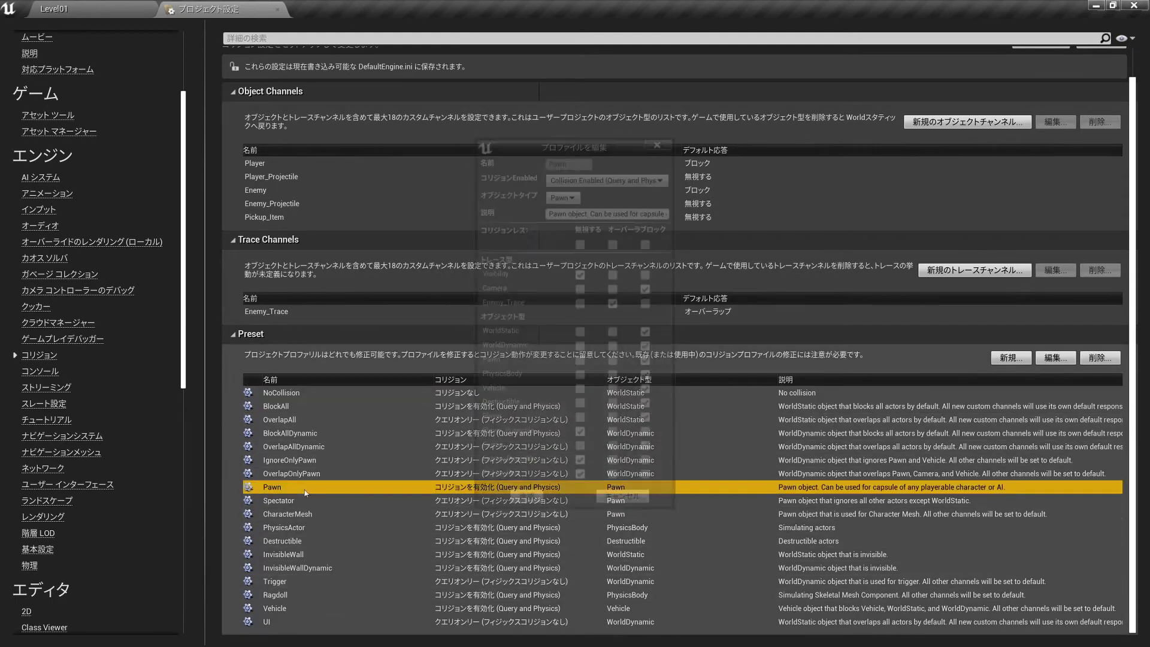
click(637, 503)
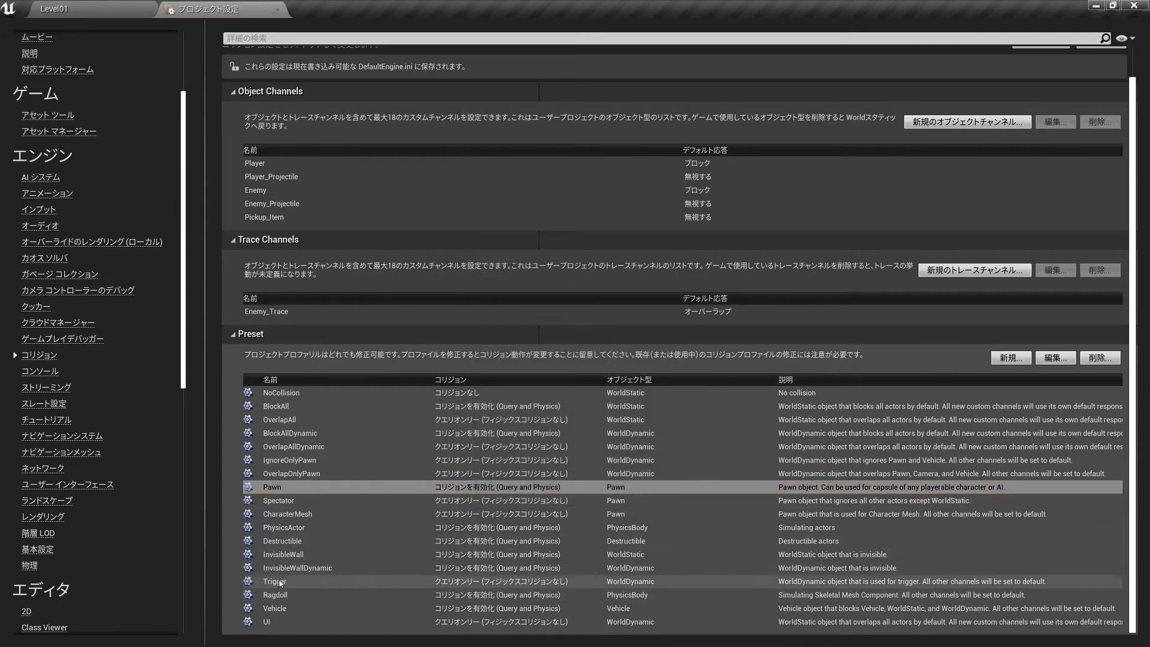
double_click(282, 488)
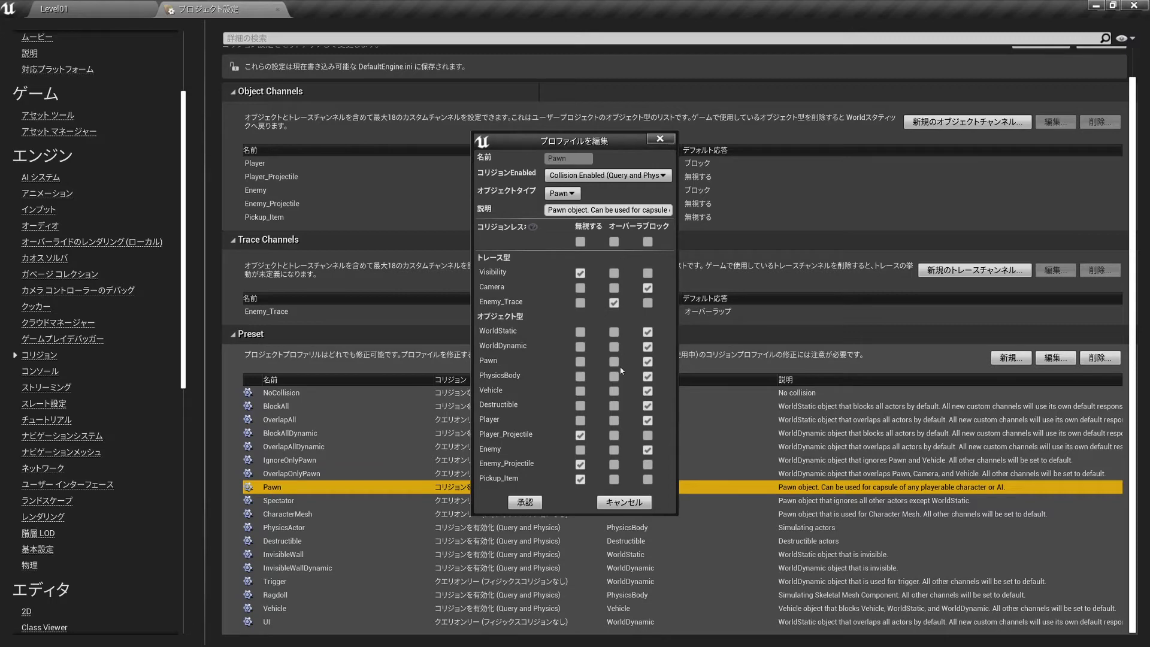
click(623, 503)
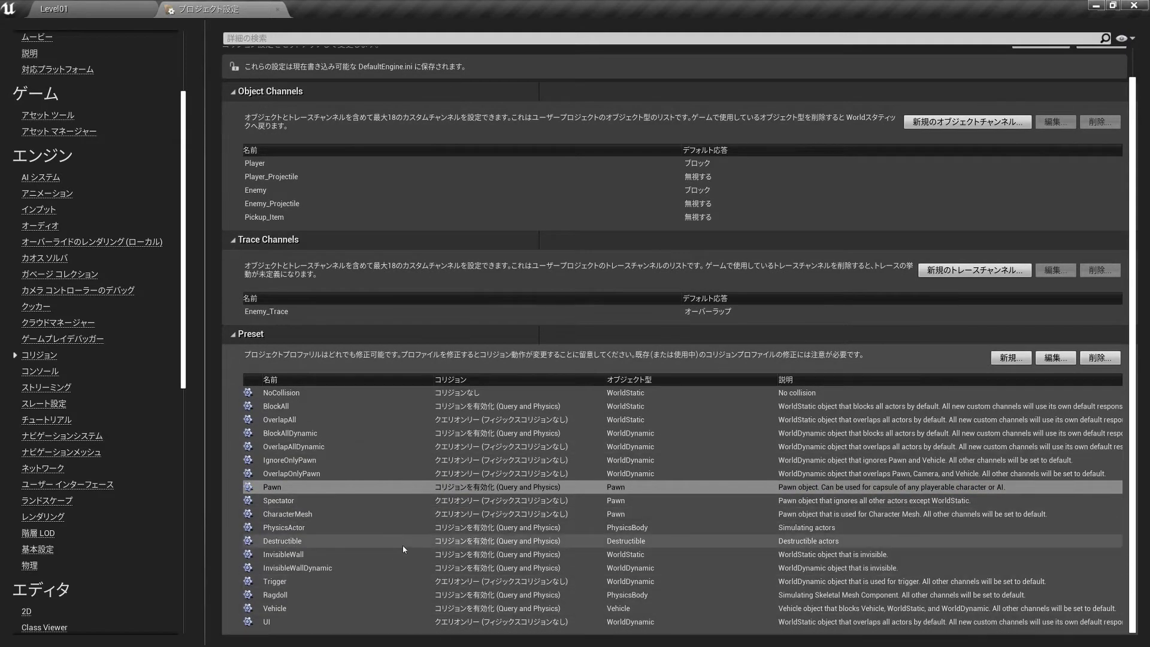
click(300, 460)
click(309, 487)
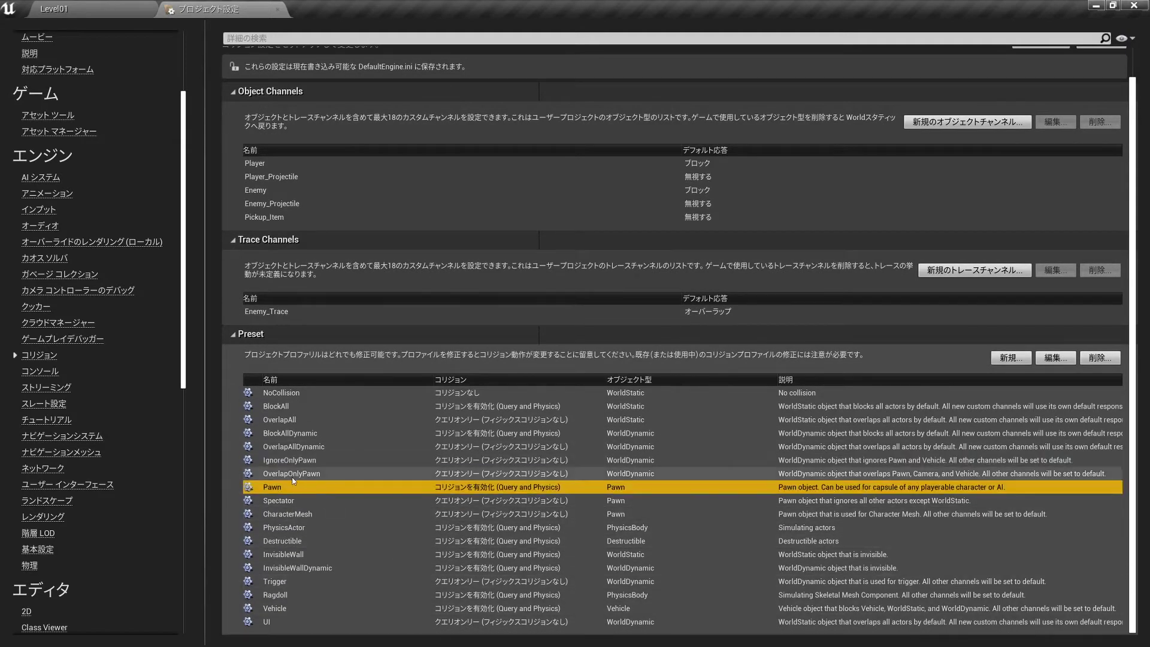
click(296, 475)
click(294, 487)
click(294, 499)
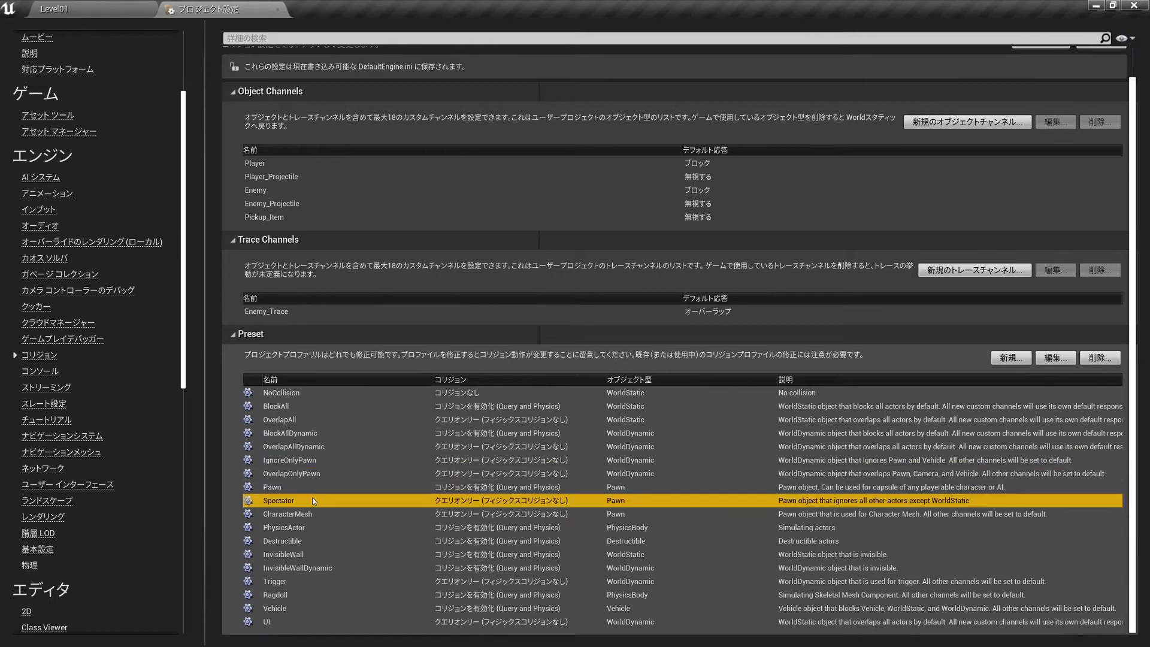
double_click(313, 486)
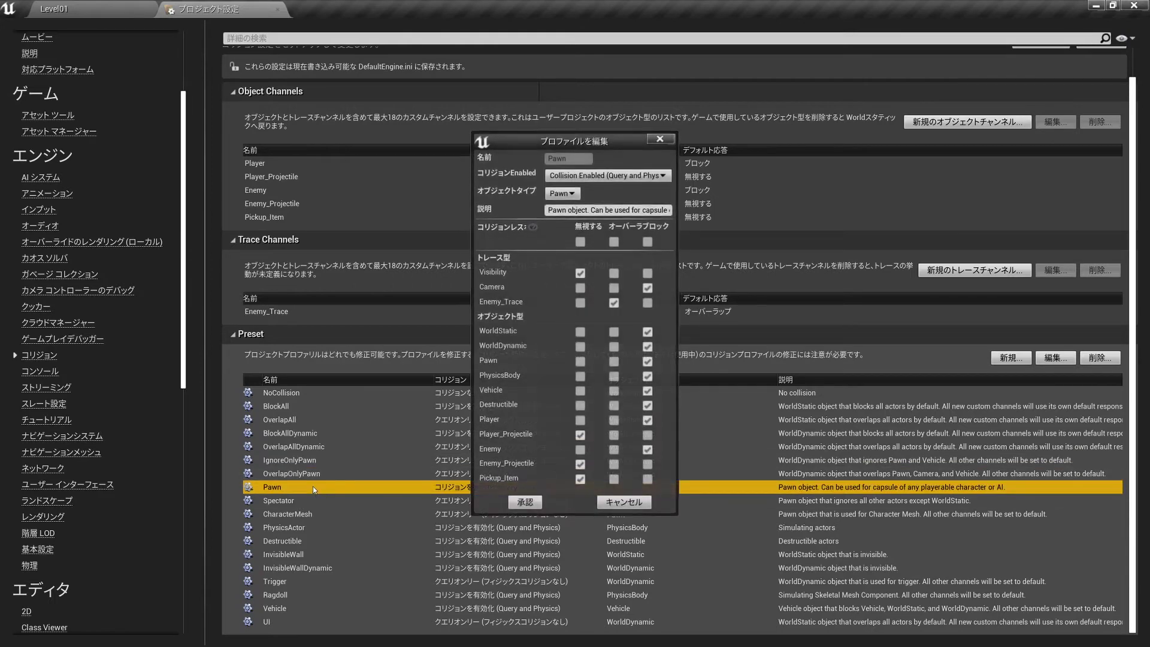
click(623, 501)
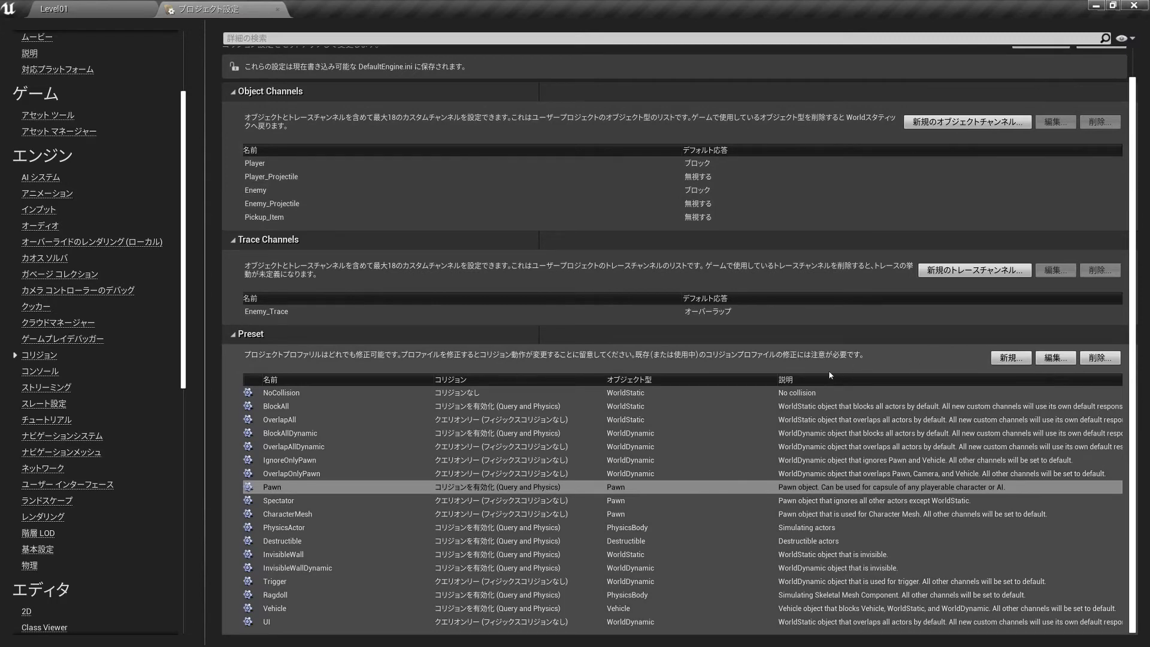
Start a new collision preset profile and name it Player_Pawn
click(1011, 358)
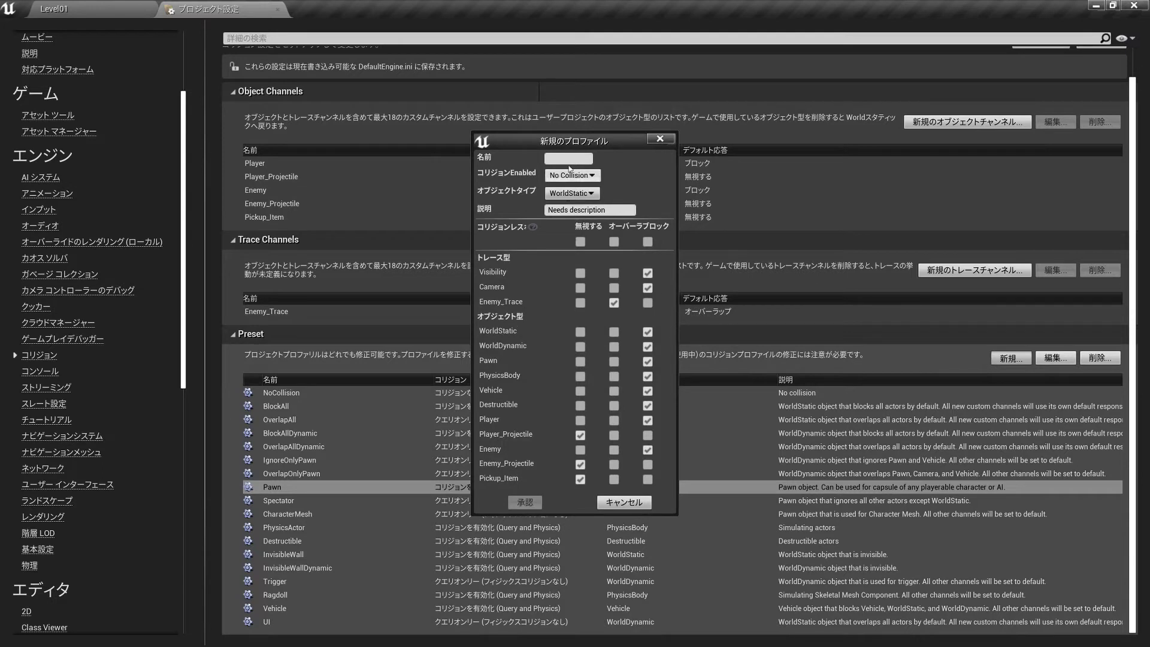
drag(580, 142, 591, 142)
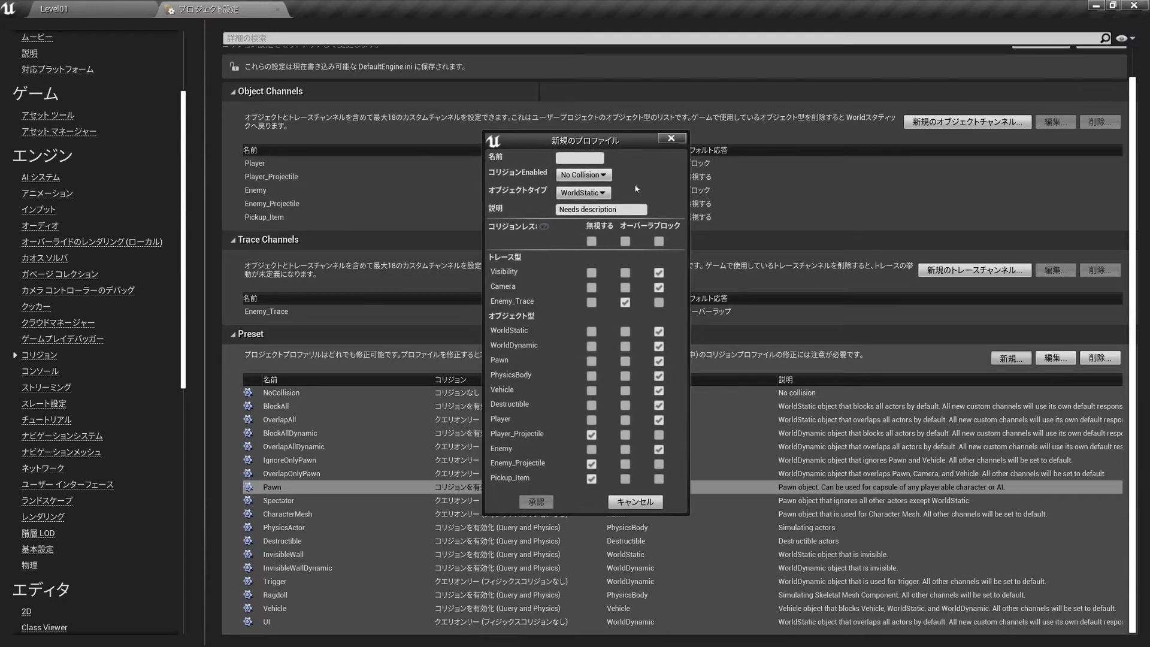
click(594, 159)
text(Player_Pawn)
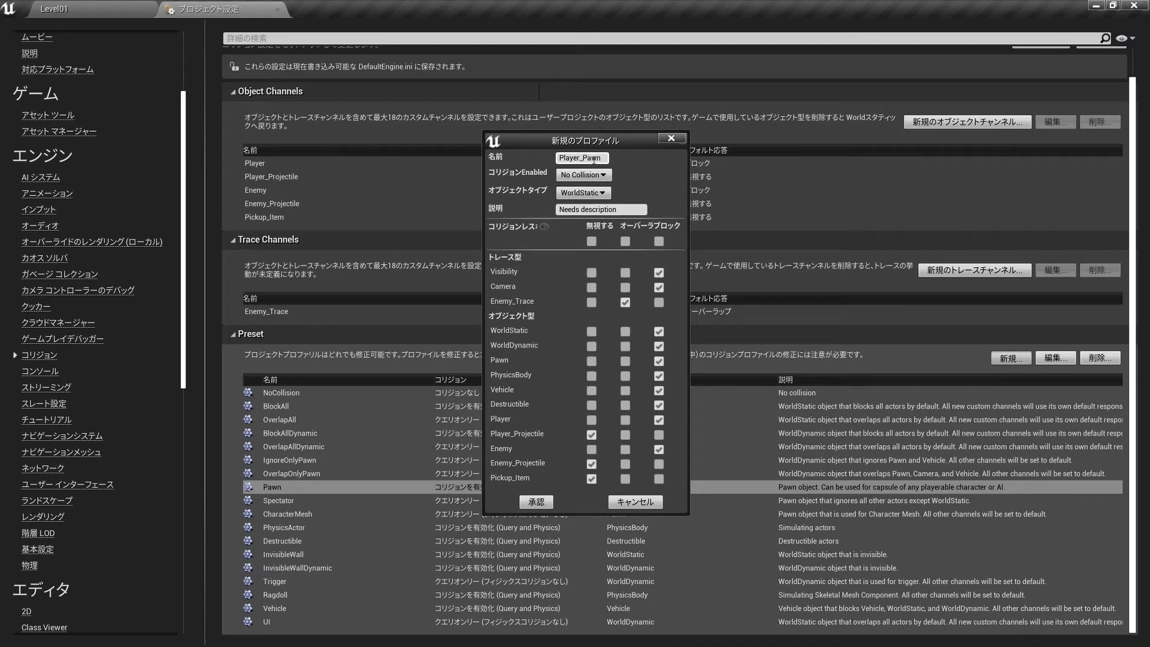
Try the Query and Physics, No Collision, Query Only and Physics Only collision modes on the Player_Pawn profile
click(563, 174)
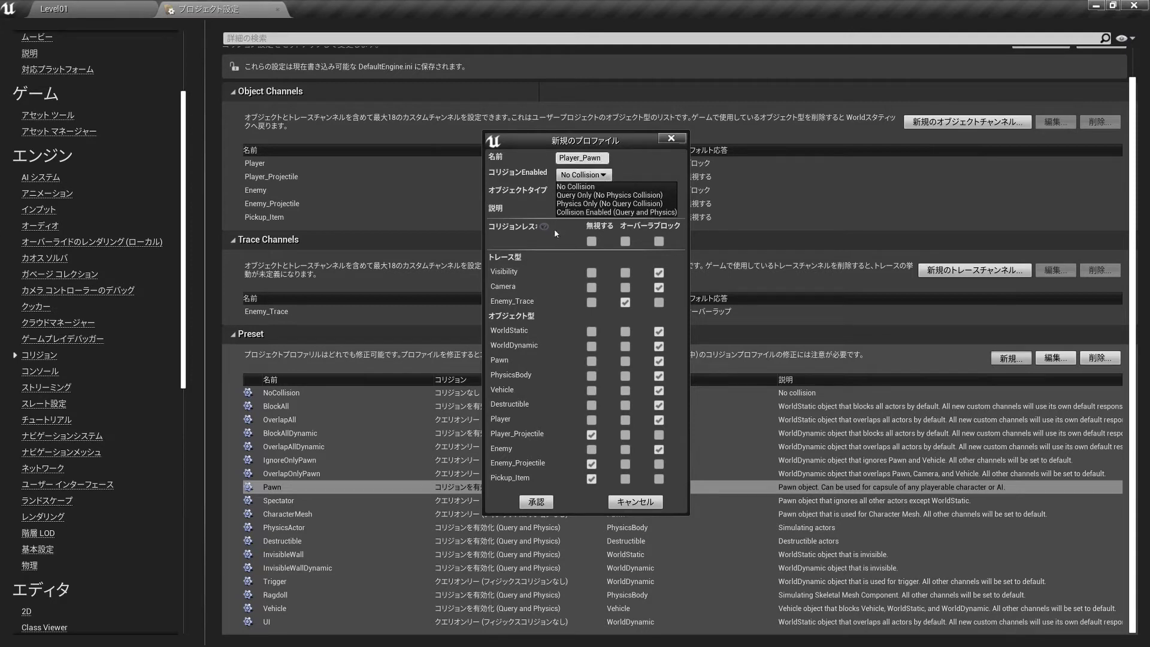
click(572, 212)
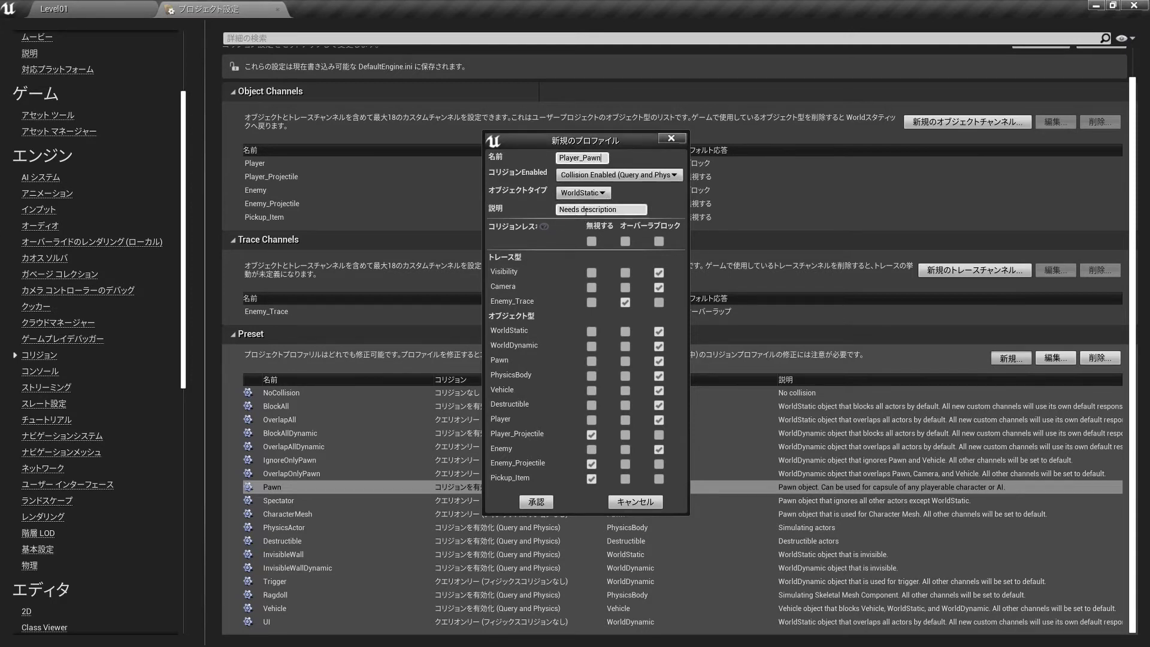
click(590, 194)
click(590, 176)
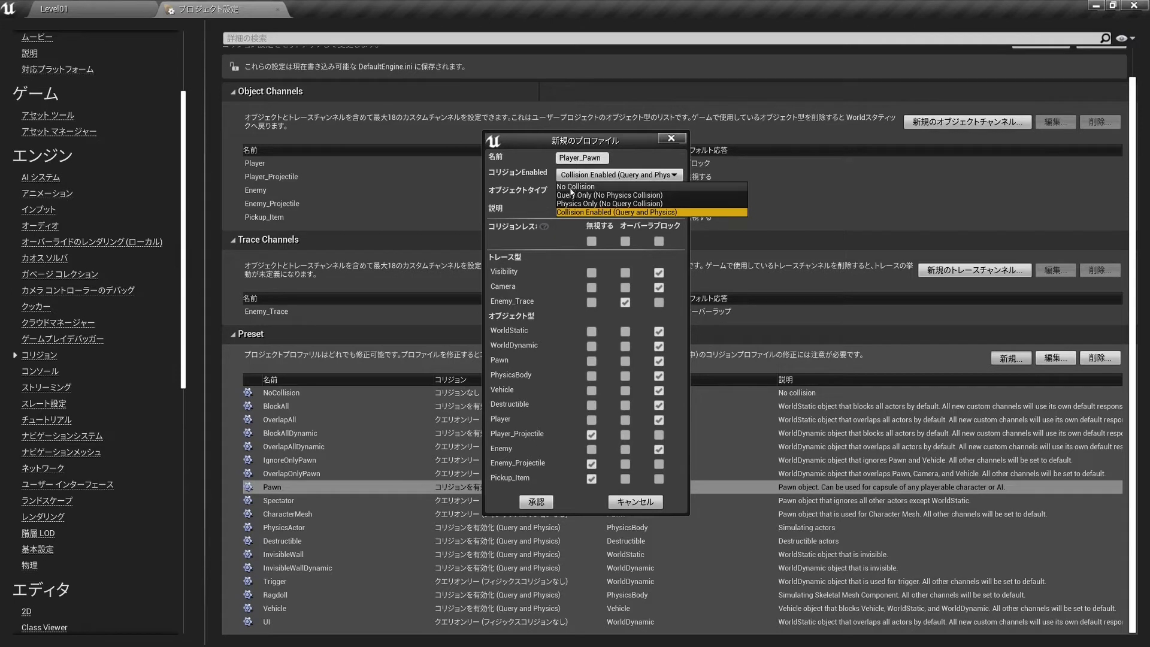
click(576, 187)
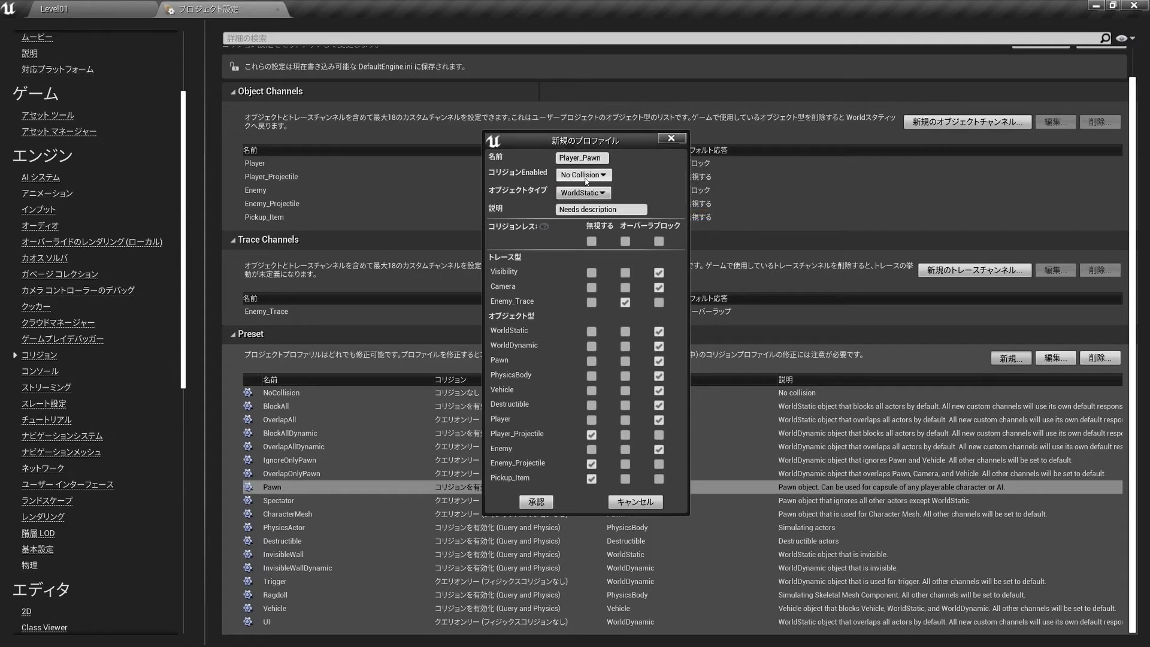
click(584, 175)
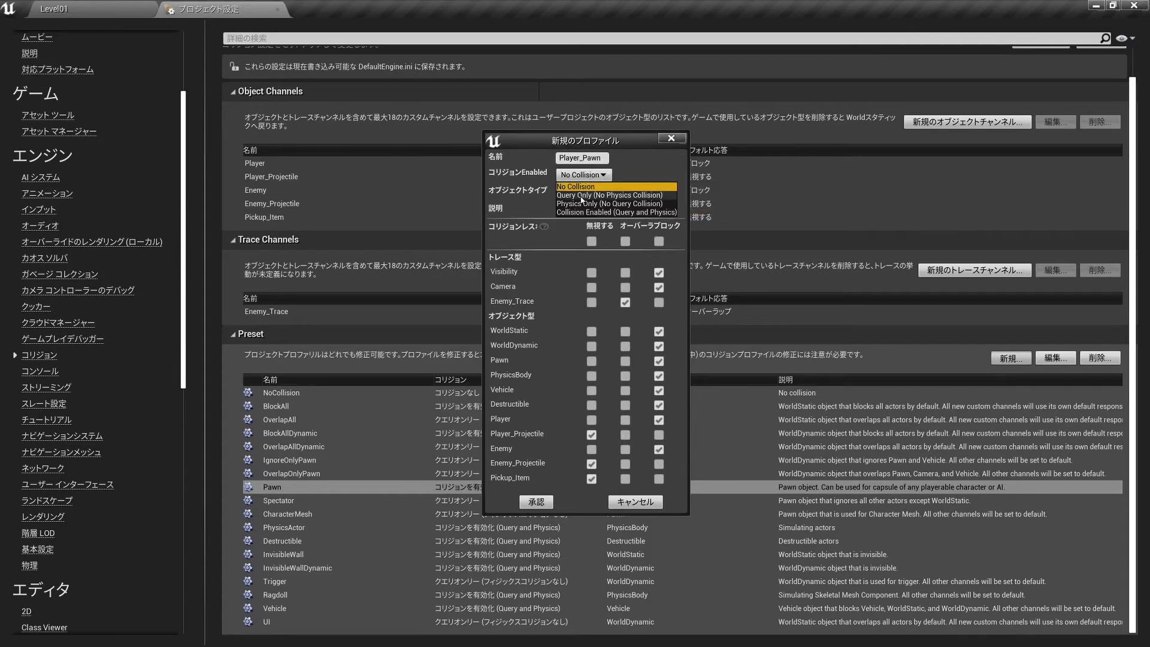
click(581, 195)
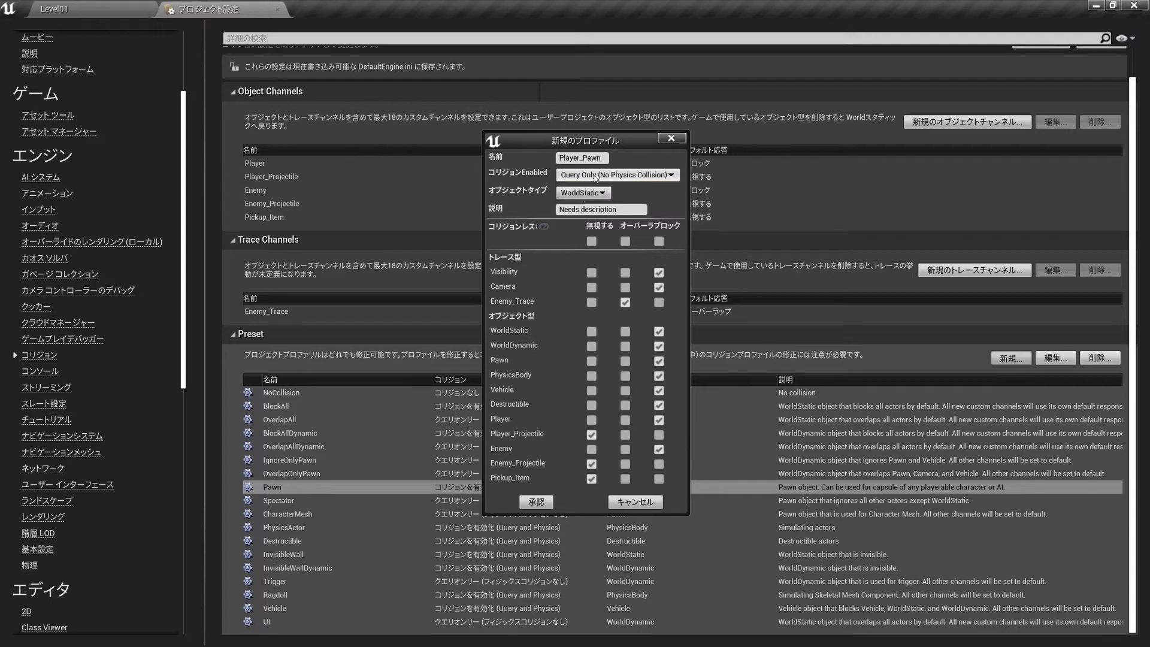
click(595, 175)
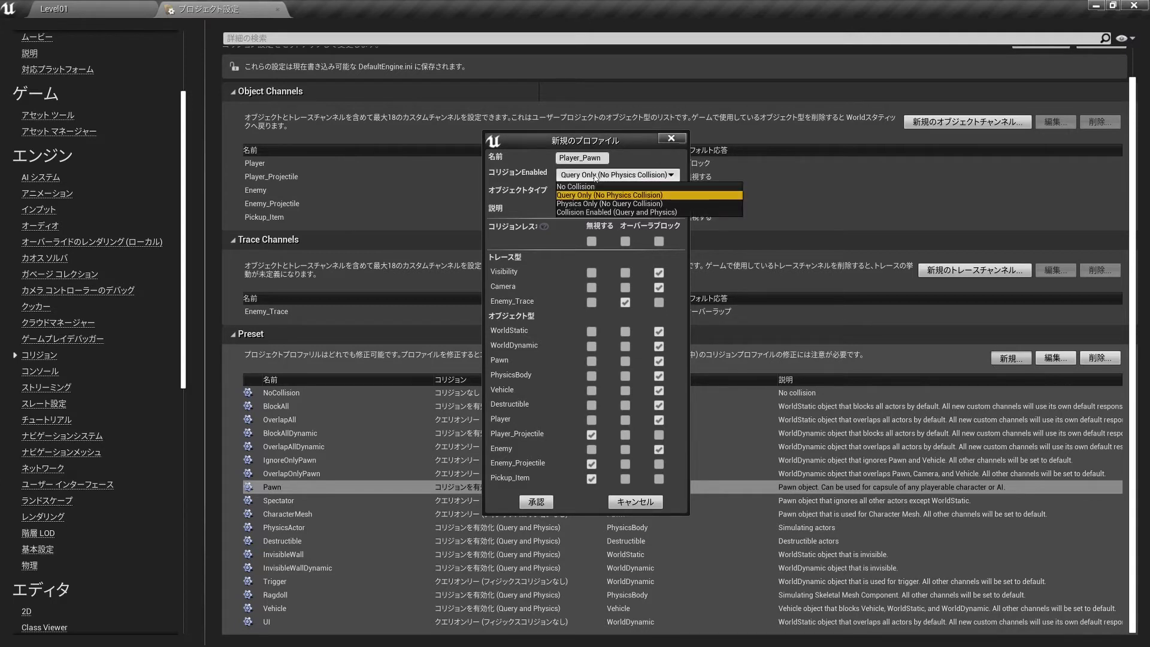
click(595, 178)
click(595, 177)
click(595, 178)
click(596, 178)
click(599, 204)
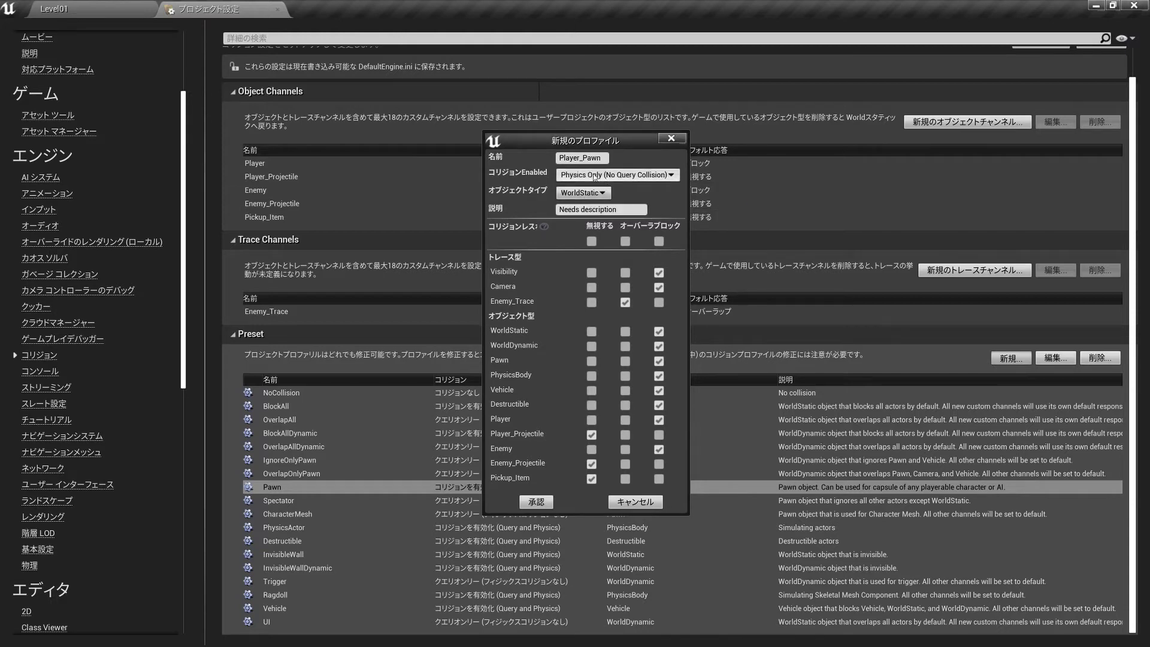
Set the Player_Pawn profile's collision mode to Collision Enabled (Query and Physics)
click(595, 177)
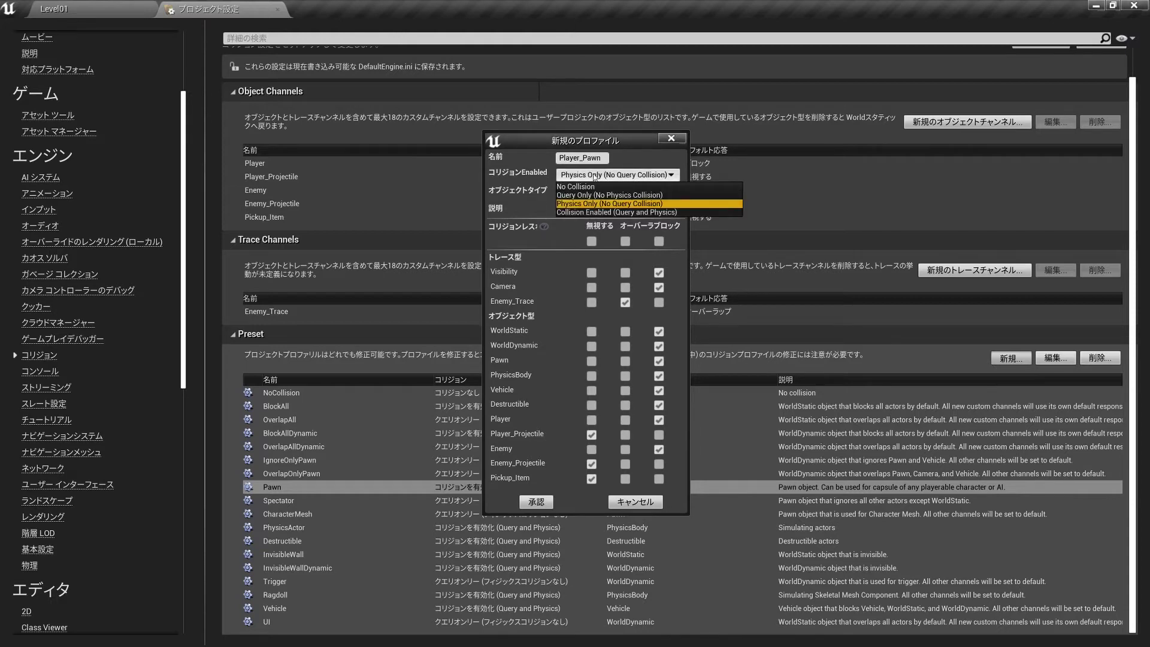
click(587, 213)
click(634, 176)
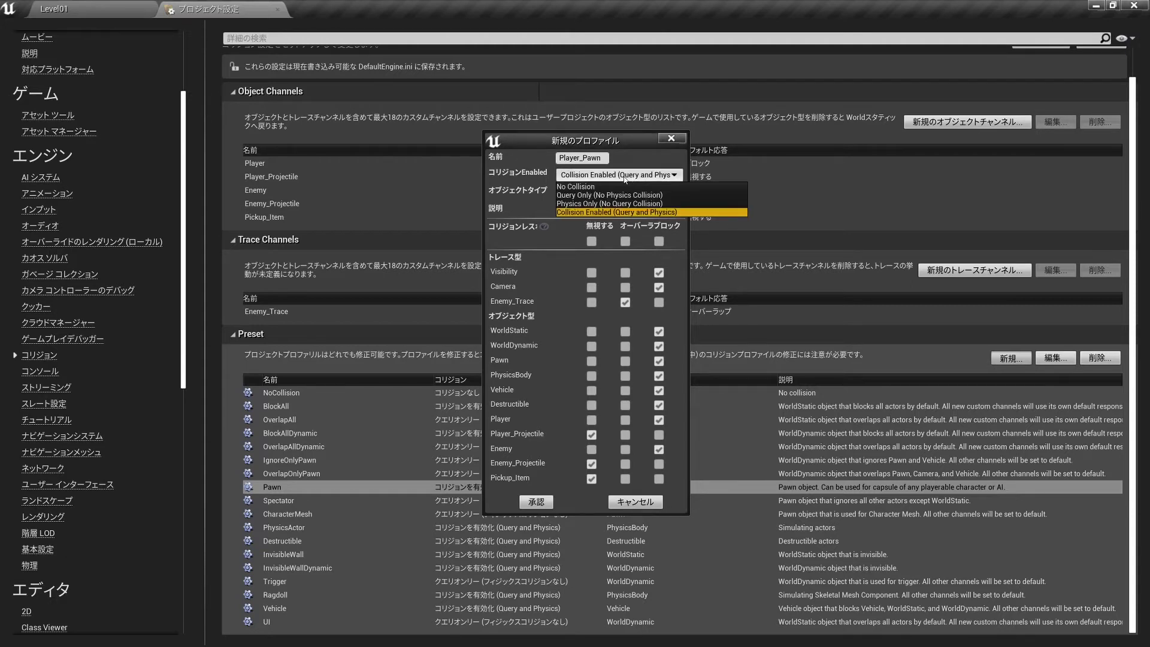
click(624, 176)
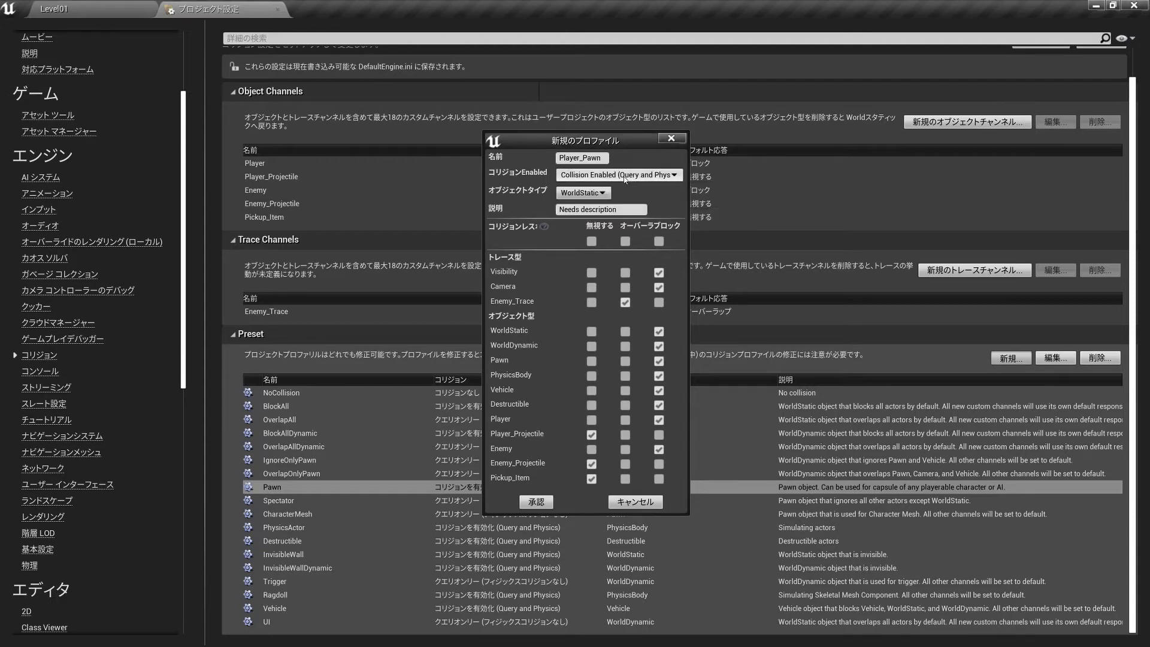
Set the profile's object type to Player and its description to Player_Pawn
click(579, 197)
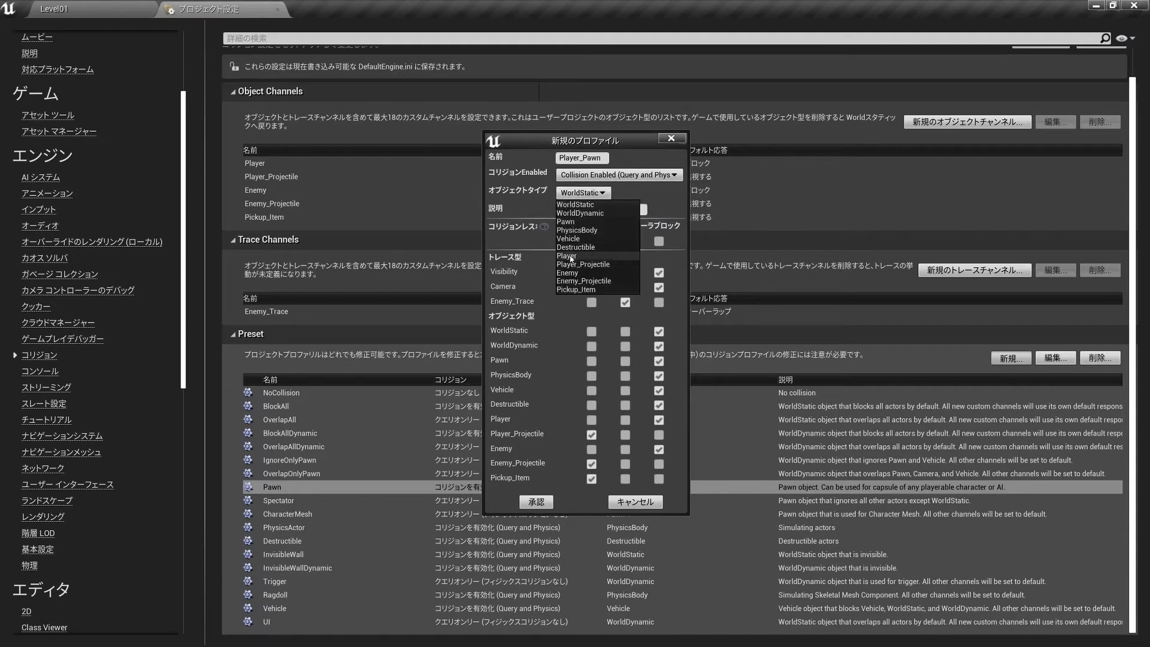
click(571, 257)
click(631, 213)
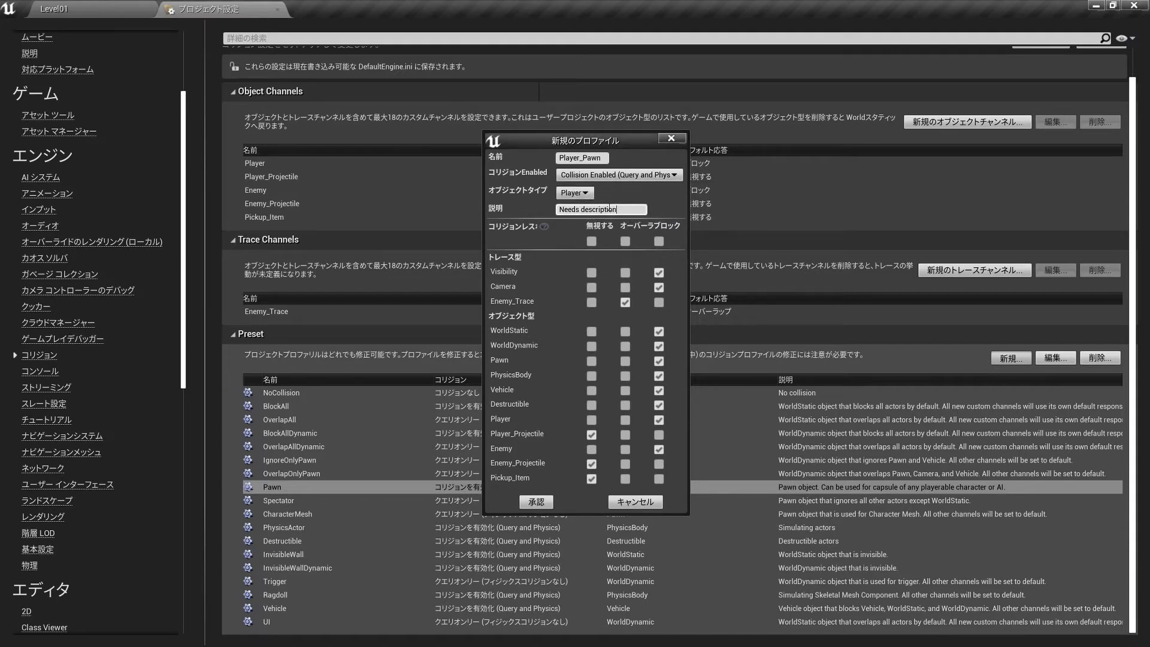
text(Player_Pawn)
Set Player_Pawn's Enemy_Trace response to Block and its Enemy_Projectile and Pickup_Item responses to Overlap, and accept the profile
click(659, 302)
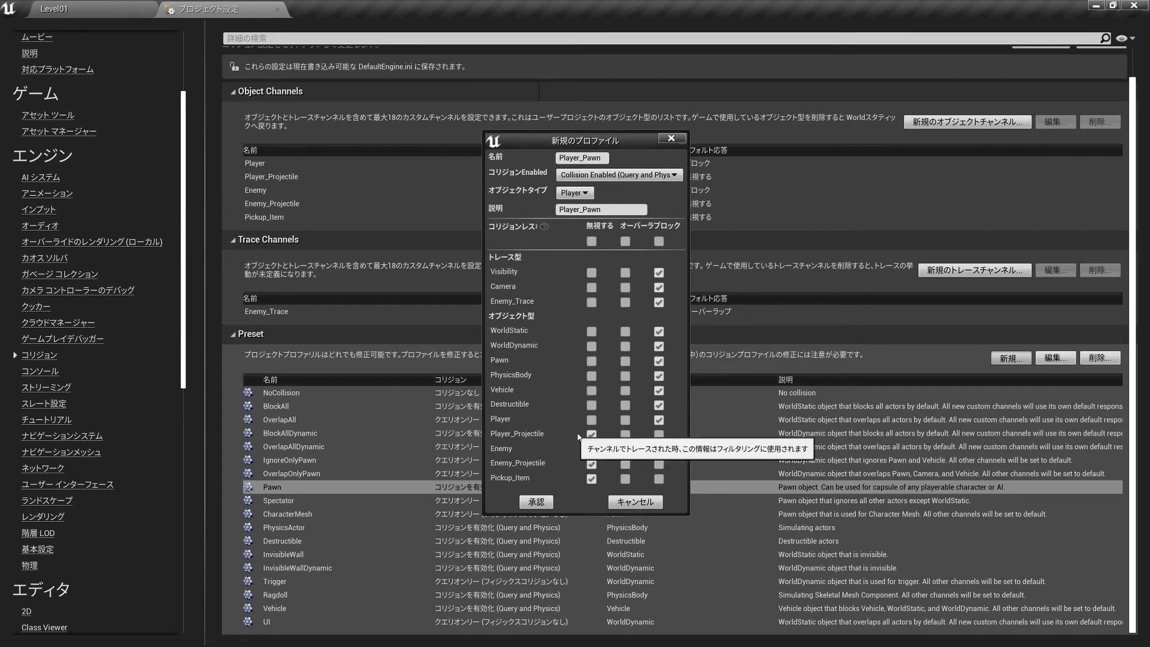
click(627, 465)
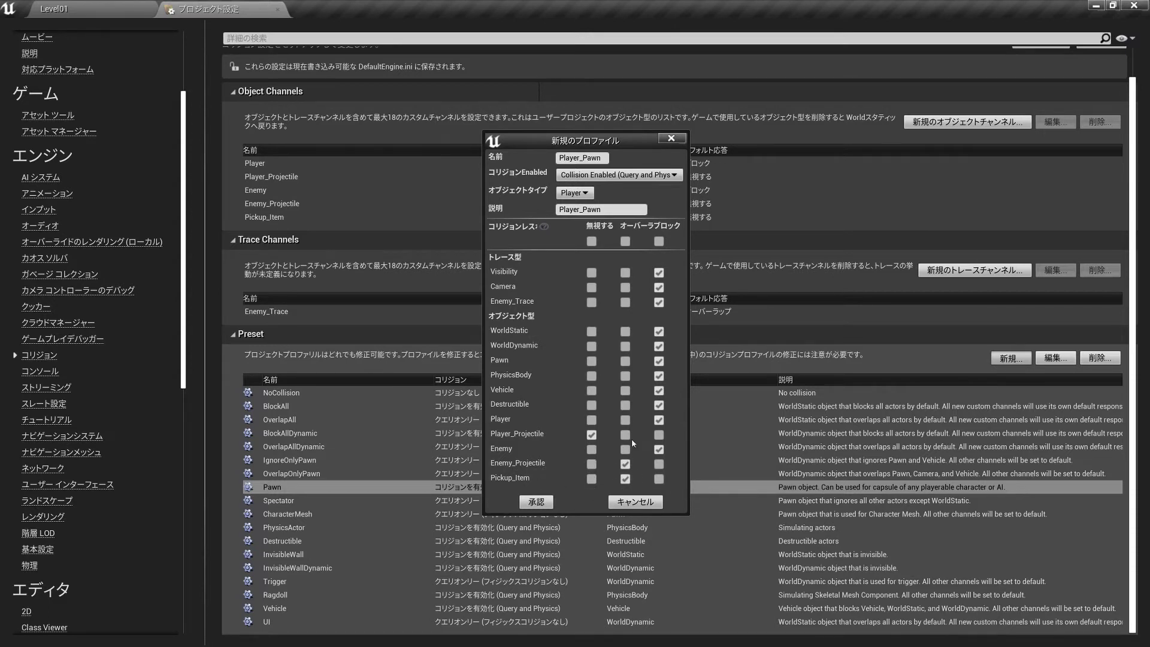
click(660, 420)
click(536, 501)
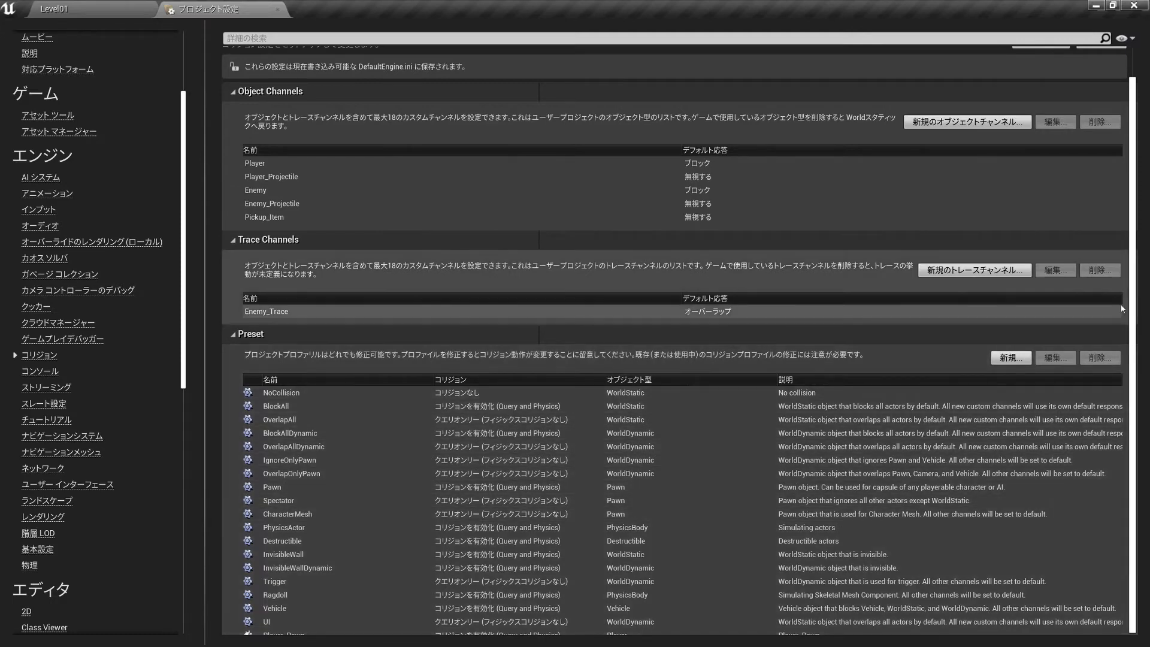
Collapse and re-expand the Preset section to view the full preset list, including Player_Pawn
drag(1132, 304, 1099, 506)
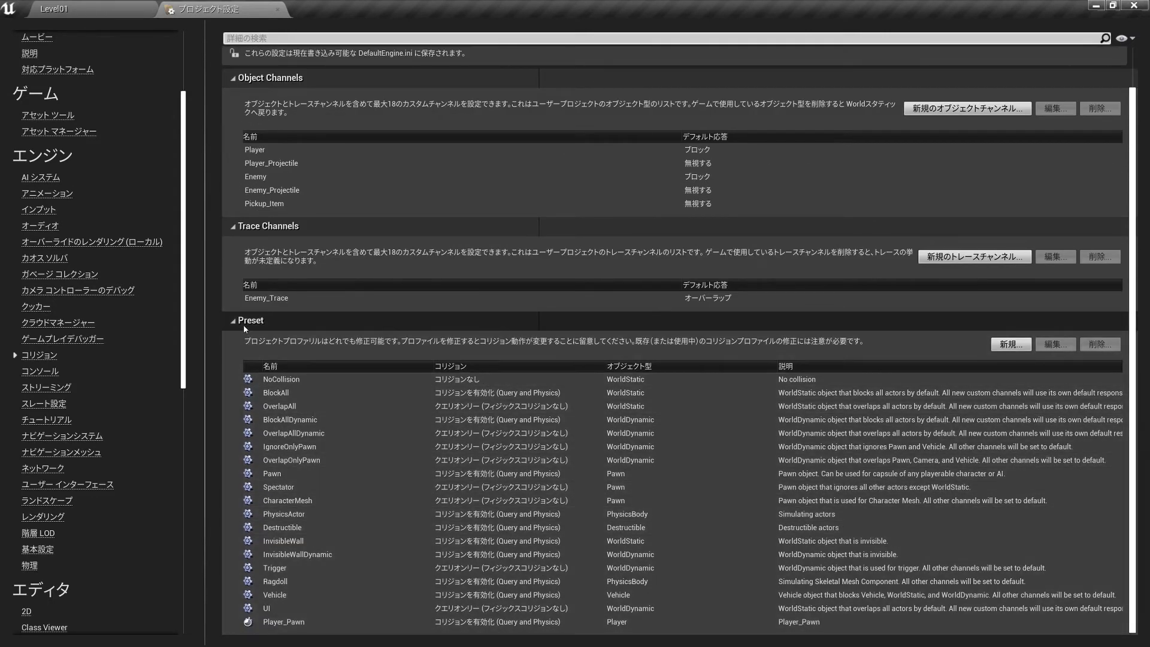
click(234, 322)
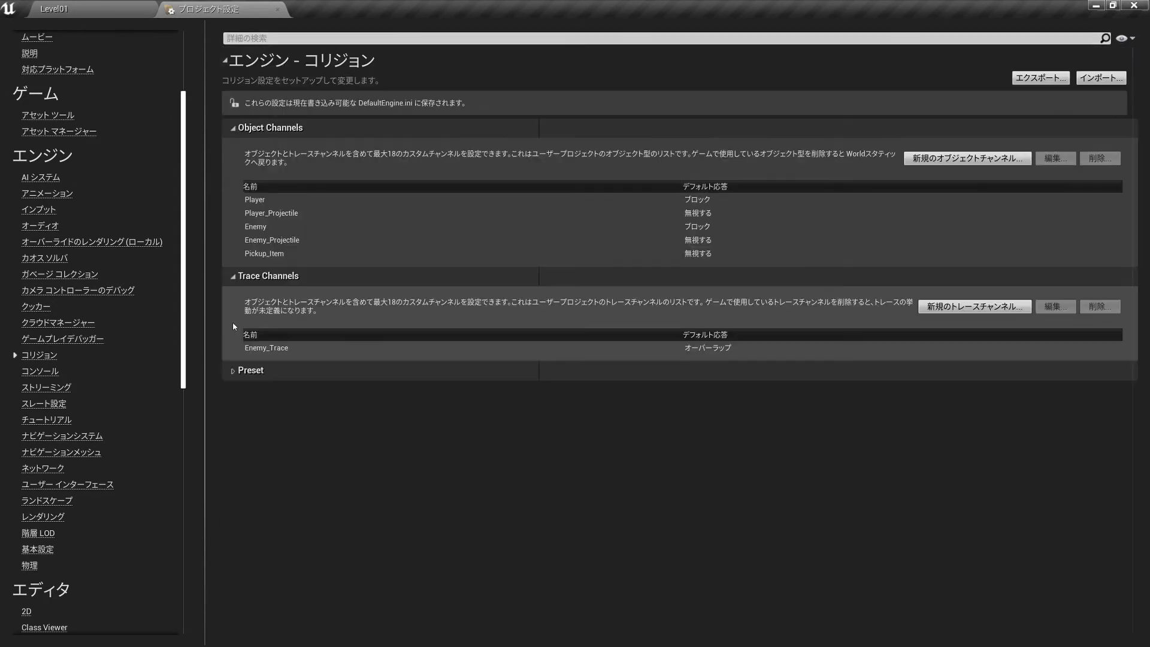
click(233, 371)
scroll(313, 530, down, 2)
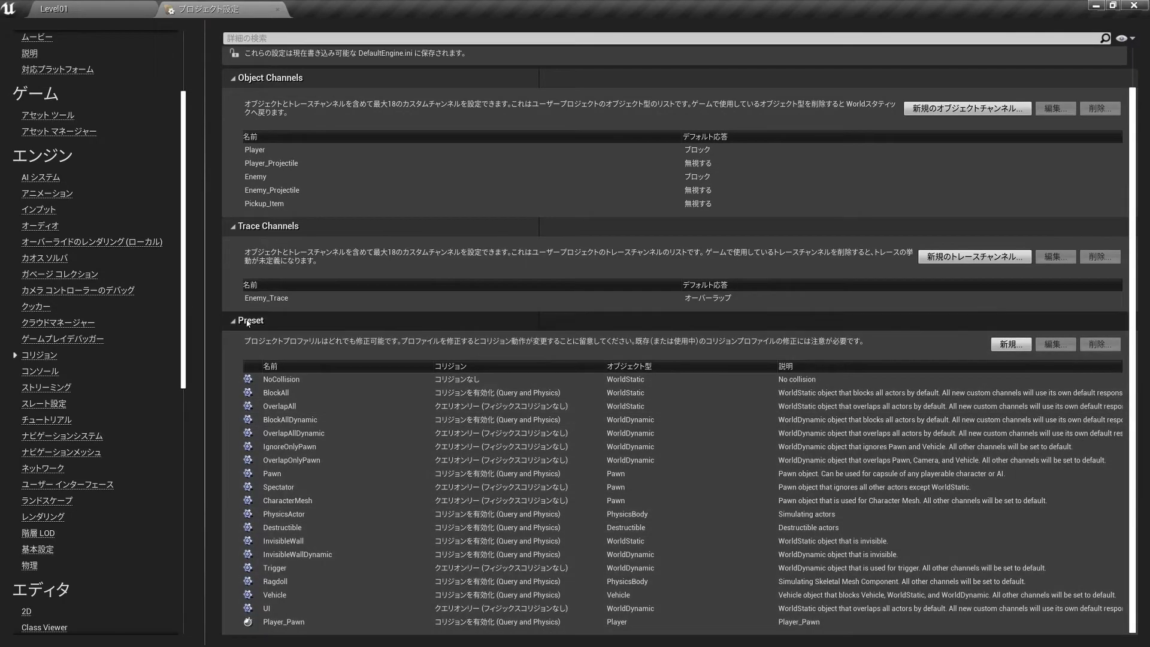
click(233, 322)
click(233, 371)
scroll(376, 388, down, 2)
click(234, 322)
click(235, 372)
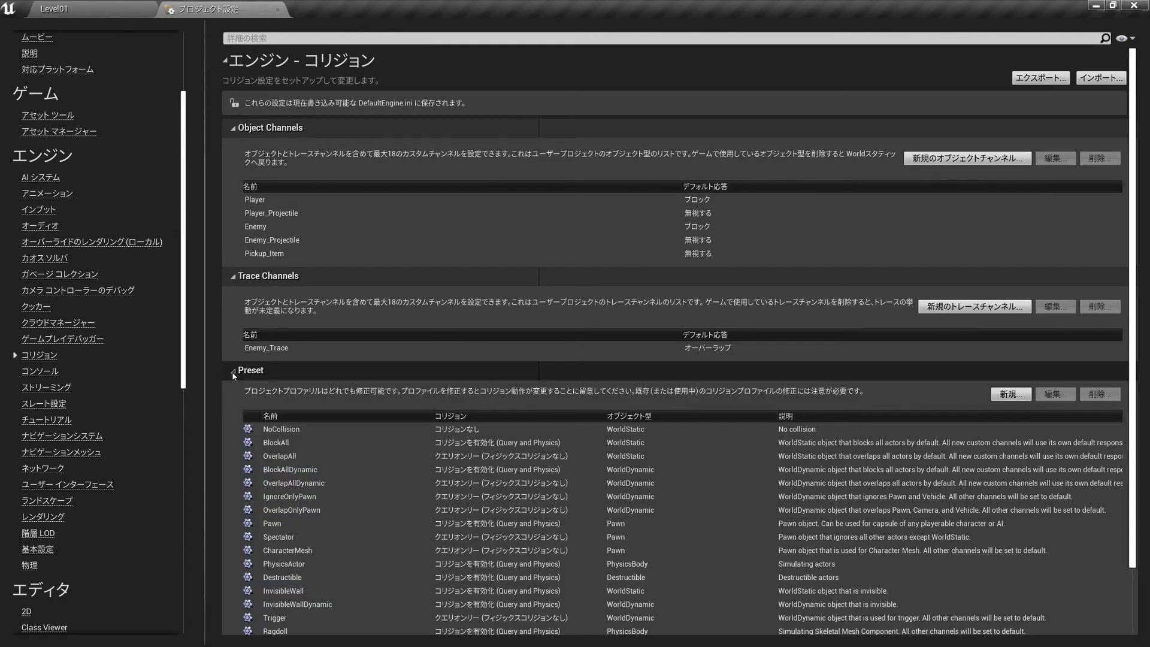
scroll(635, 488, down, 3)
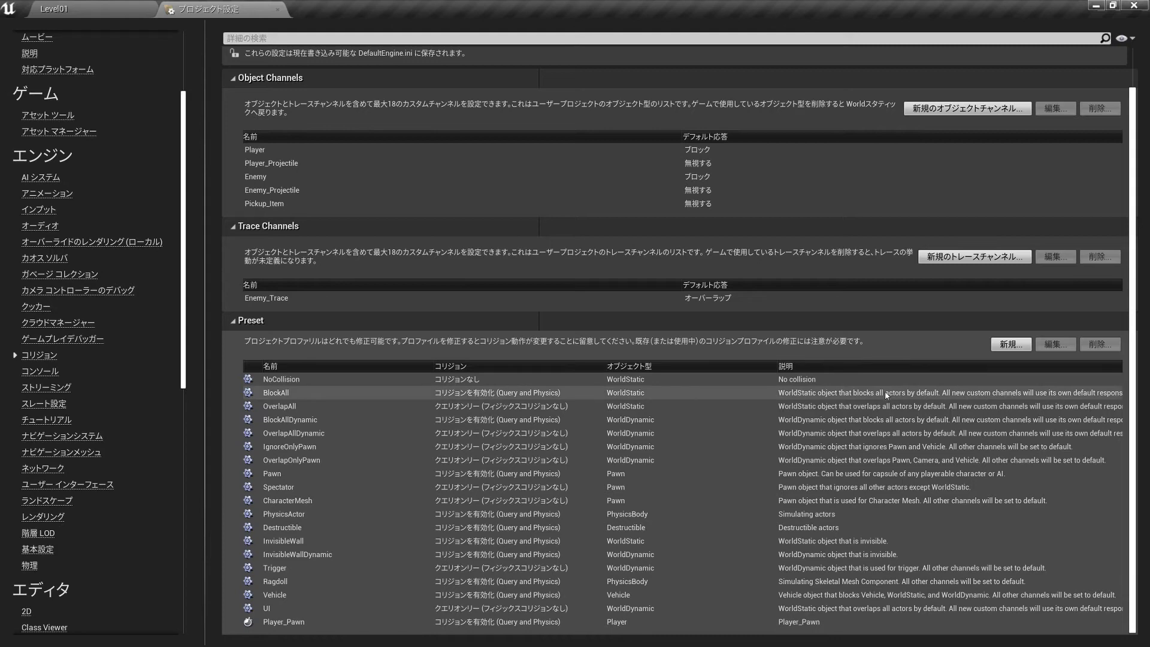
Start a new collision profile named Player_Projectile with the collision mode Query Only (No Physics Collision)
click(1011, 345)
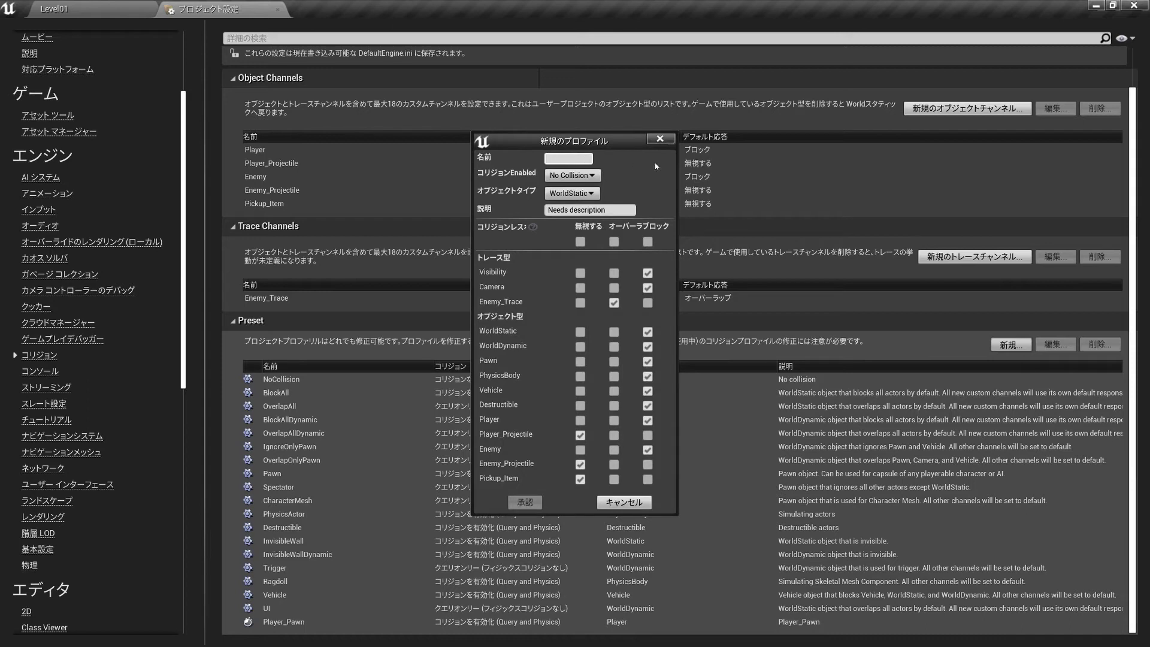
text(Player_Proje)
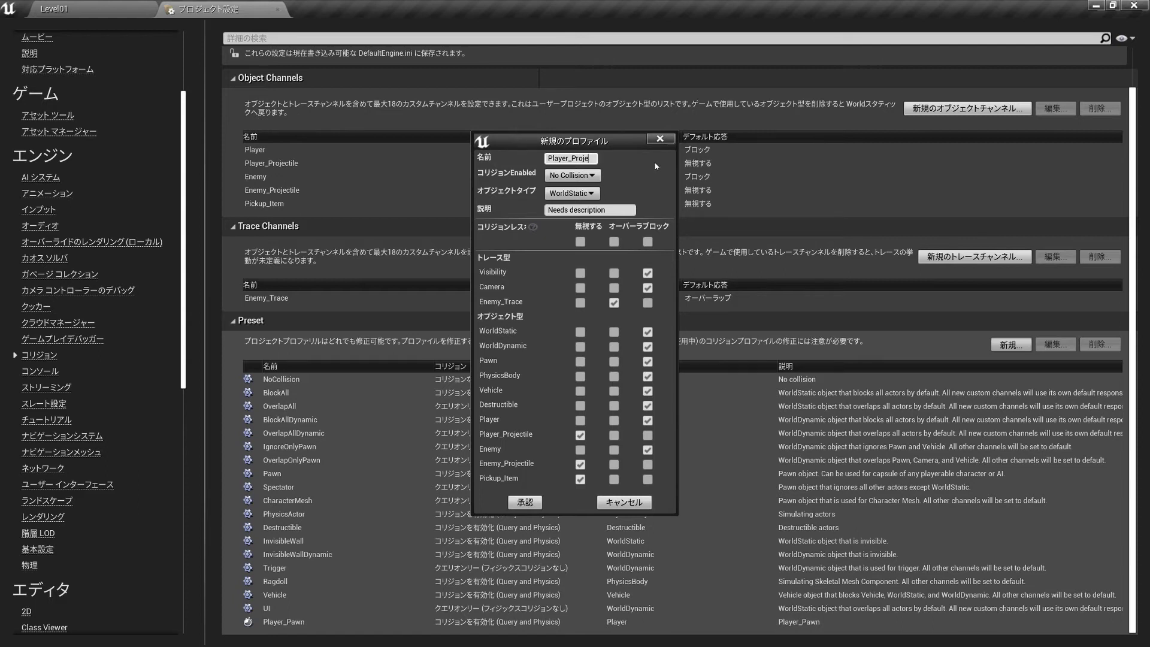
text(ctile)
click(585, 176)
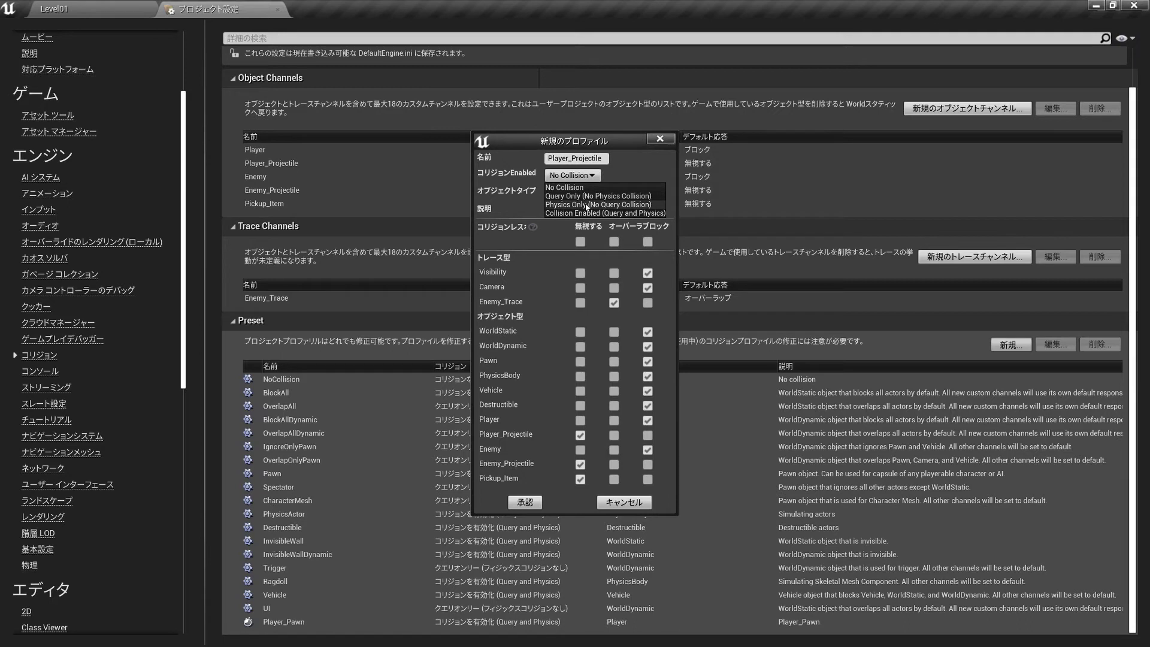
click(566, 196)
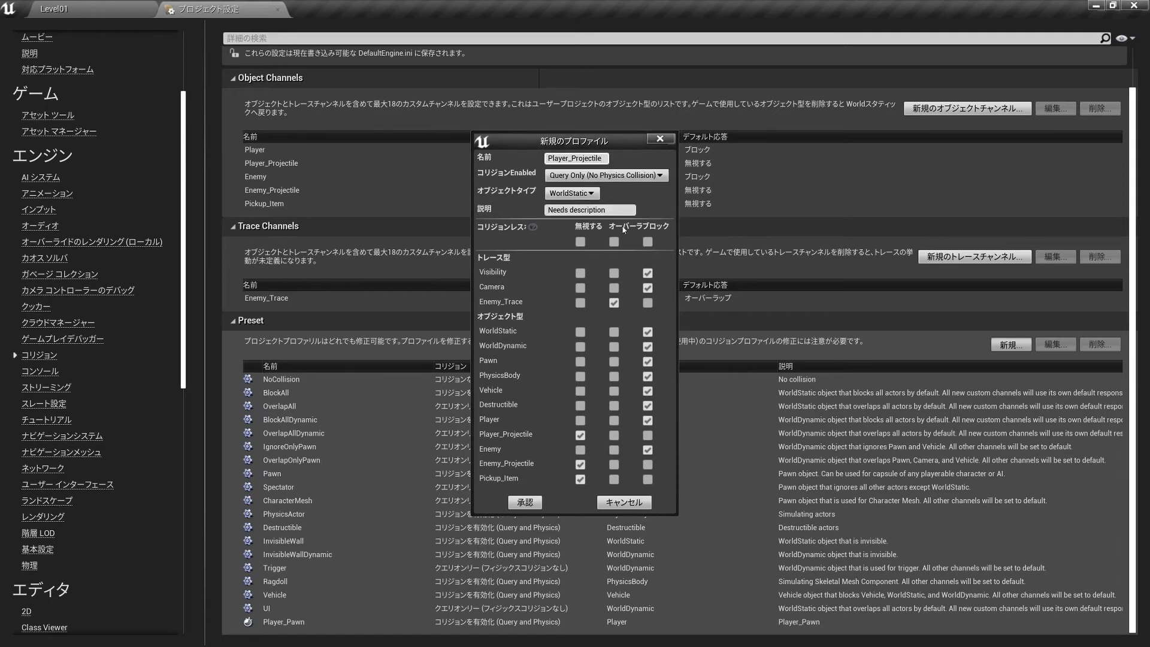
Set the new profile's object type to Player_Projectile and its description to Player_Projectile
click(565, 195)
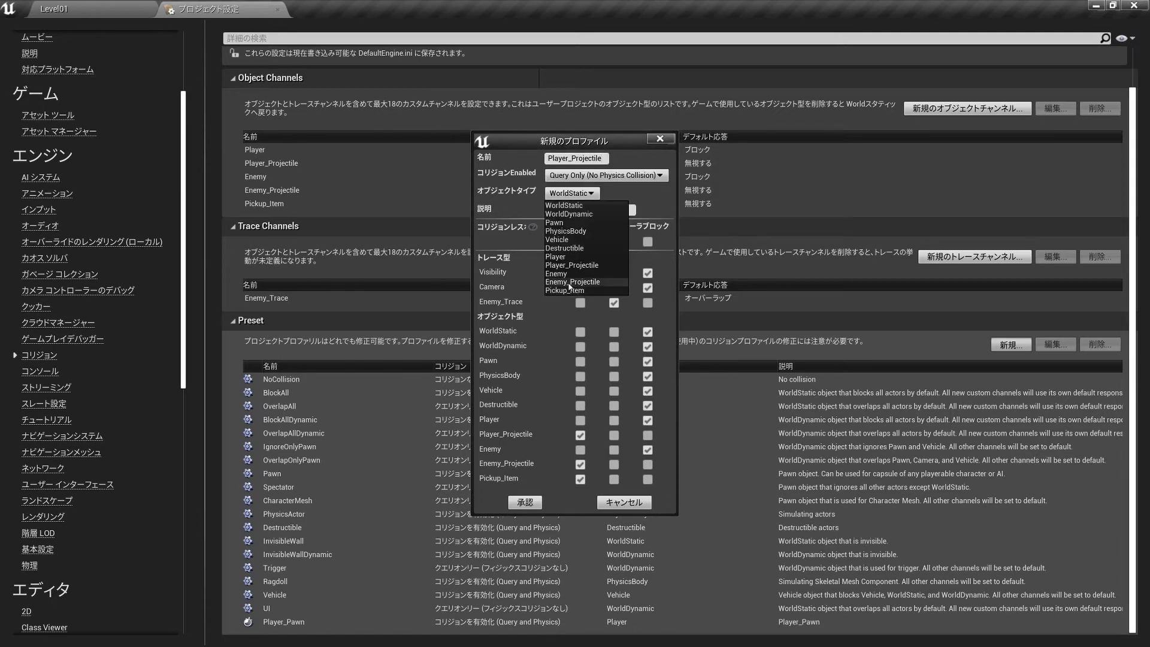
click(570, 266)
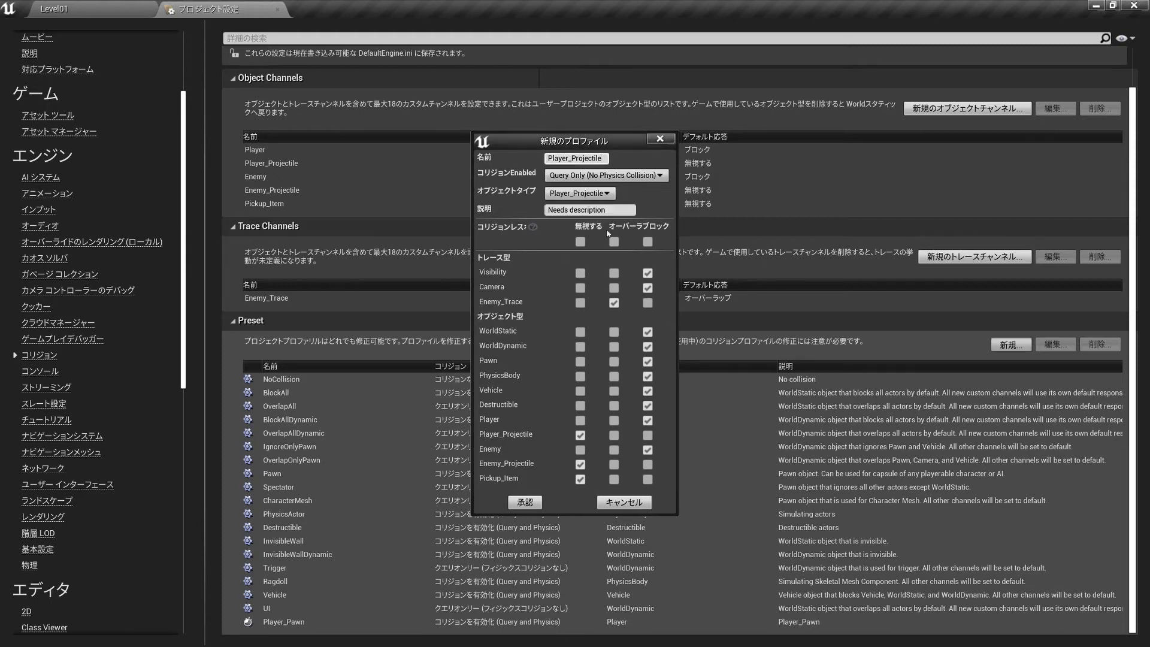
click(580, 211)
text(P)
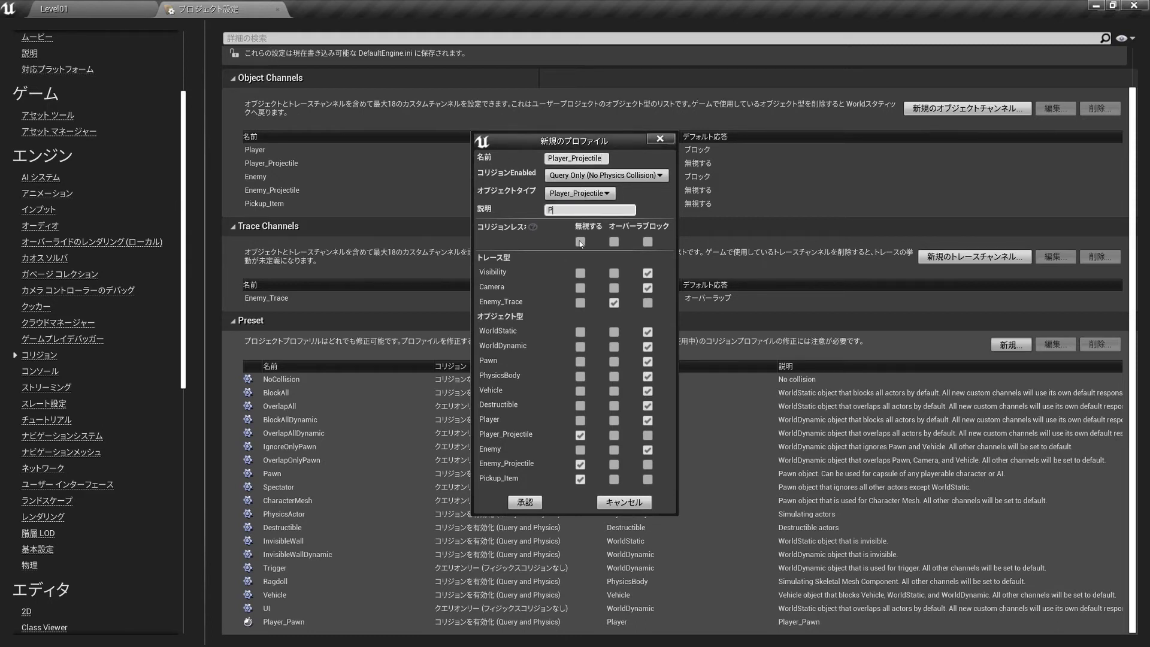
text(layer_Projectile)
Try individual responses for Player_Projectile: Block for Enemy_Trace, Ignore for Player and Overlap for Enemy
click(614, 302)
click(649, 304)
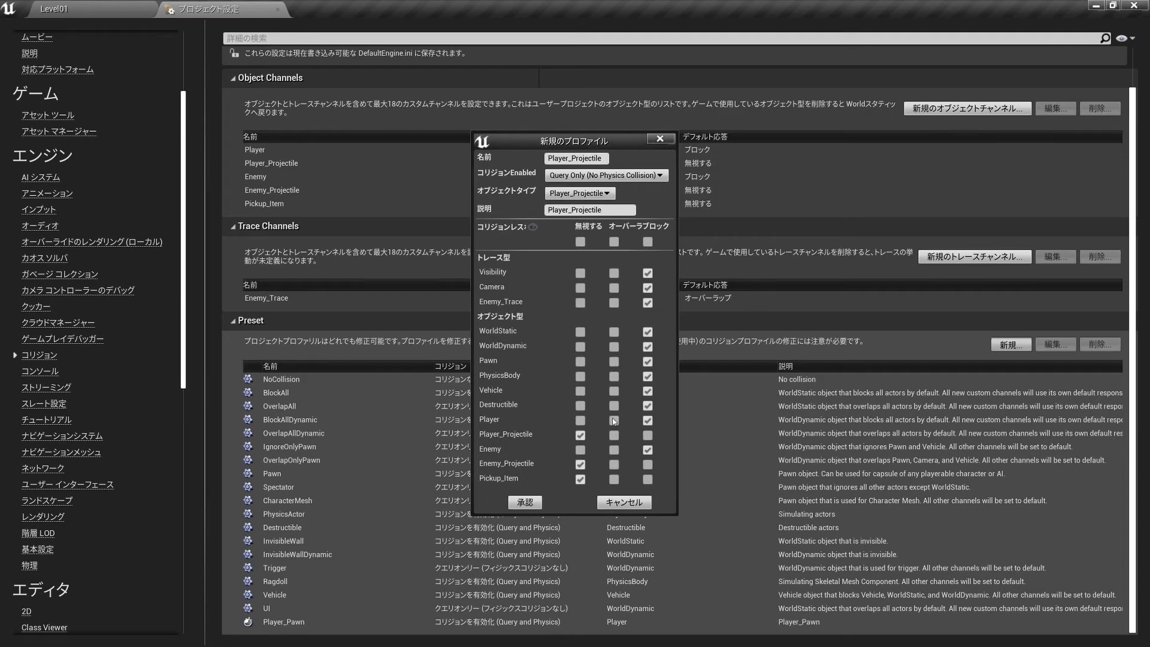
click(581, 421)
click(614, 450)
Set all Player_Projectile responses to Ignore except Enemy, which is set to Overlap, and accept the profile
click(580, 242)
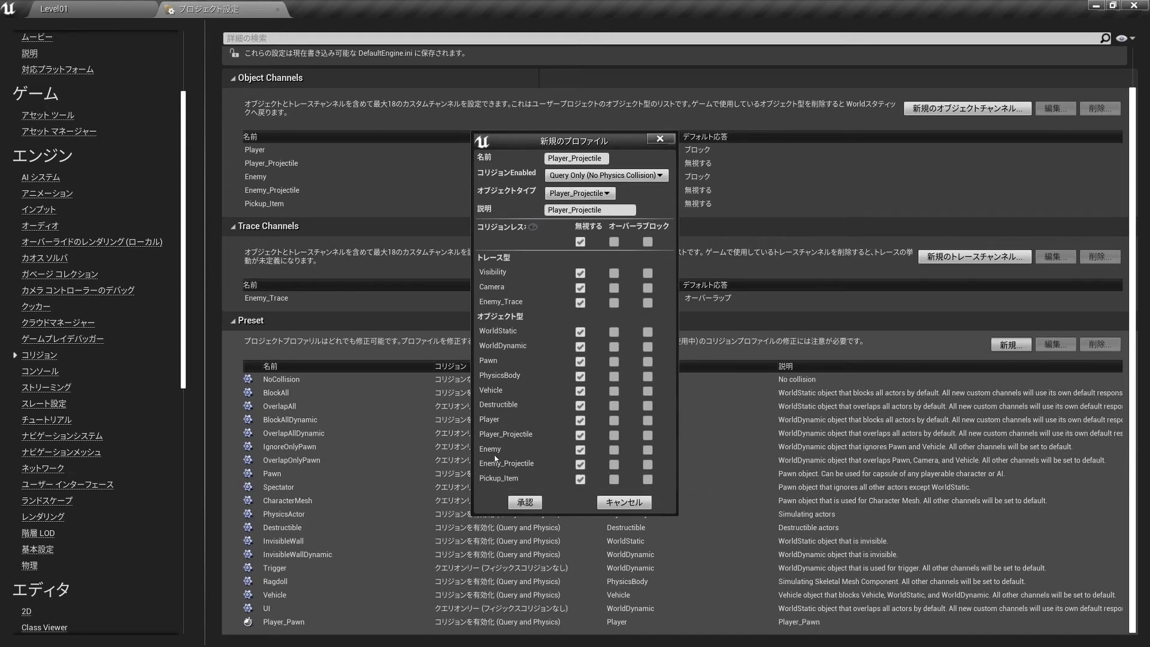
click(614, 450)
click(523, 502)
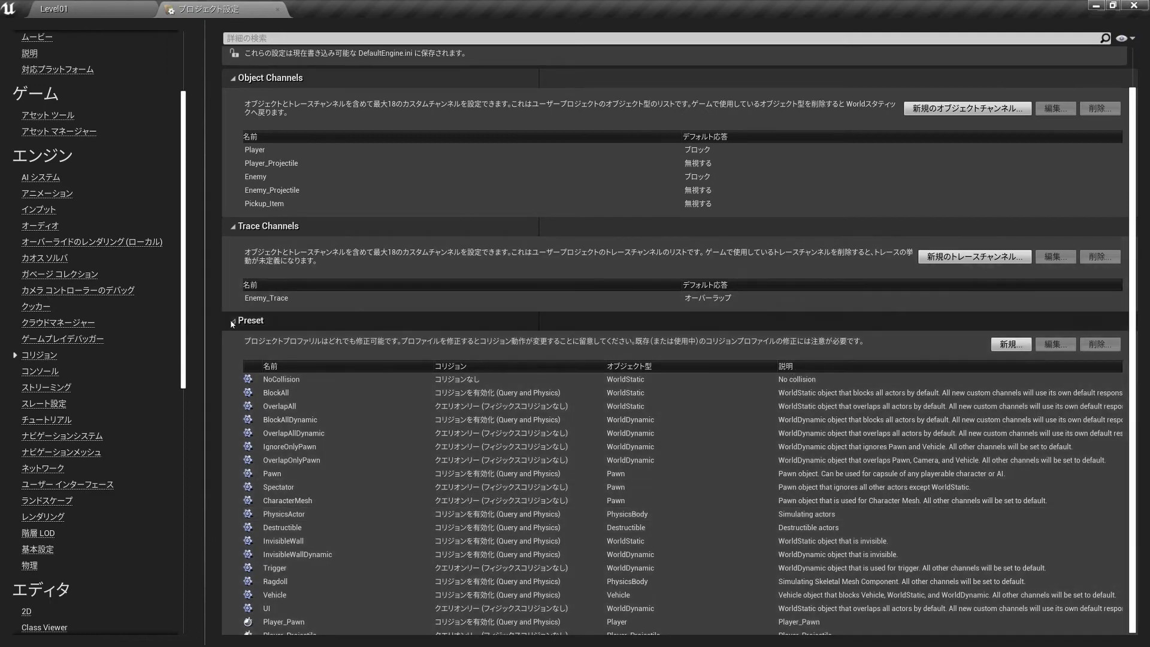
Start a new collision profile named Enemy_Pawn with the collision mode Collision Enabled (Query and Physics)
click(233, 321)
click(236, 370)
scroll(464, 390, down, 3)
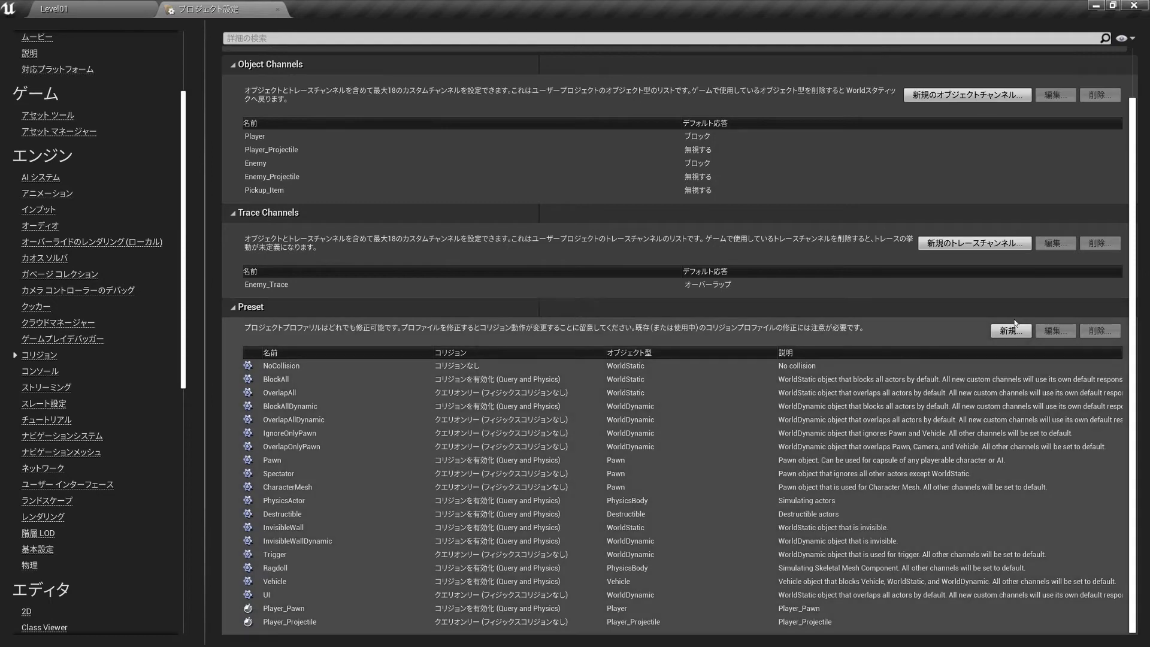
click(1010, 331)
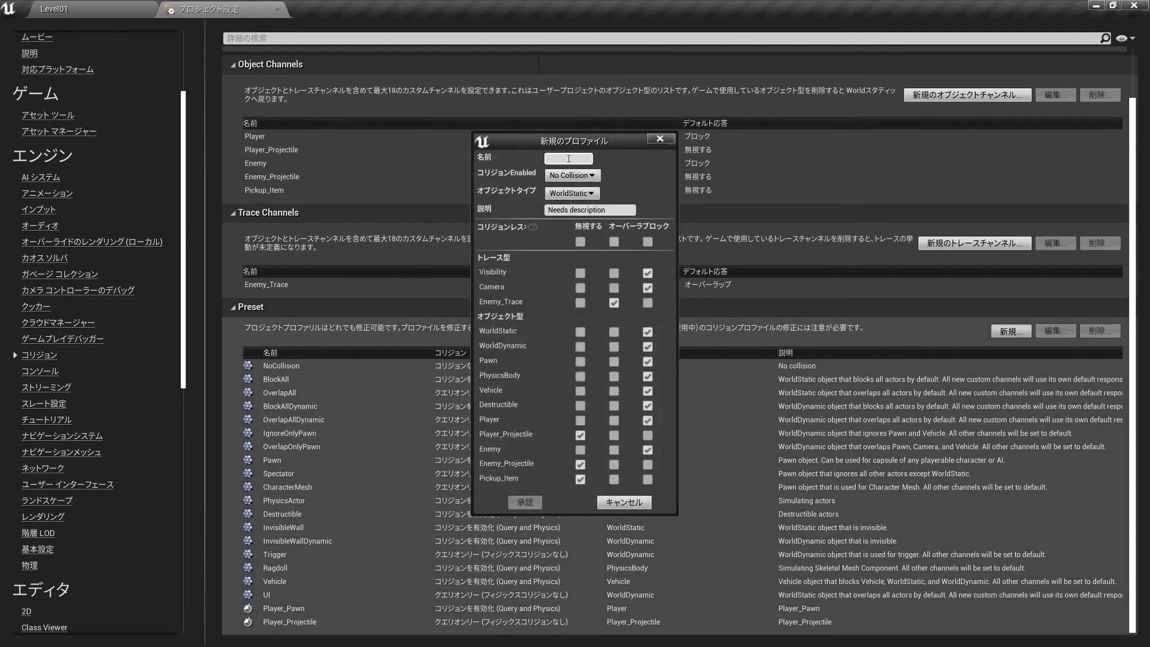
text(Enemy_Pawn)
click(570, 175)
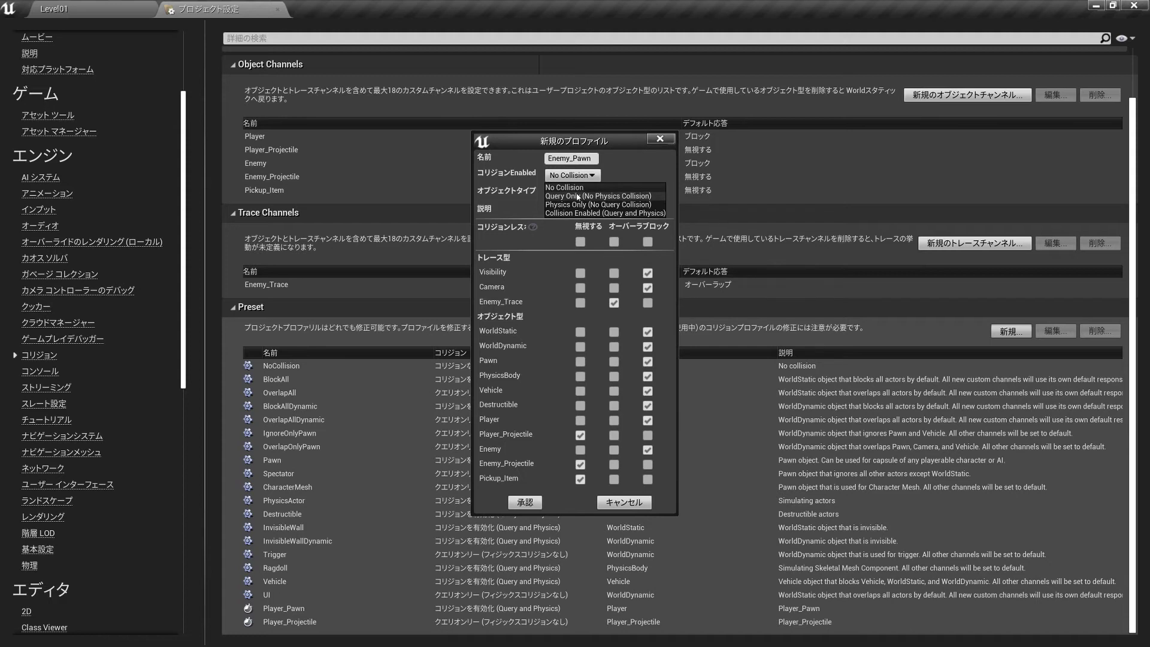
click(578, 212)
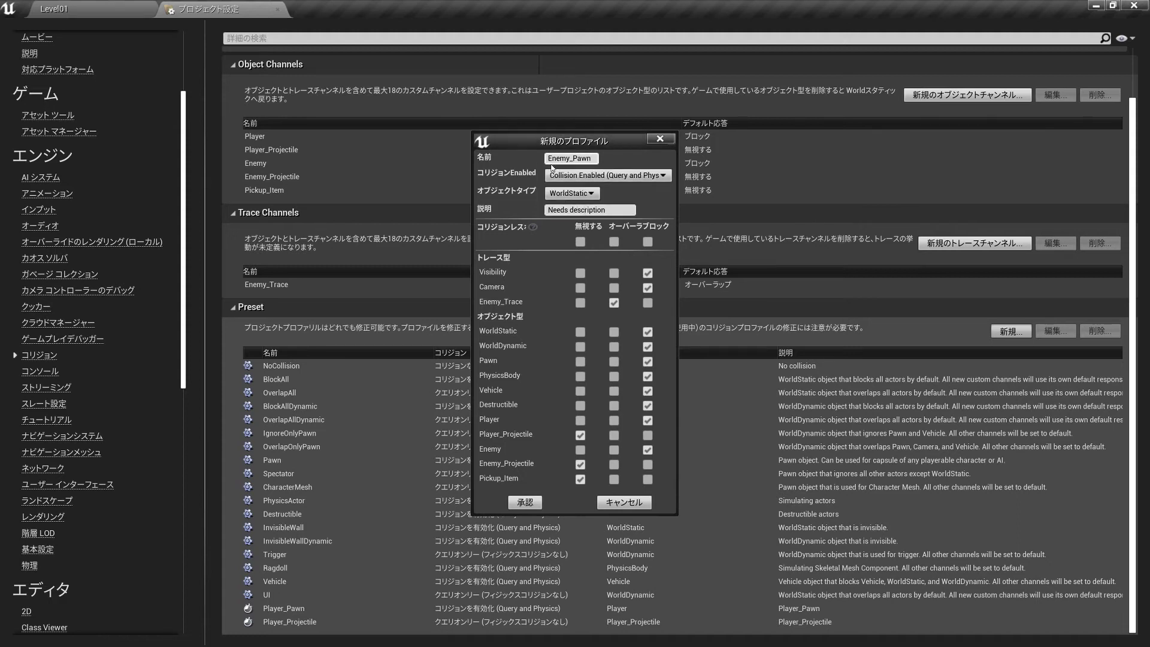
Set the Enemy_Pawn profile's object type to Enemy and its description to Enemy_Pawn
click(572, 193)
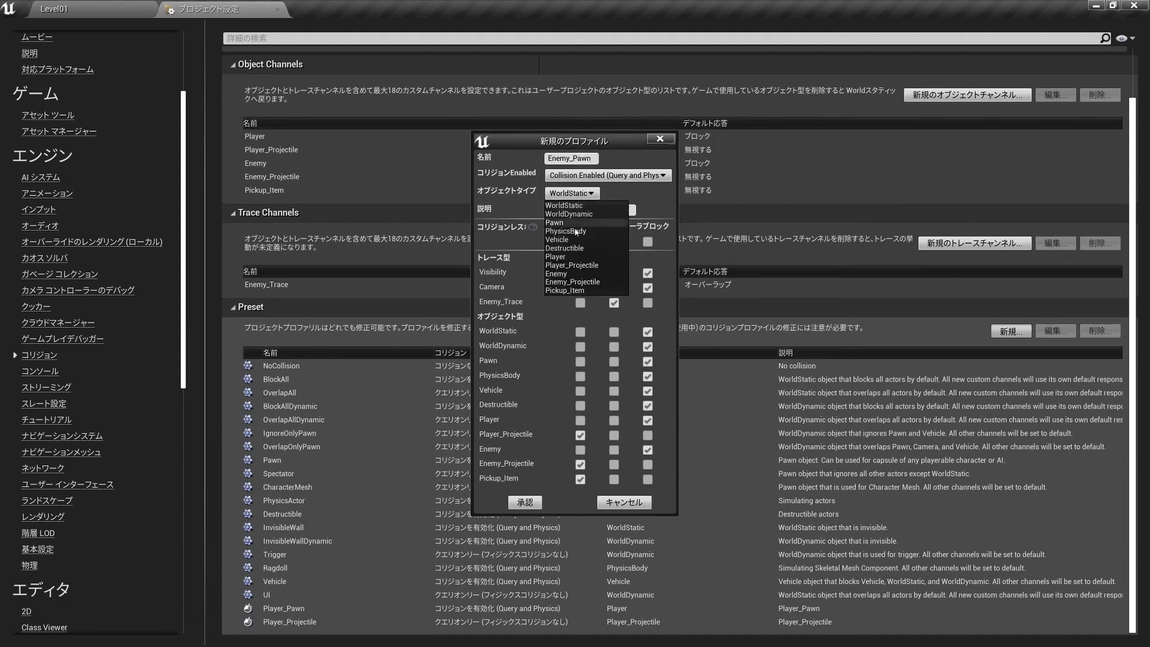
click(562, 273)
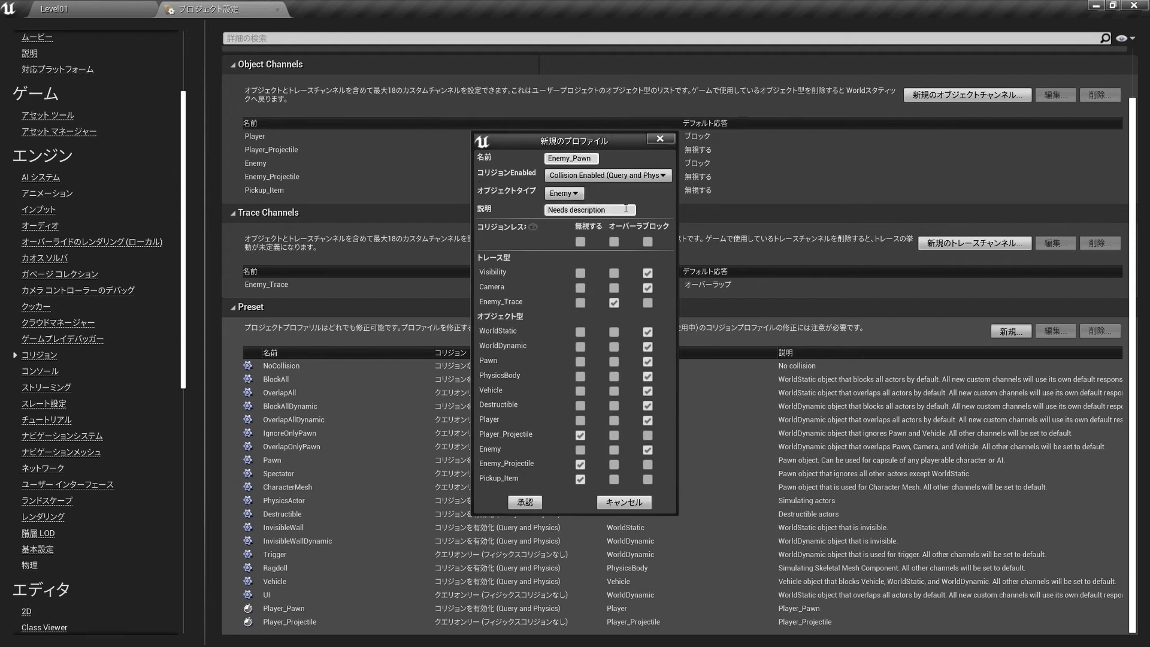
drag(622, 210, 338, 200)
text(Enemy_Pawn)
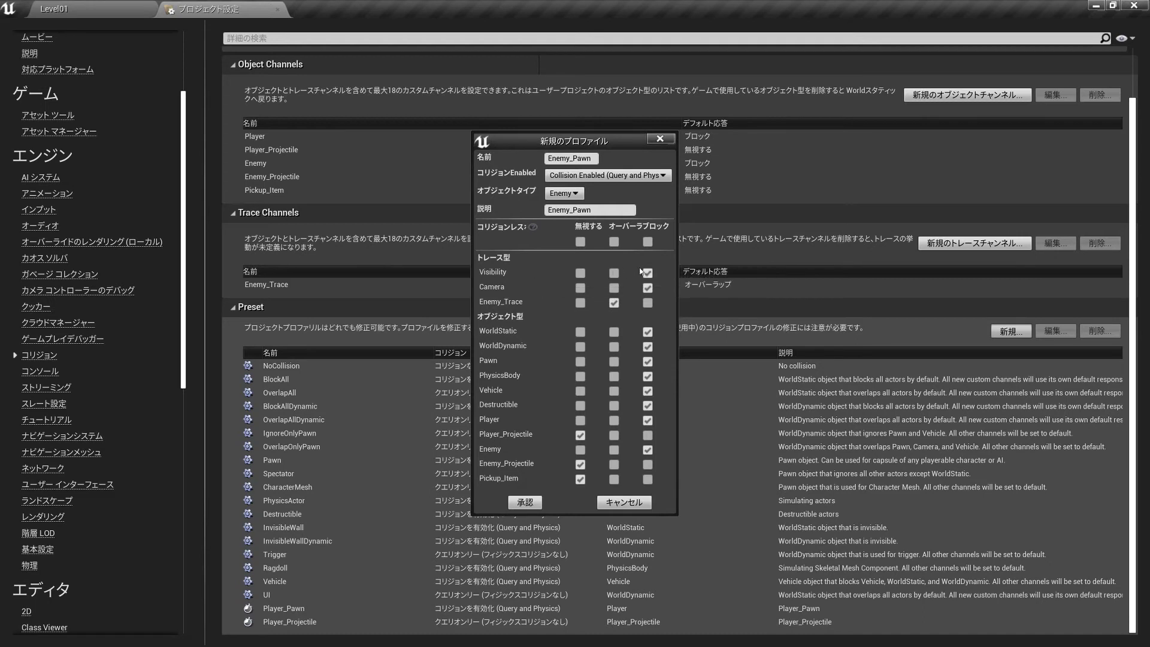
Set Enemy_Pawn's responses to Block for Enemy_Trace, Ignore for Enemy and Overlap for Player_Projectile, and accept the profile
click(648, 302)
click(581, 451)
click(617, 436)
click(527, 503)
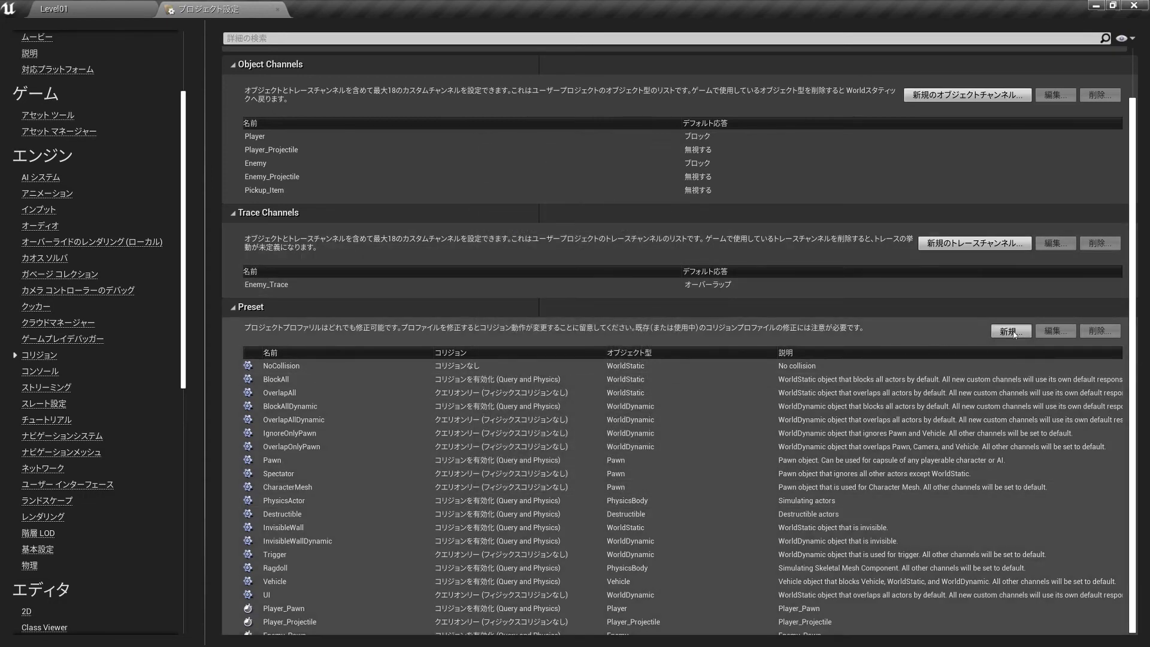
Start a new collision profile named Enemy_Overlap with the collision mode Query Only (No Physics Collision)
click(1012, 331)
text(Enemy)
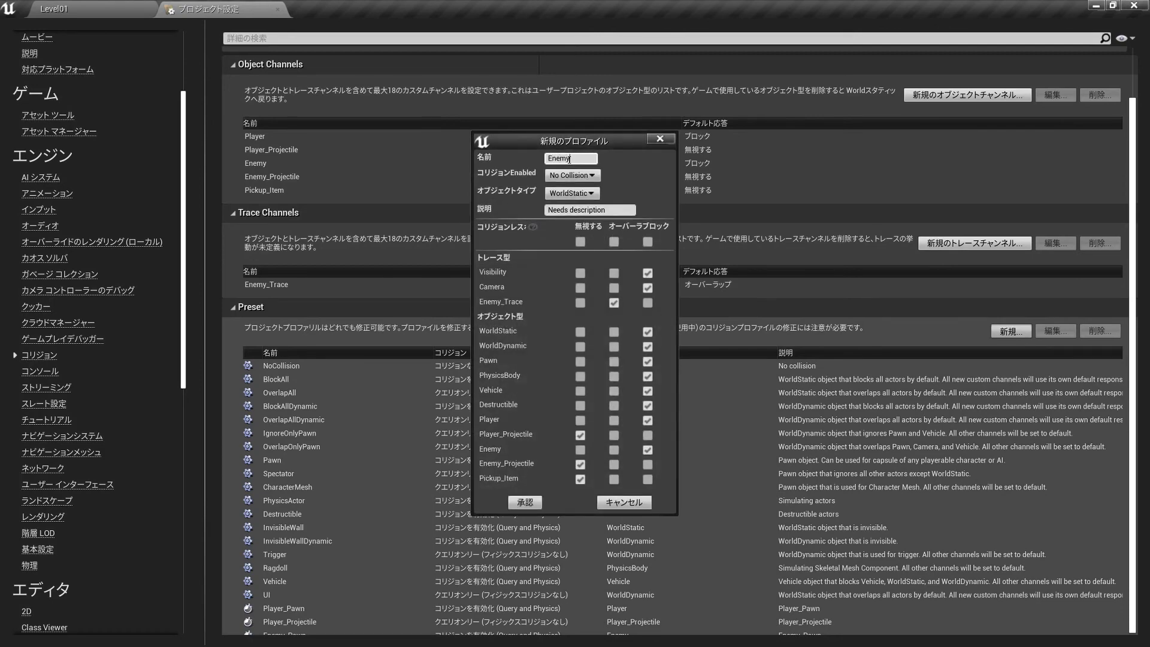
text(_Overlap)
click(592, 177)
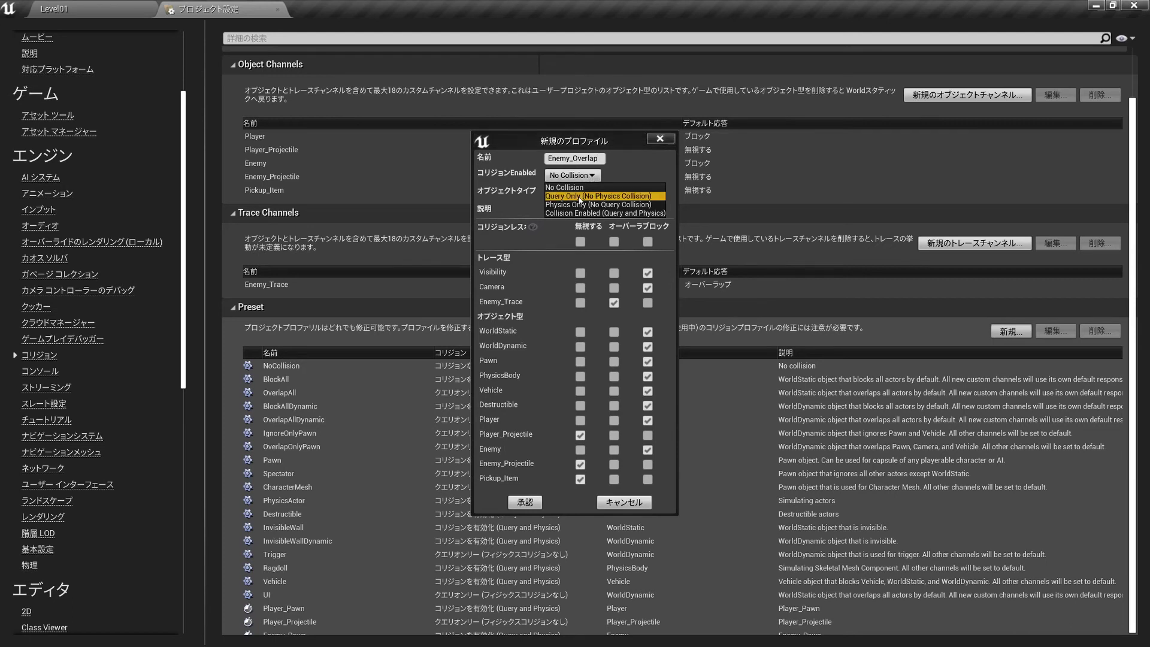
click(593, 196)
Set the Enemy_Overlap profile's object type to Enemy and its description to Enemy_Overlap
click(573, 193)
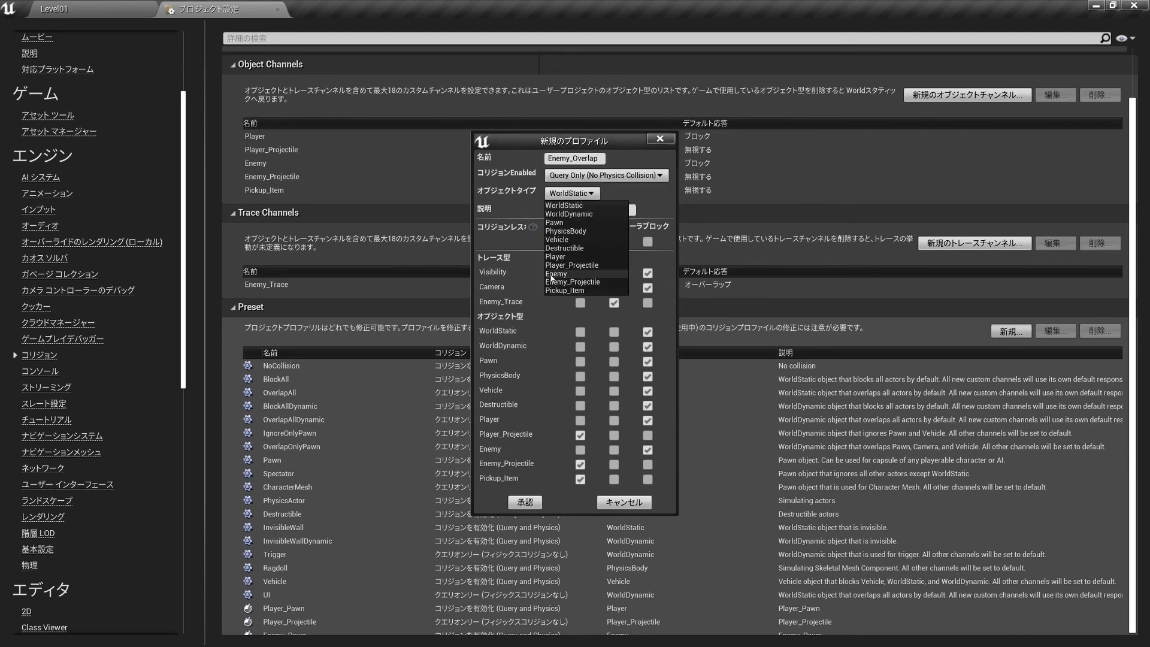
click(575, 275)
drag(614, 211, 339, 214)
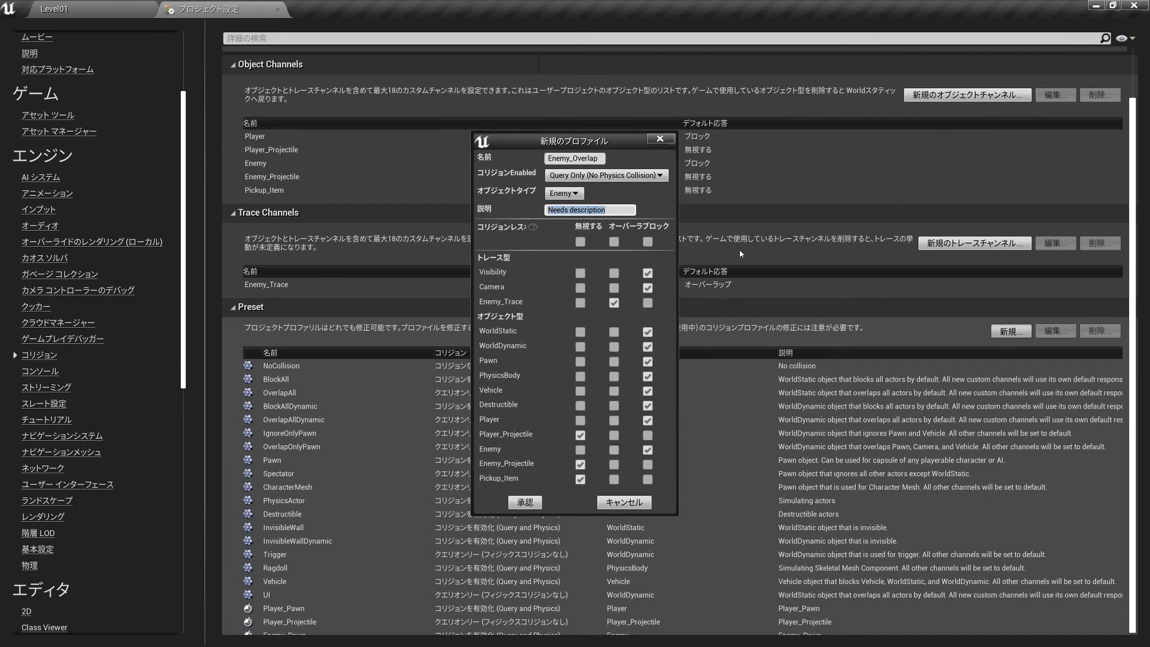
text(Enemy_Overlap)
key(Return)
Set all Enemy_Overlap responses to Ignore except Visibility, Enemy_Trace, Player and Player_Projectile, which are set to Overlap, and accept the profile
click(648, 302)
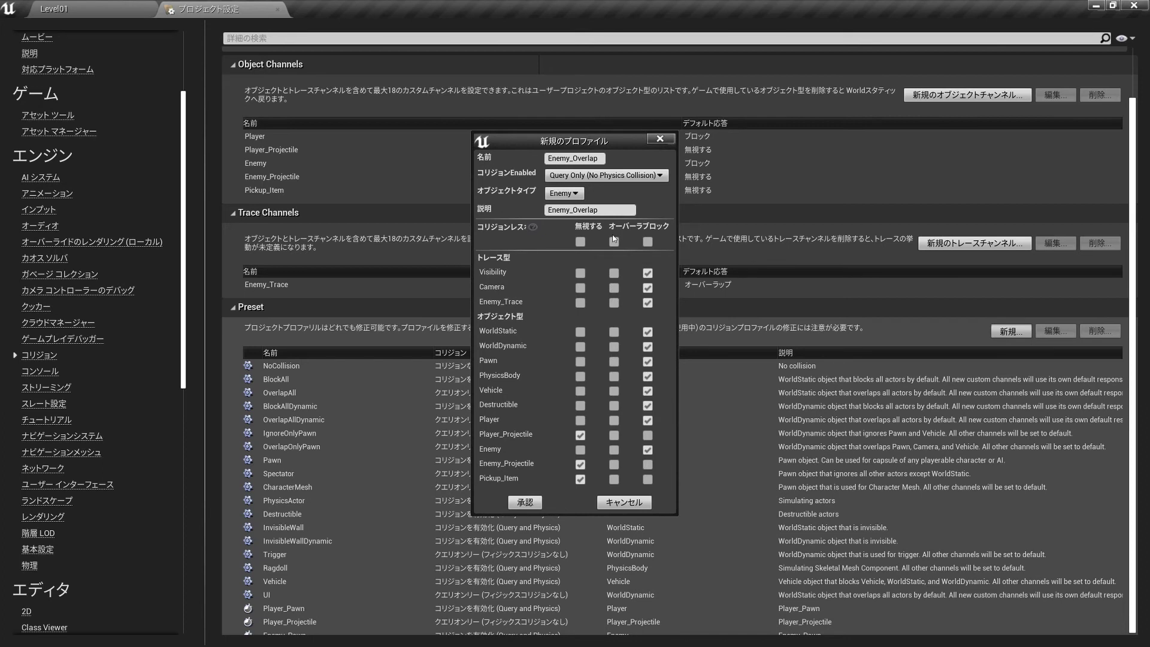
click(581, 242)
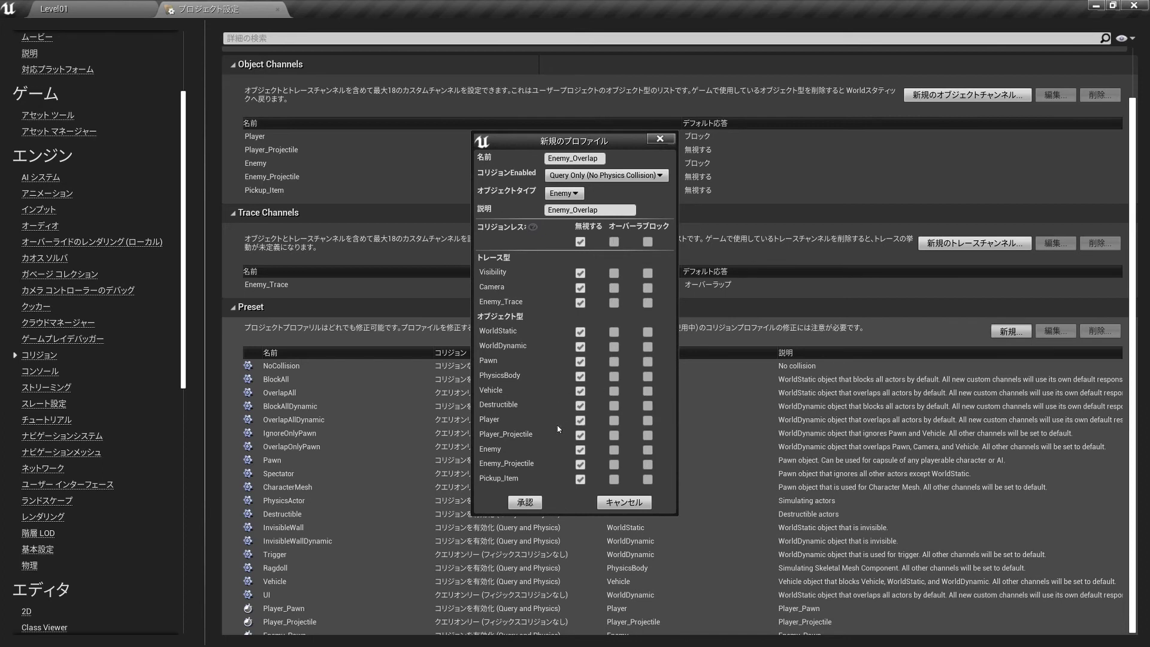
click(614, 302)
click(614, 273)
click(614, 420)
click(614, 436)
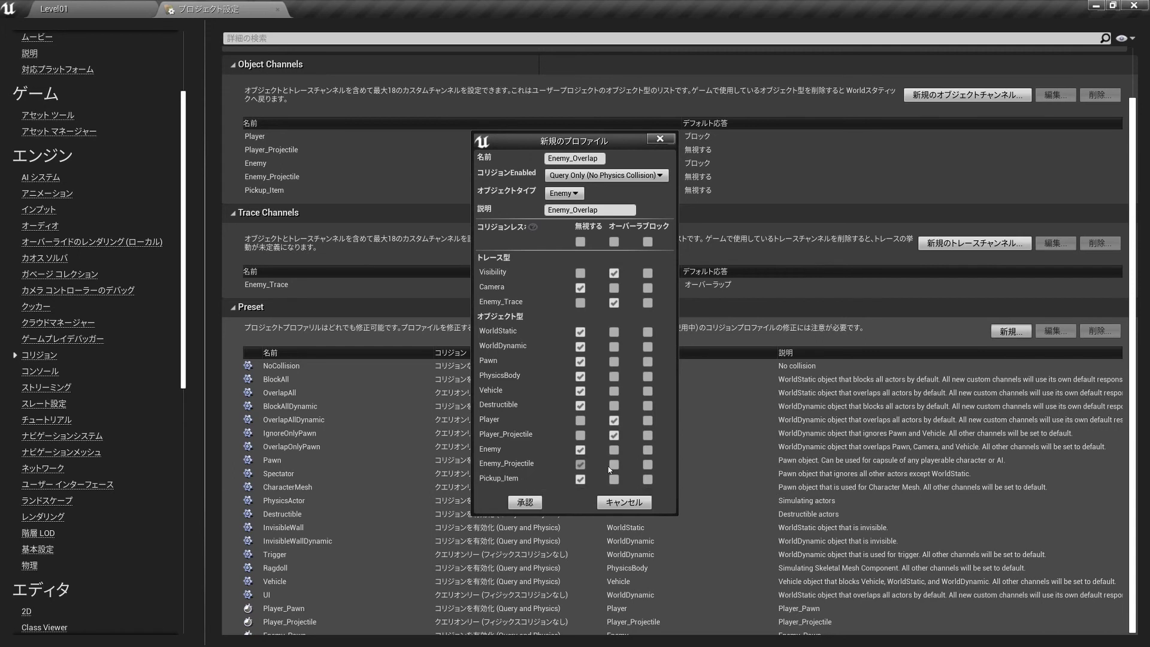
click(614, 435)
click(525, 502)
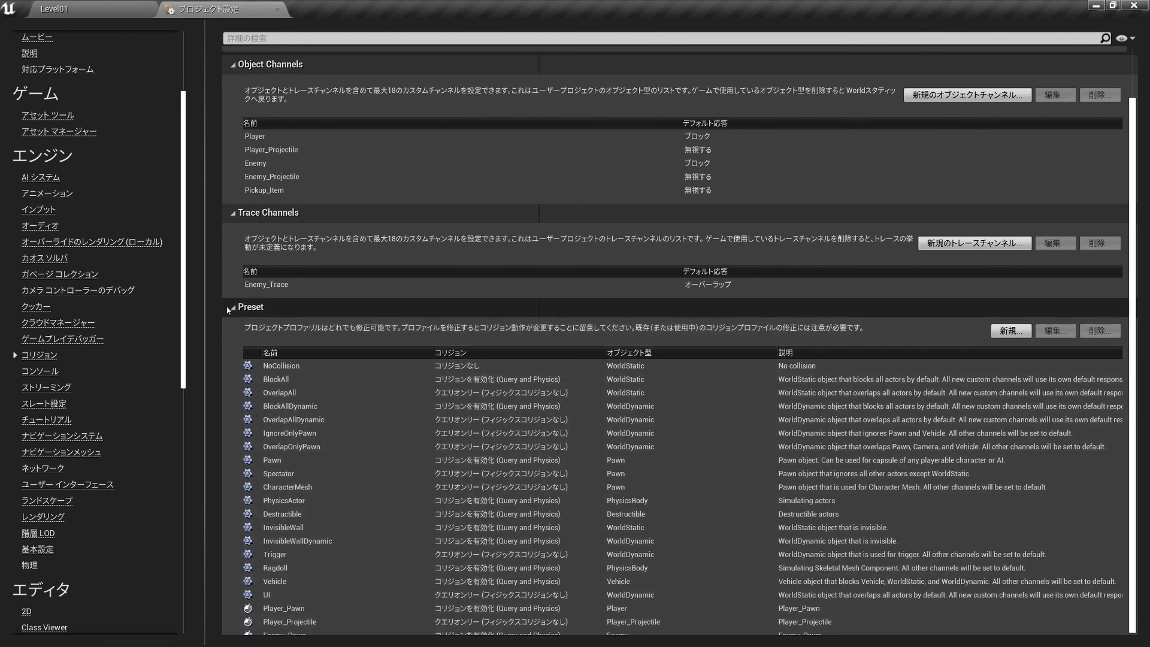
Start a new collision profile named Enemy_Projectile with the collision mode Query Only (No Physics Collision)
click(233, 308)
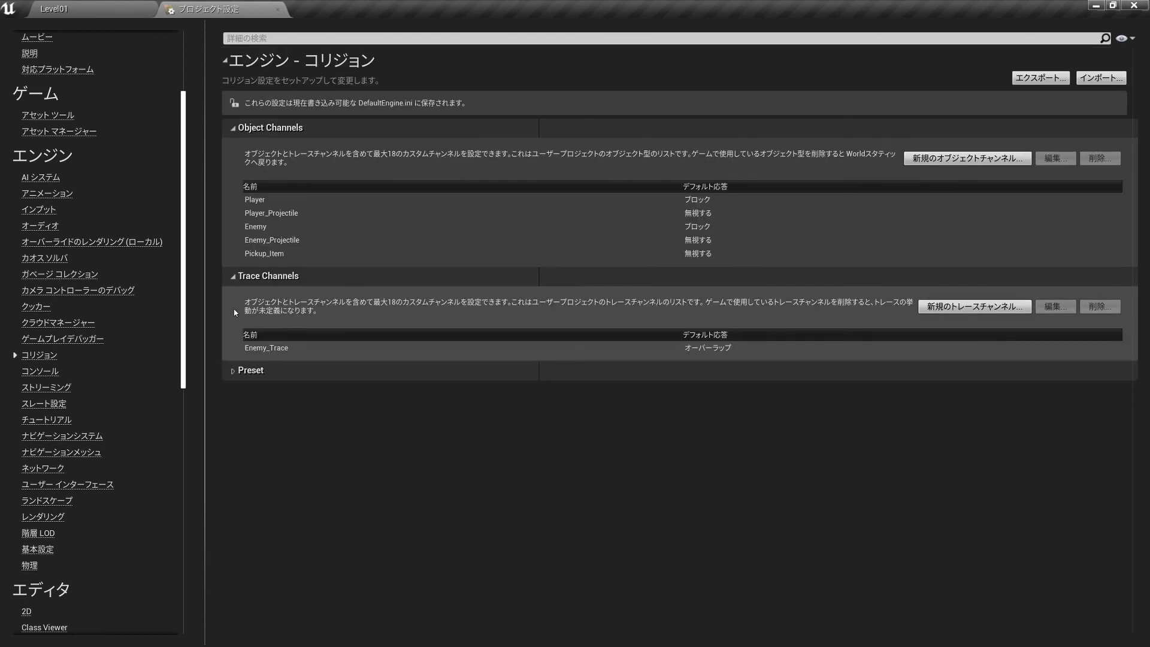
click(233, 369)
scroll(587, 419, down, 5)
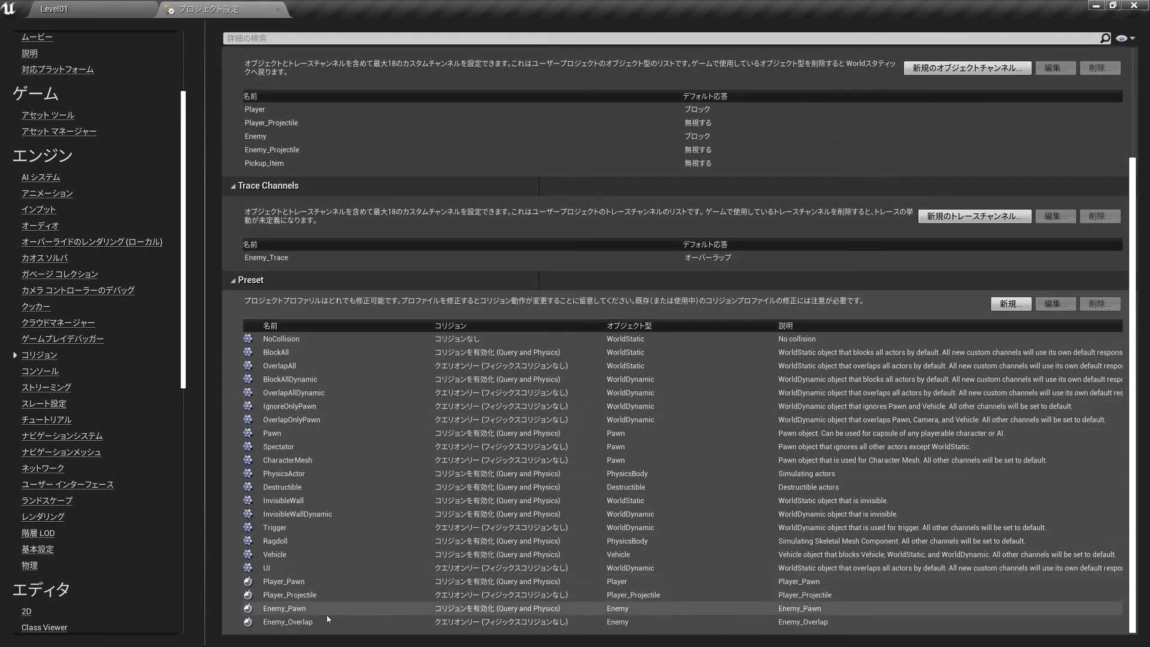
click(1009, 306)
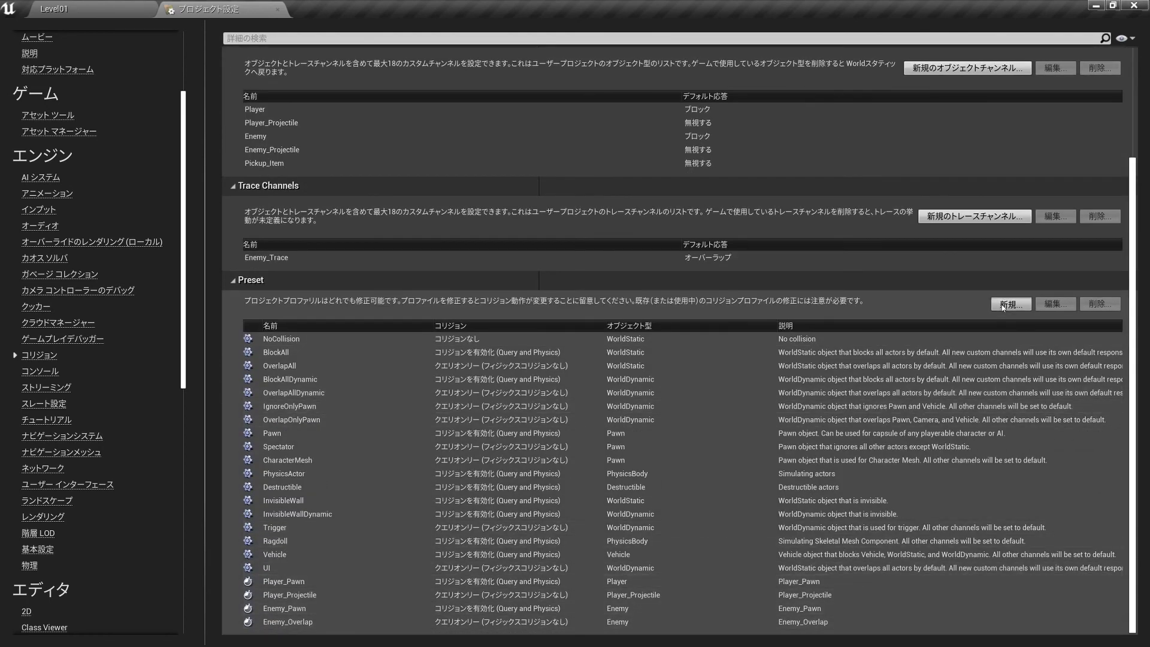
click(570, 159)
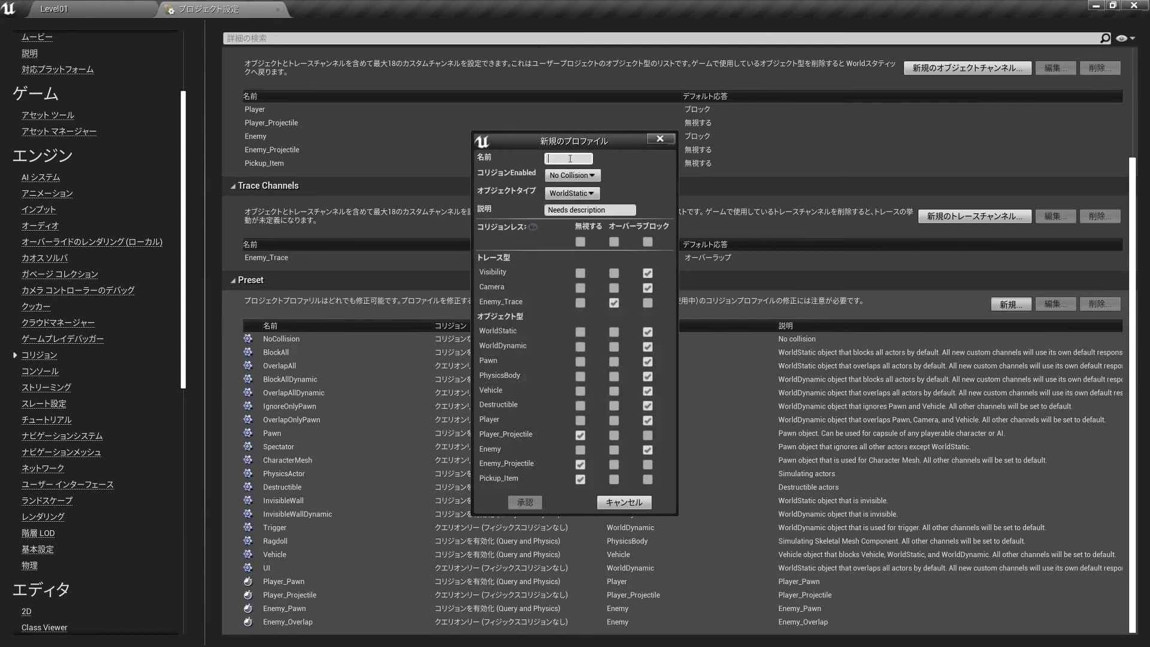
text(Enemy_Projectile)
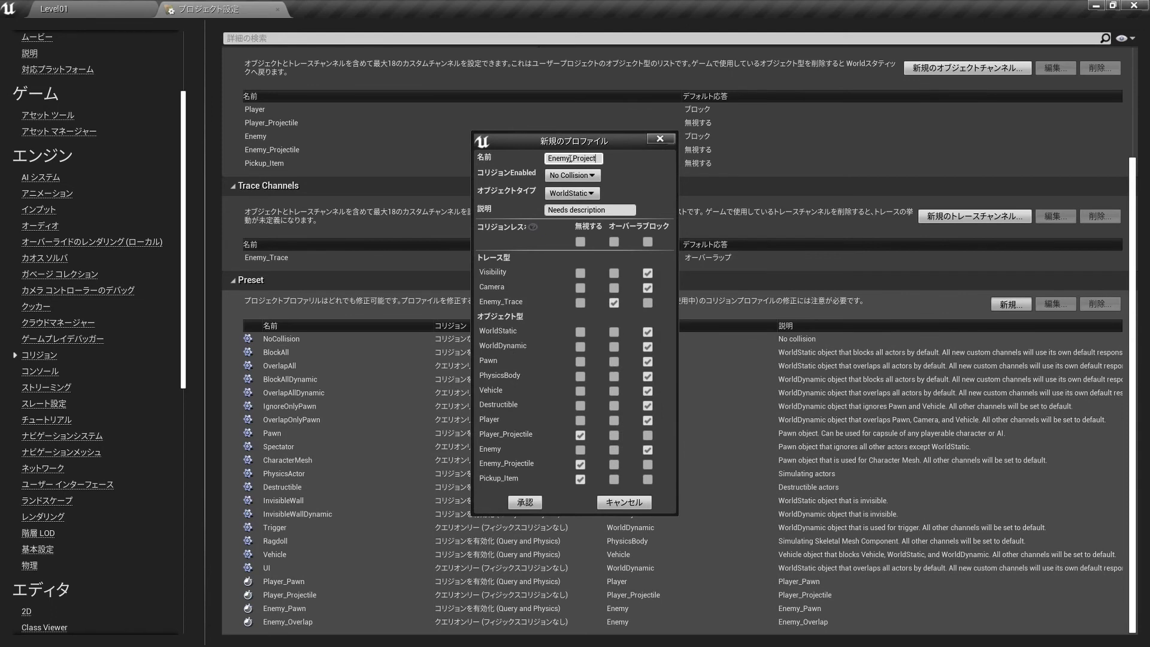
click(572, 175)
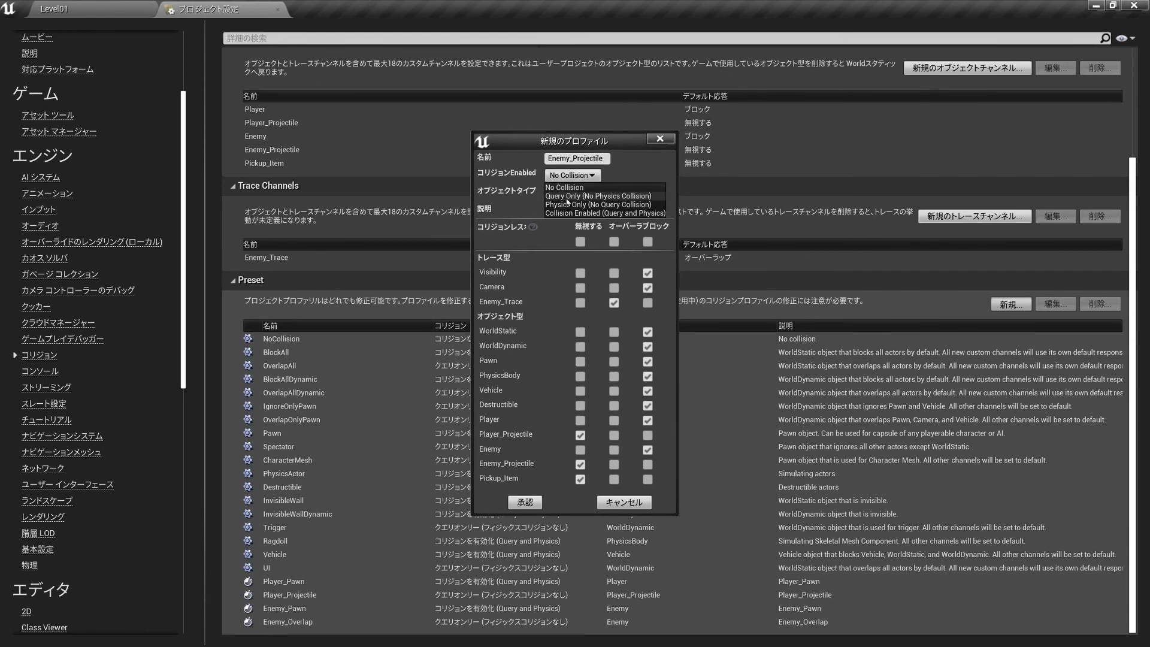
click(567, 197)
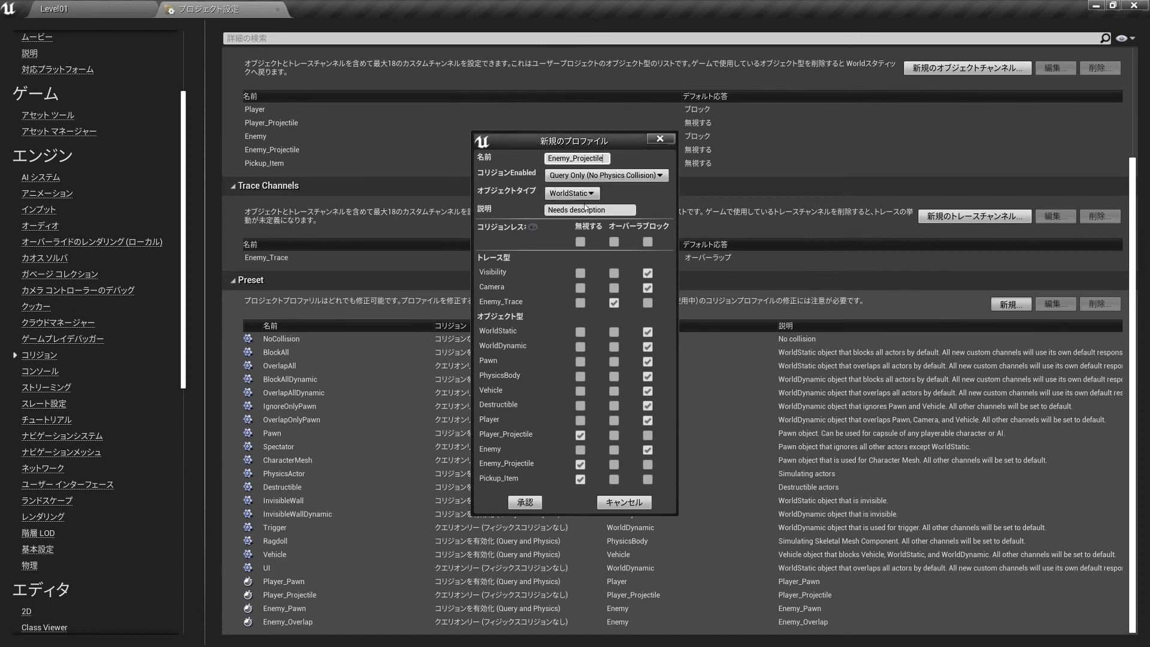
Set the new profile's object type to Enemy_Projectile and its description to Enemy_Projectile
click(574, 193)
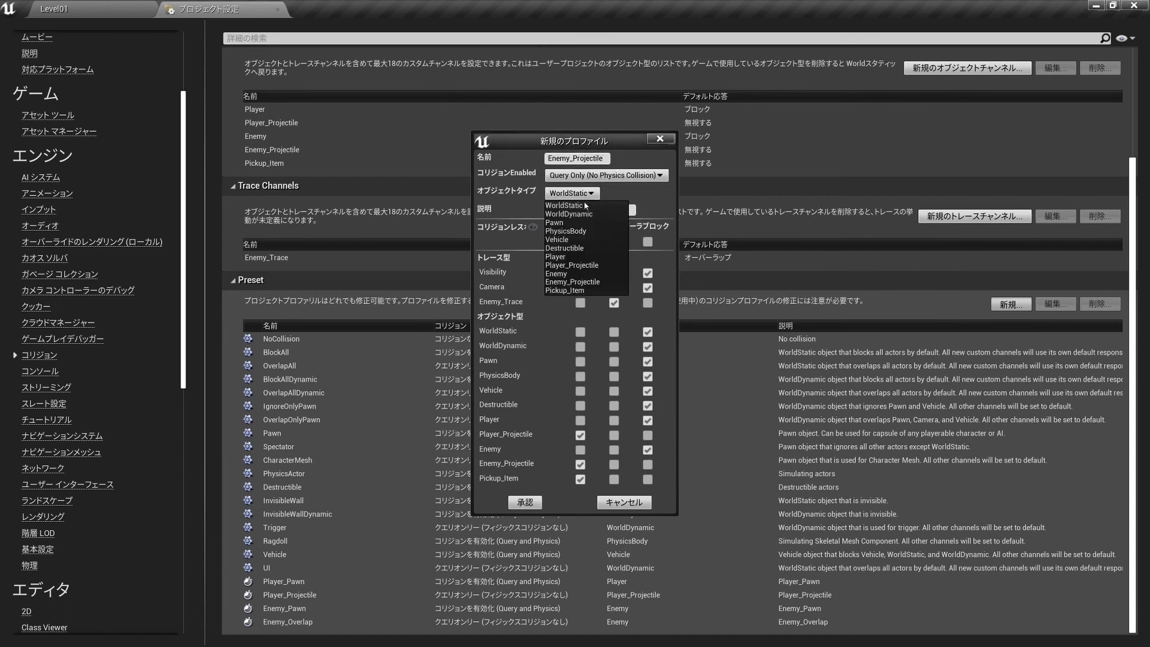
click(563, 282)
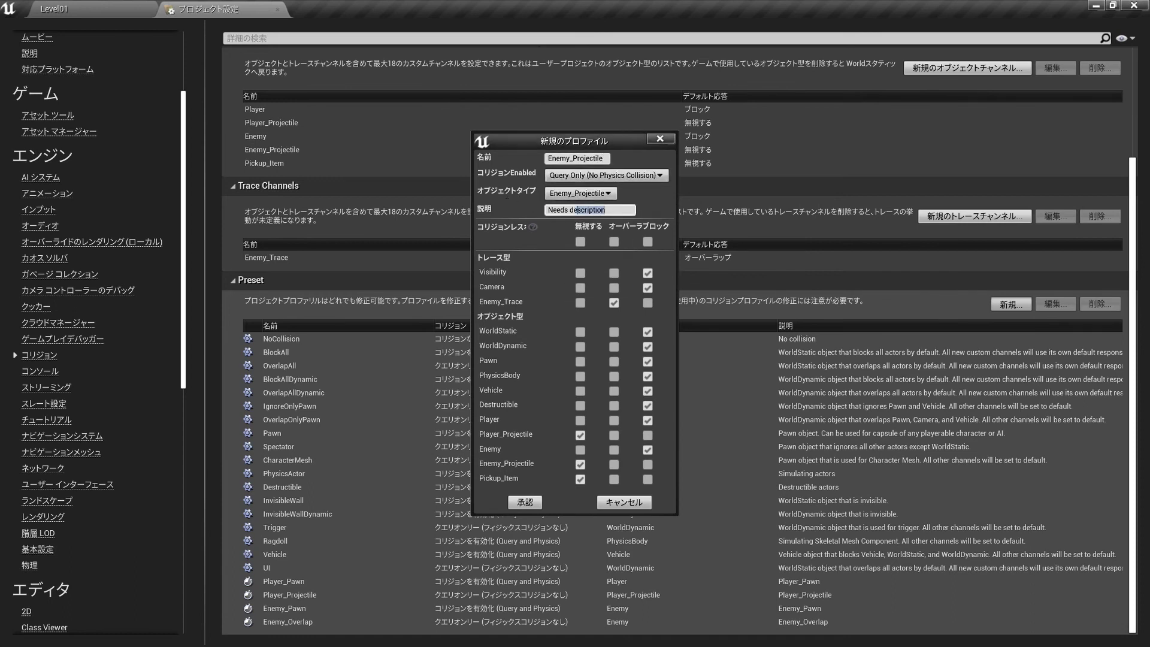
drag(507, 196, 260, 189)
text(Enemy_Proje)
text(ctile)
Set all Enemy_Projectile responses to Ignore except Player, which is set to Overlap, and accept the profile
click(580, 241)
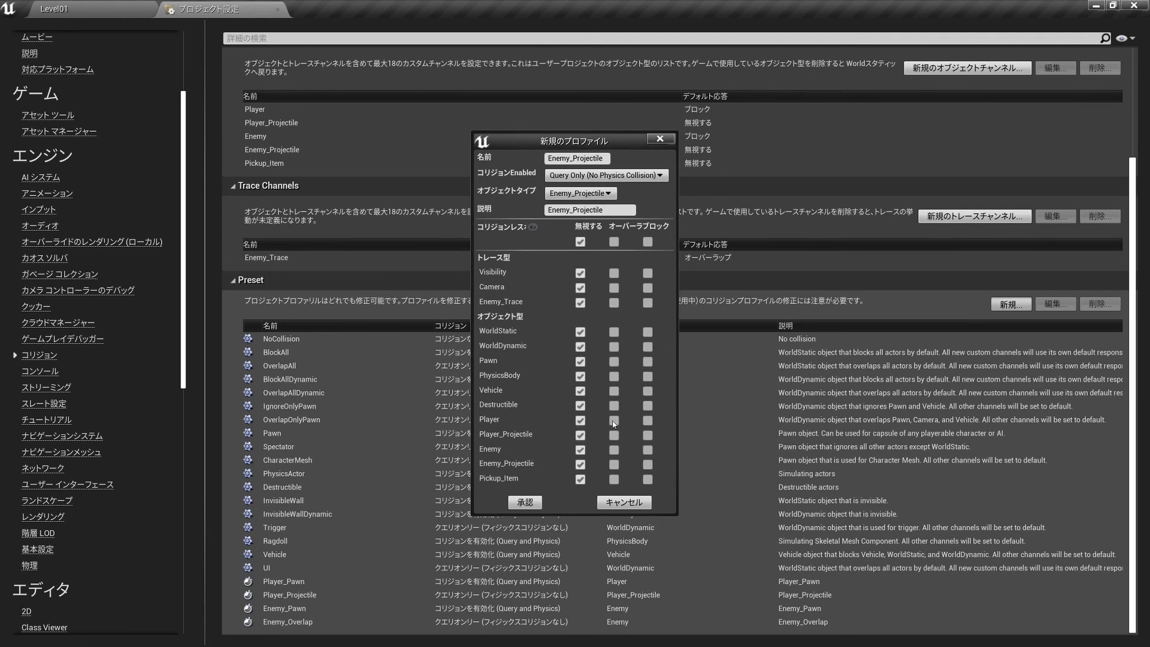
click(614, 419)
click(527, 504)
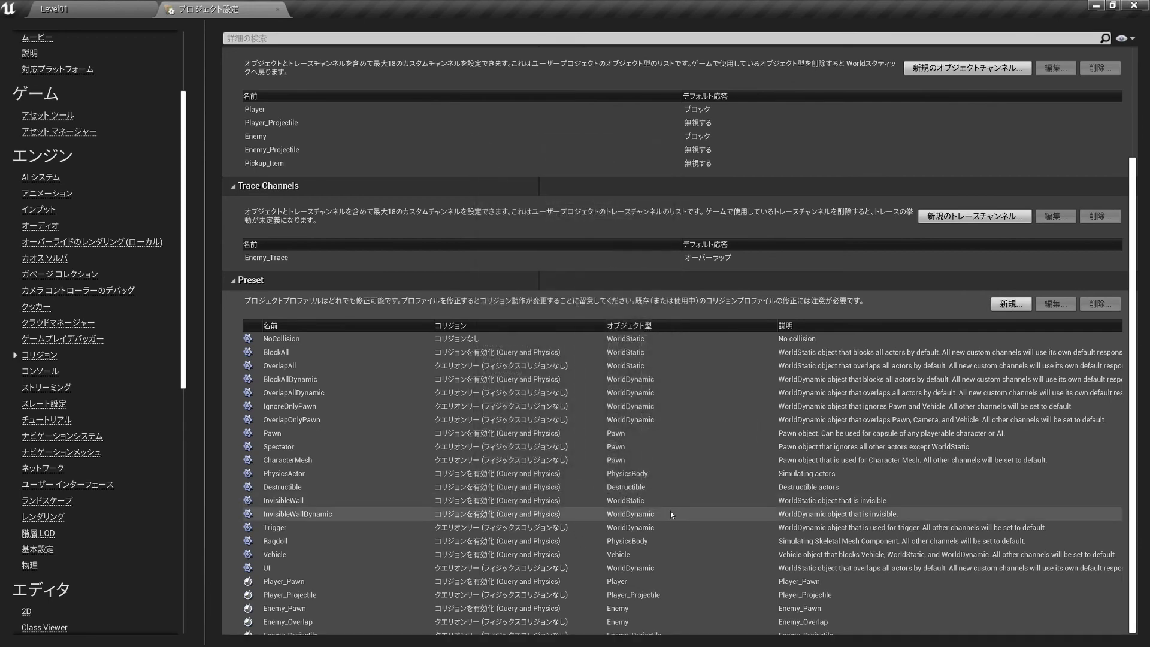
Start a new collision profile named Pickup_Item with the collision mode Query Only (No Physics Collision)
click(1011, 304)
click(573, 159)
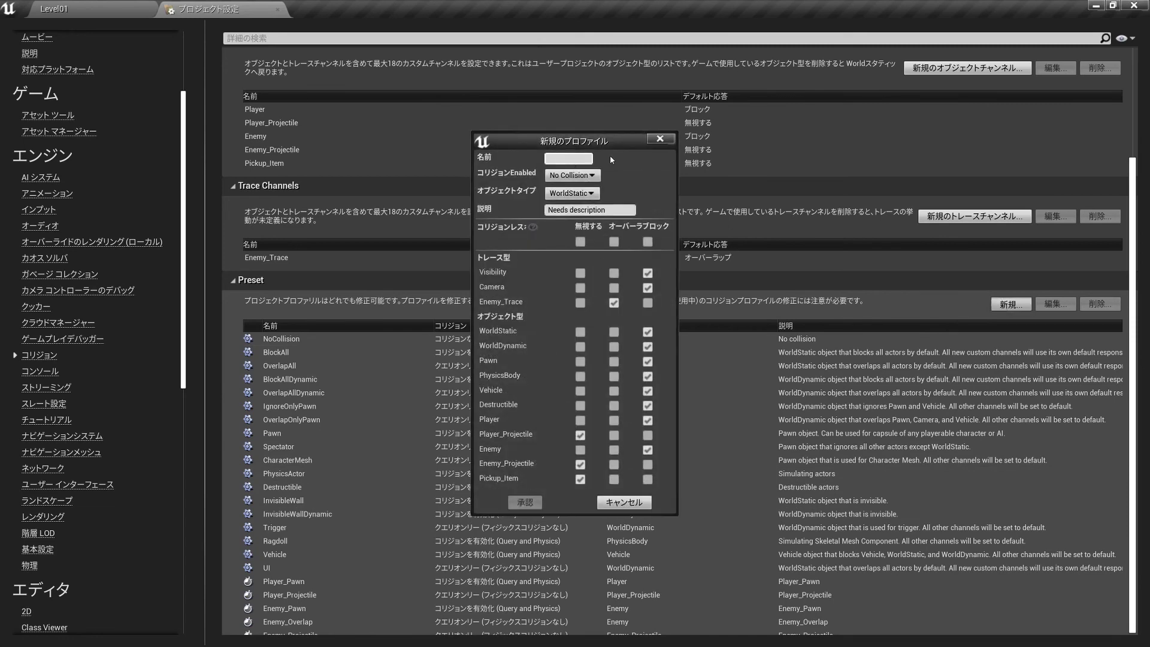
text(Pickup_Item)
click(572, 175)
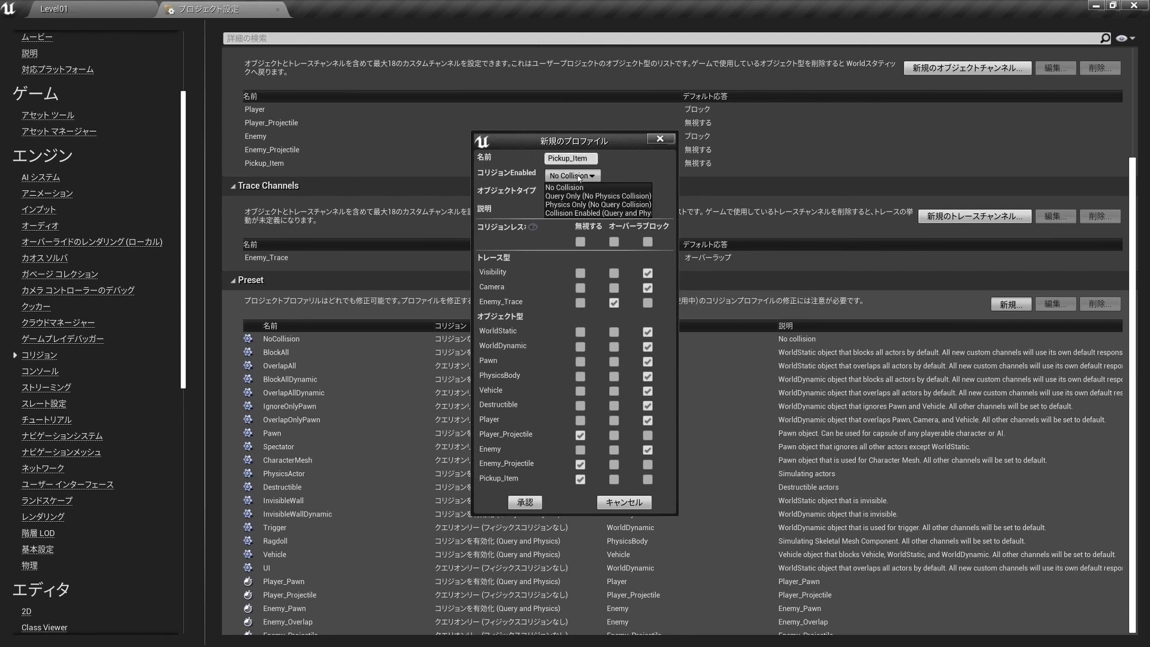
click(581, 196)
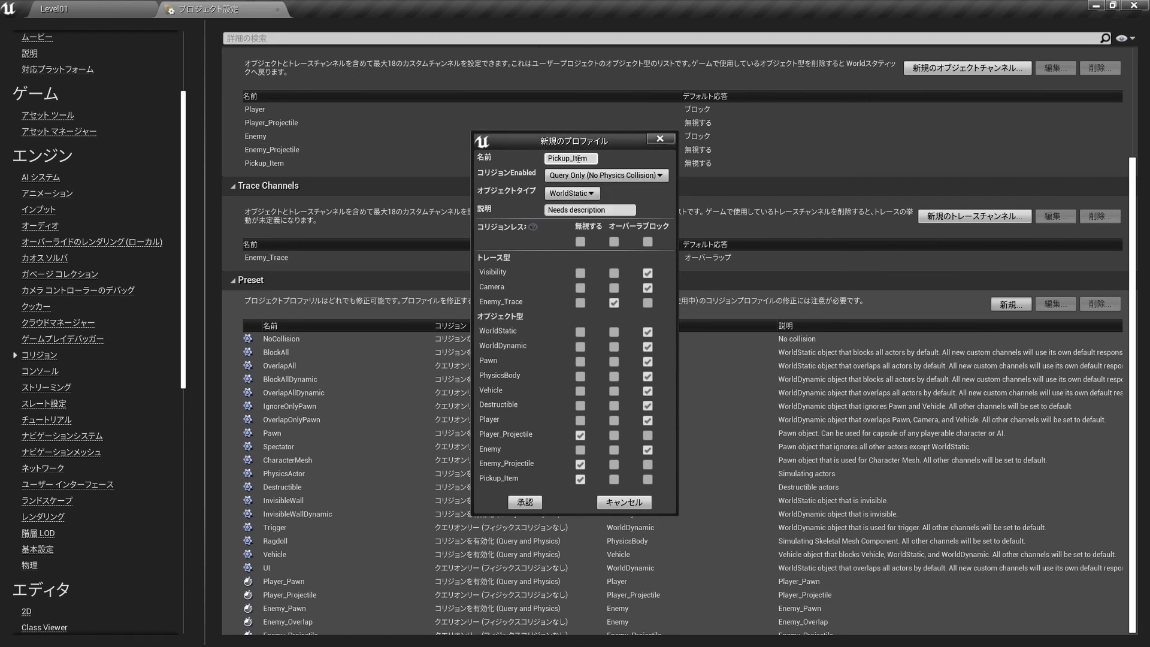
Set the new profile's object type to Pickup_Item and its description to Pickup_Item
click(571, 193)
click(568, 292)
drag(616, 210, 366, 170)
text(Pick)
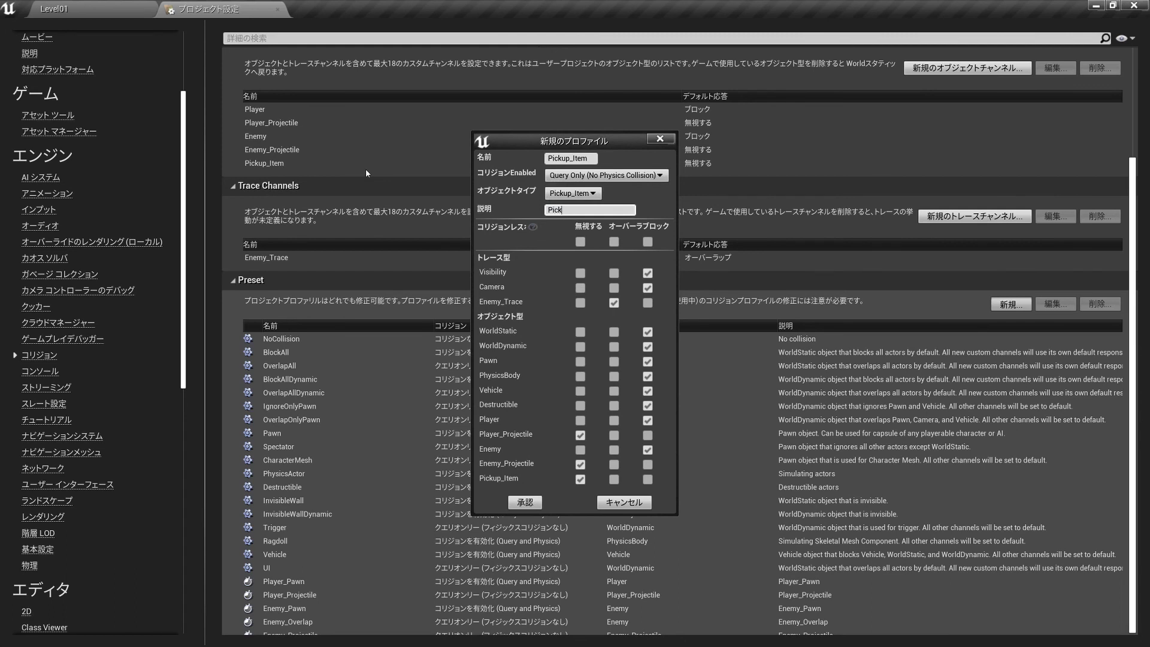
text(up_Item)
key(Return)
Set all Pickup_Item responses to Ignore except Player, which is set to Overlap, and accept the profile
click(579, 242)
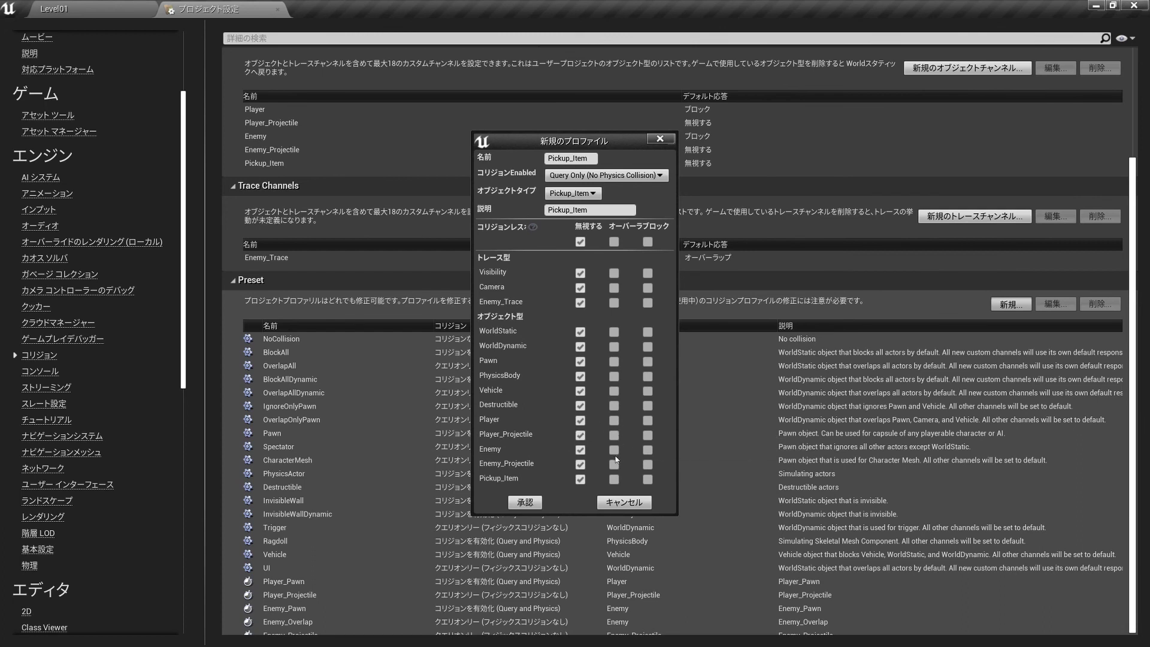
click(614, 421)
click(530, 502)
Refresh the collision settings sections and review the object channels, trace channels and full list of presets
click(234, 280)
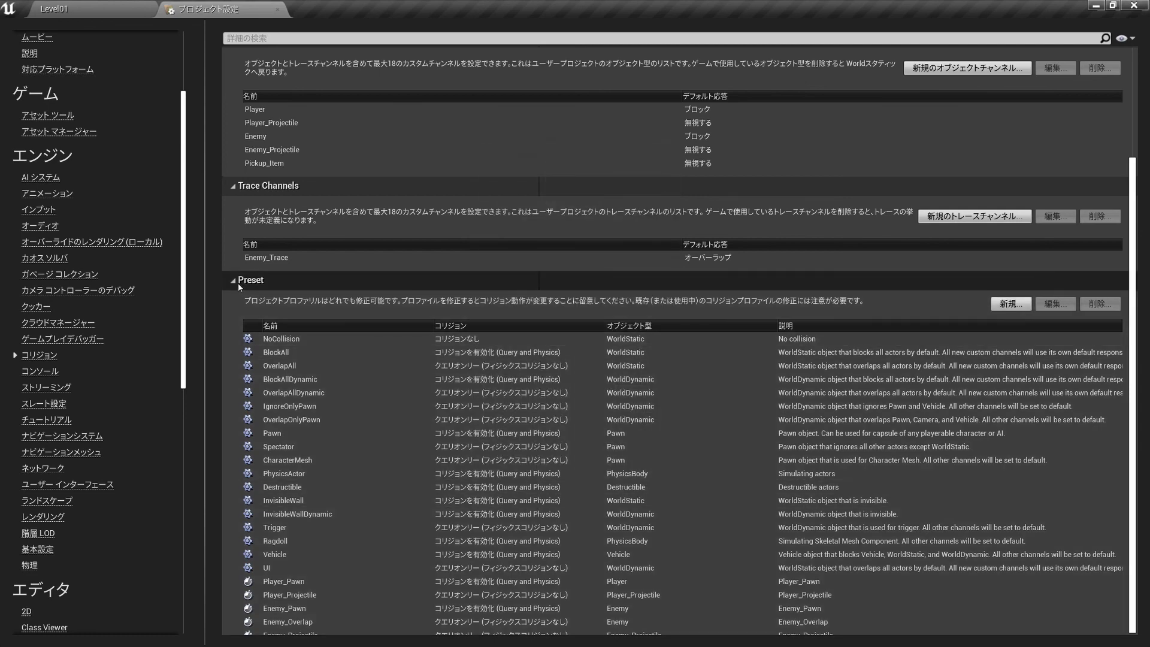
click(235, 282)
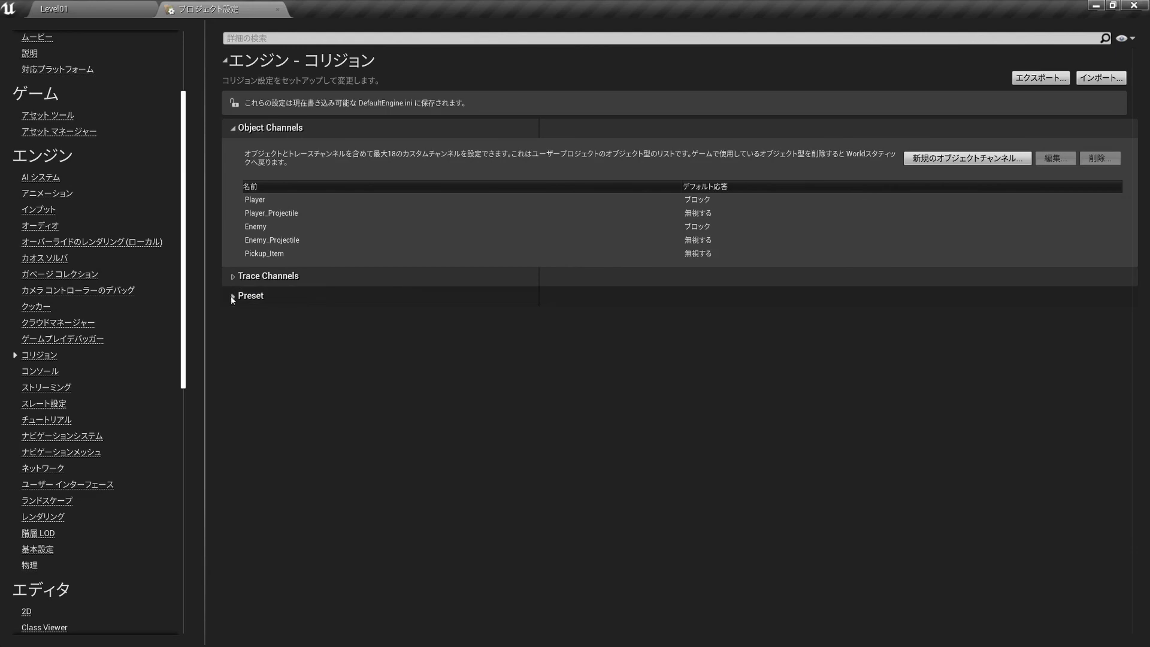
click(232, 297)
click(232, 279)
scroll(495, 408, down, 4)
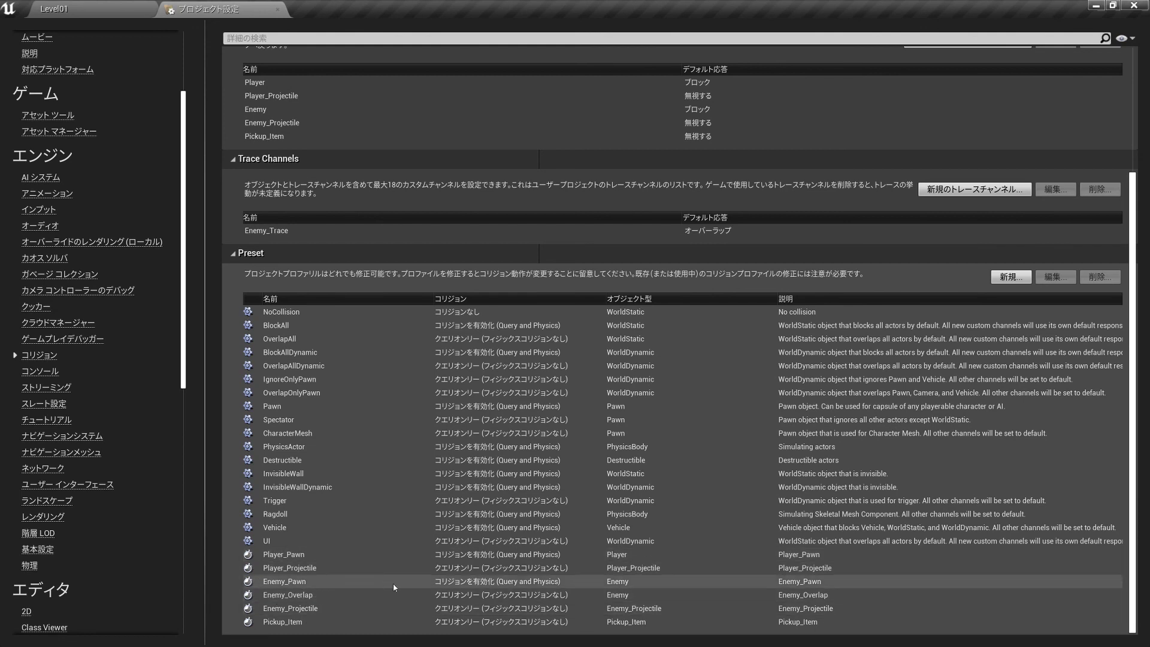
scroll(398, 594, up, 5)
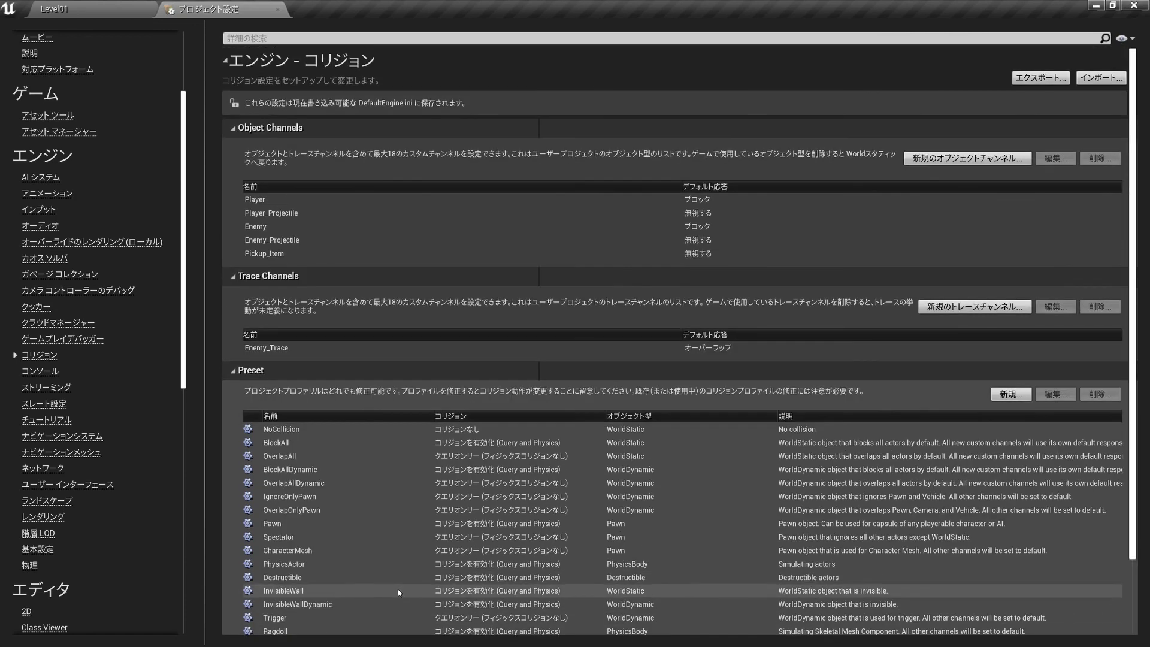
scroll(404, 587, down, 3)
scroll(408, 584, down, 2)
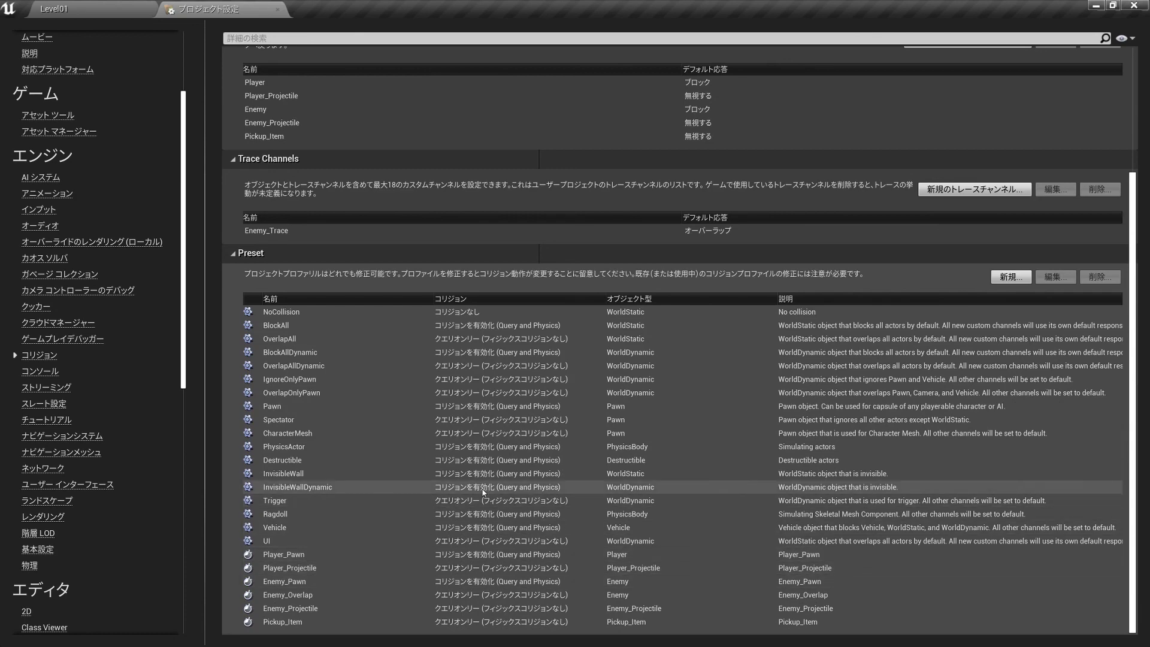
scroll(394, 488, up, 5)
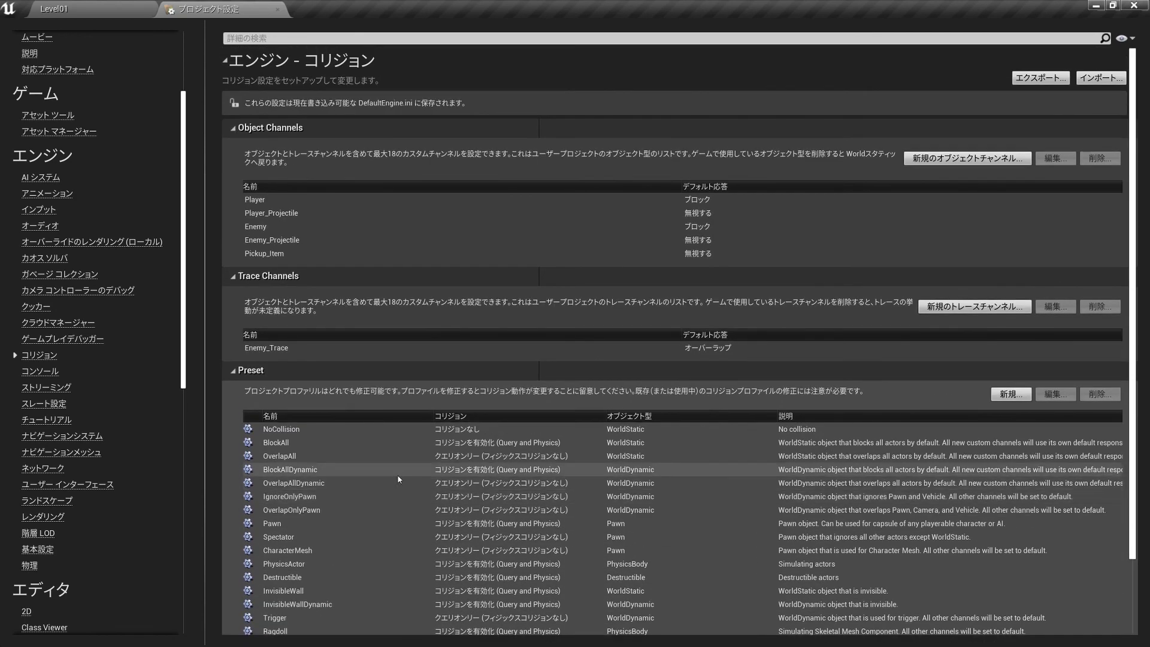
scroll(516, 283, down, 3)
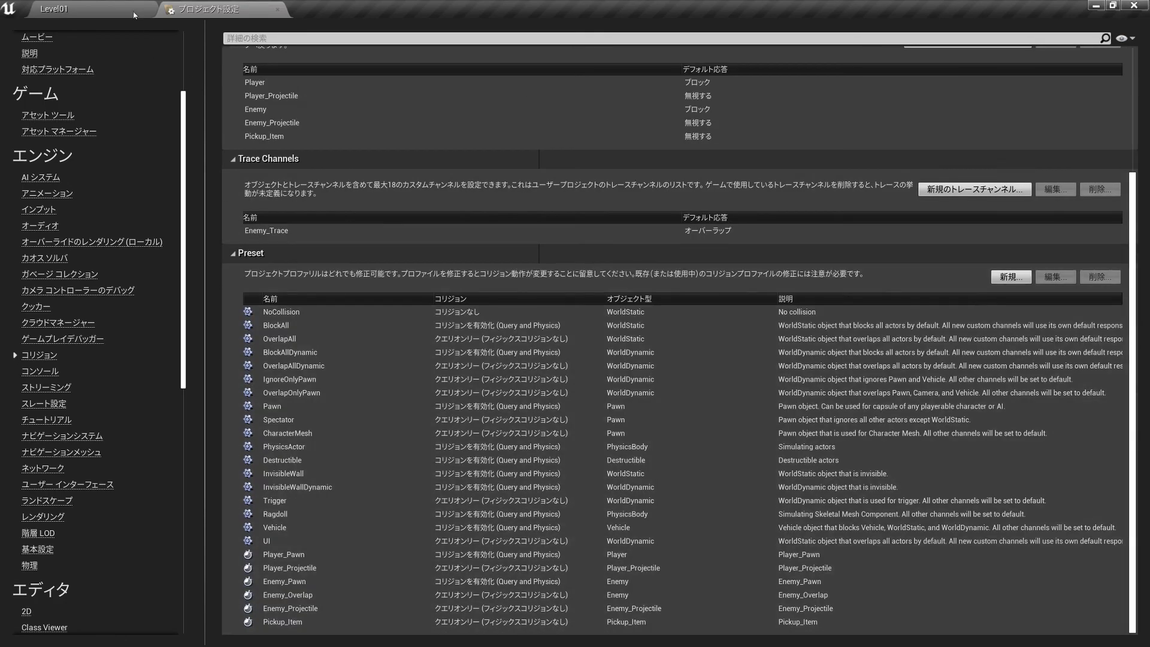
Return to the Level01 editor and open the BP_Enemy_Tewi blueprint from the Object/Enemy folder
click(112, 10)
double_click(264, 502)
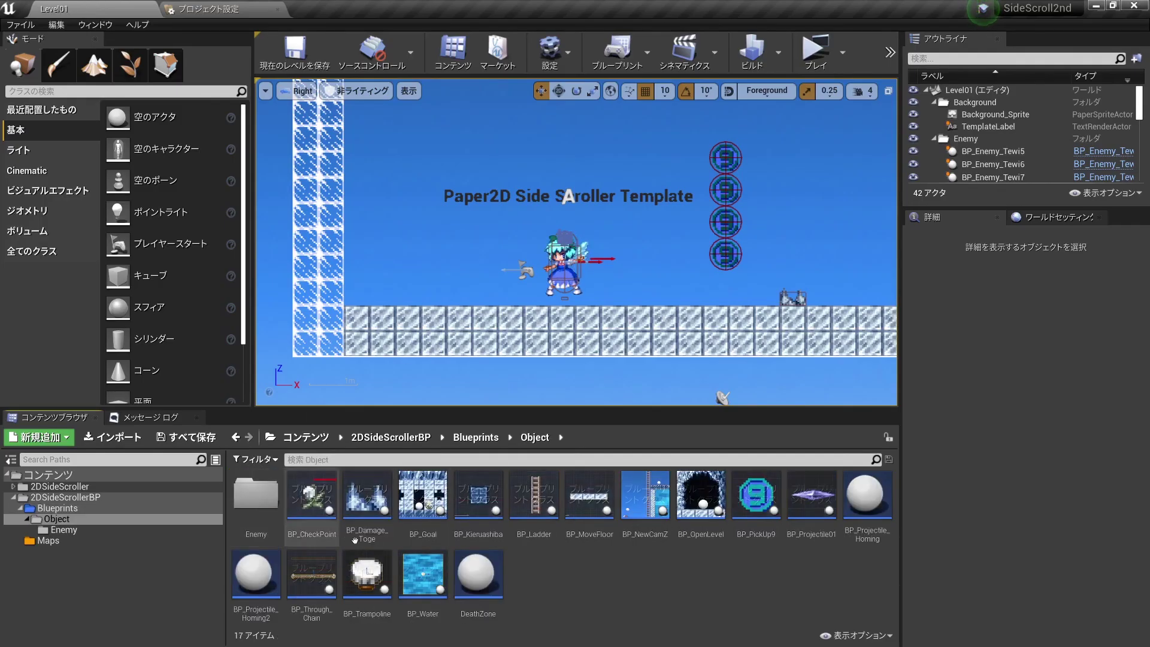
double_click(255, 497)
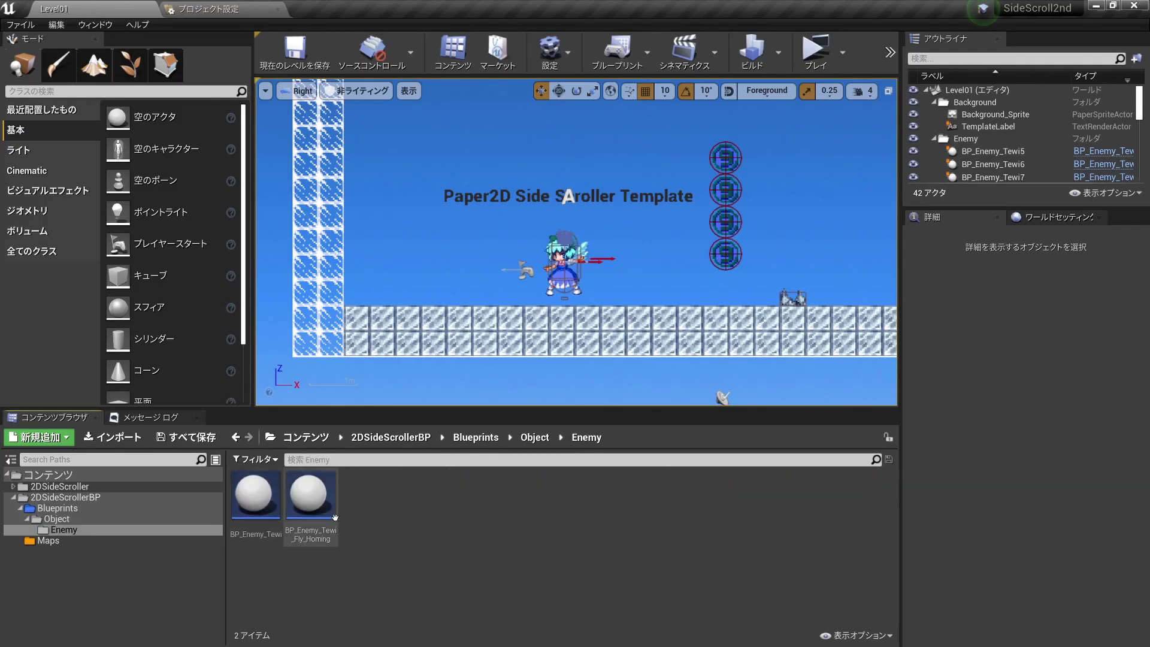
double_click(272, 509)
Examine the enemy's event graph, covering the InterpToMovement reverse event, the Box and Capsule overlap events, and the Death event
scroll(586, 288, down, 3)
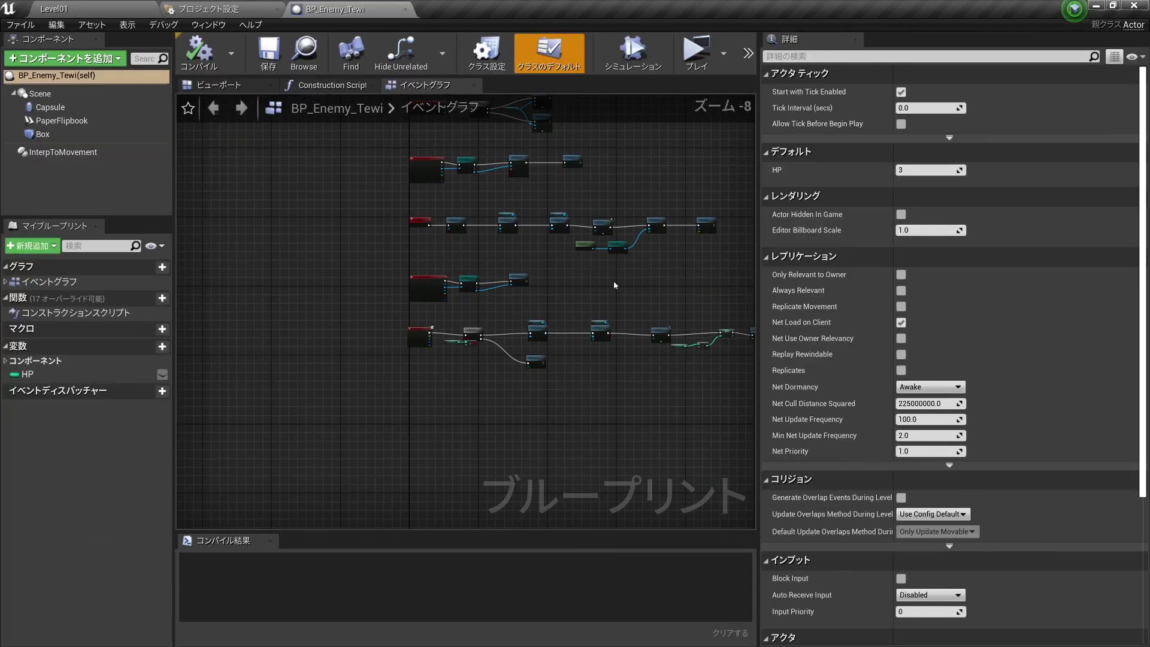
right_drag(584, 221, 568, 387)
scroll(498, 298, up, 5)
right_drag(435, 284, 509, 309)
scroll(521, 321, down, 2)
scroll(523, 322, up, 2)
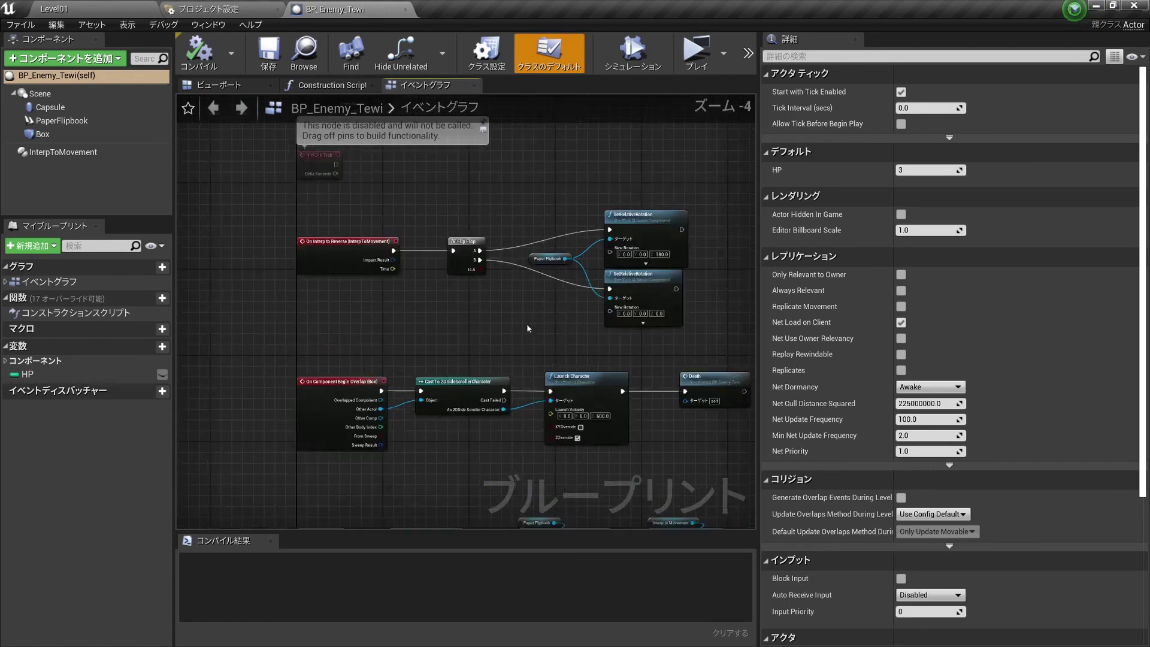
scroll(531, 329, down, 2)
right_drag(470, 406, 489, 293)
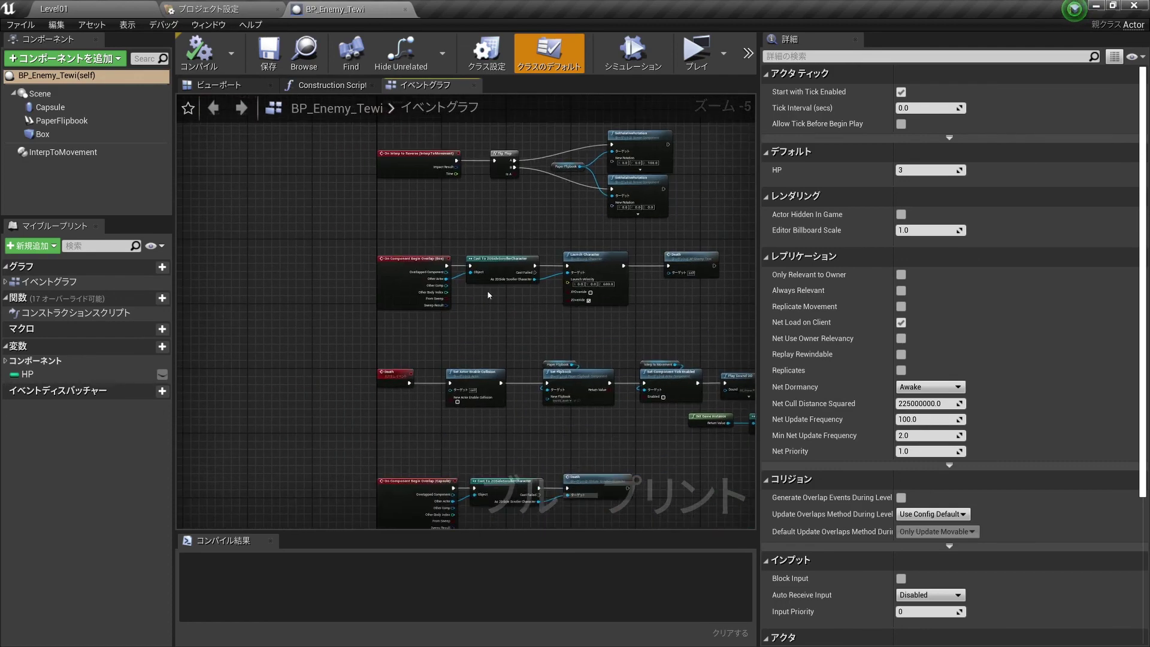
scroll(488, 308, up, 4)
scroll(510, 311, down, 3)
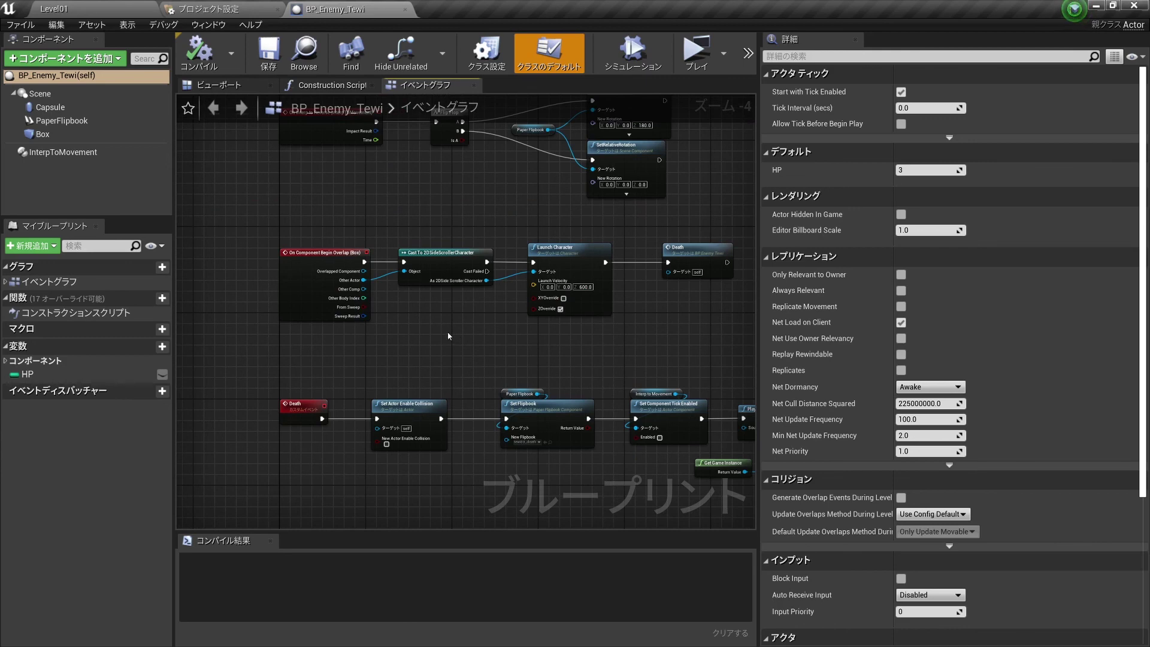
scroll(446, 335, up, 2)
right_drag(404, 331, 492, 344)
scroll(514, 364, down, 2)
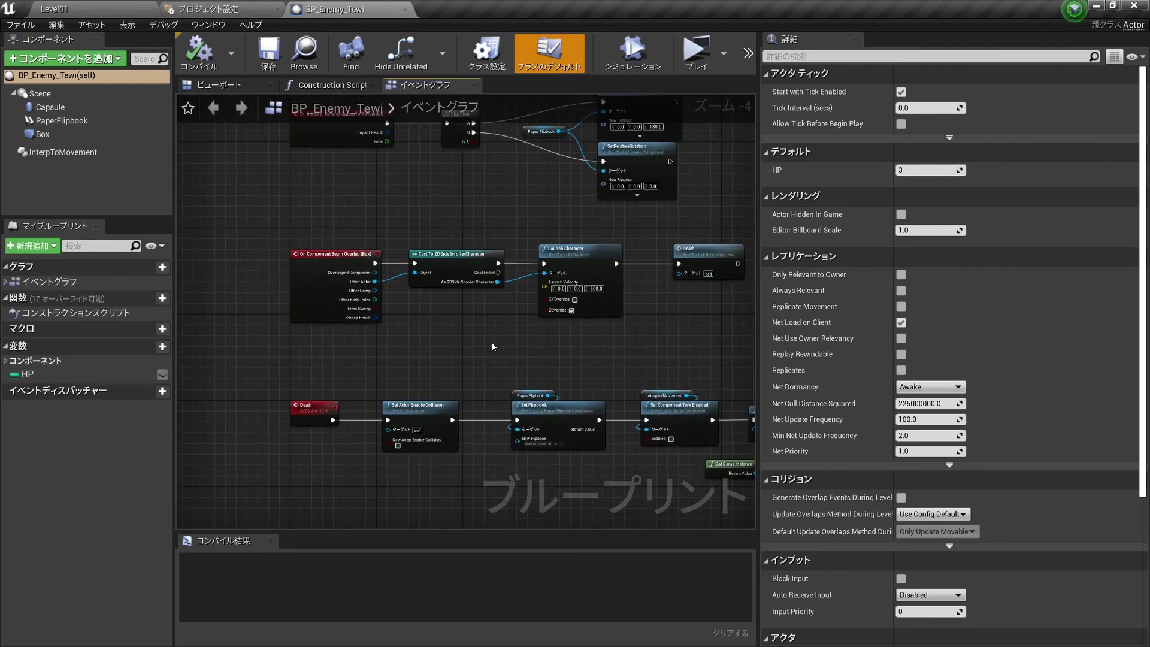